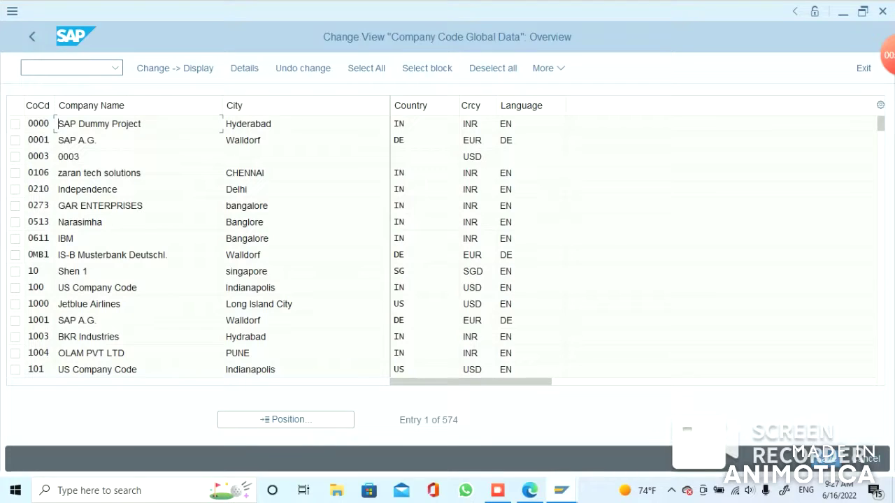
Step: Look up the code of MCR SYSTEMS LTD in the list of available company codes
left_click(285, 419)
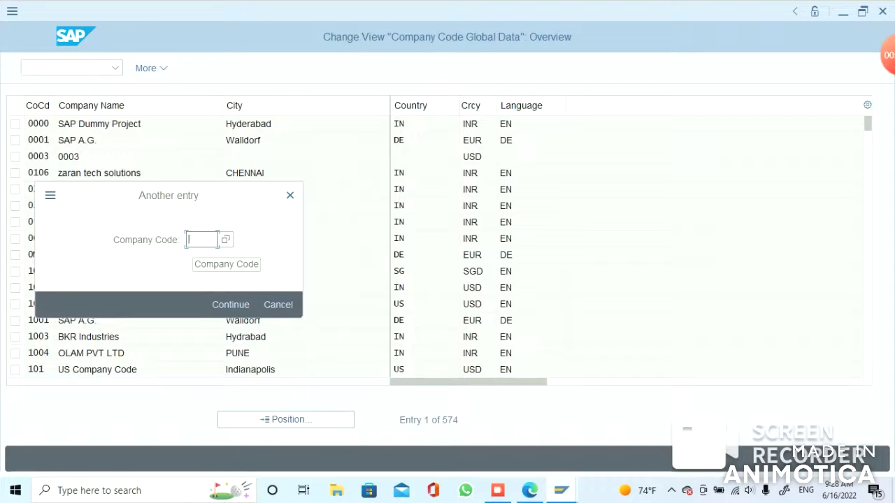
type("mcr")
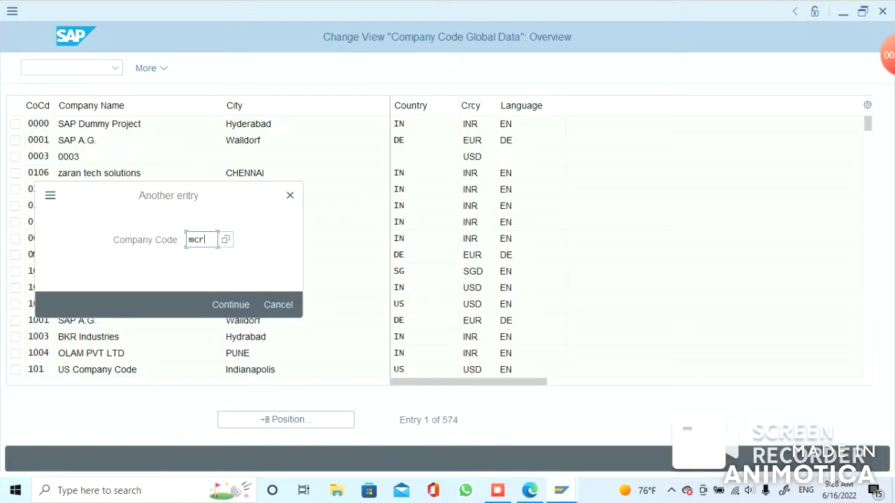
key("BackSpace")
key("BackSpace")
key("BackSpace")
key("F4")
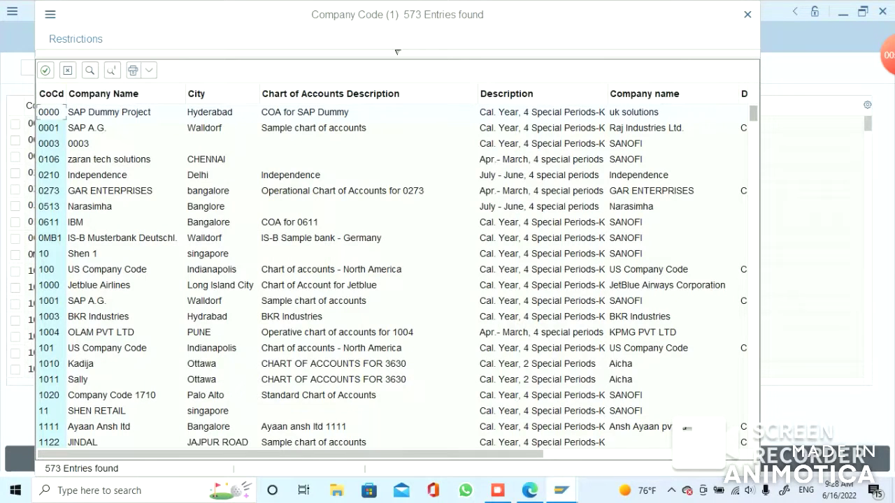
key("Page_Down")
key("Page_Down")
key("Page_Down")
key("Page_Down")
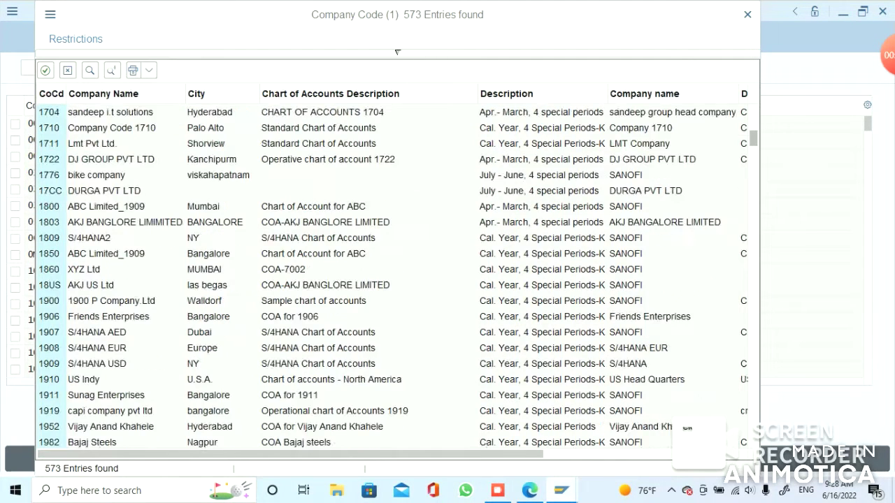
key("Page_Down")
key("Page_Down")
key("Page_Down")
key("Page_Down")
key("Page_Down")
key("Page_Down")
key("Page_Down")
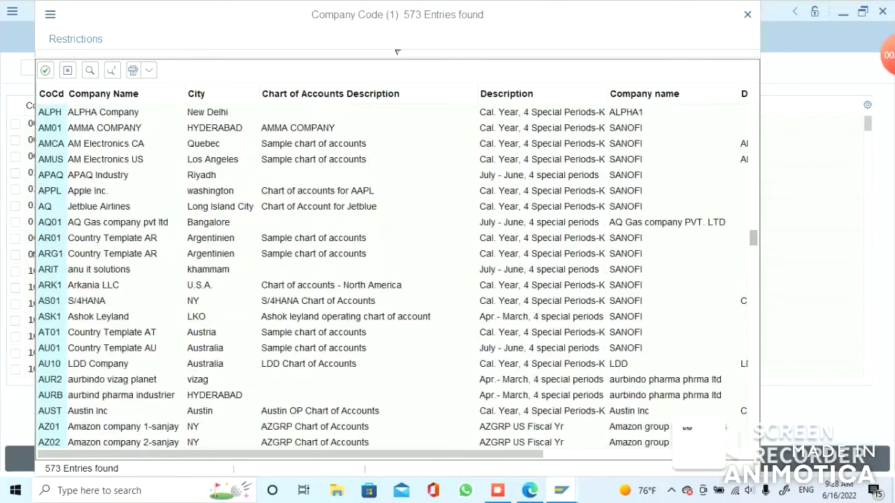
key("Page_Down")
key("Page_Down")
key("Page_Down")
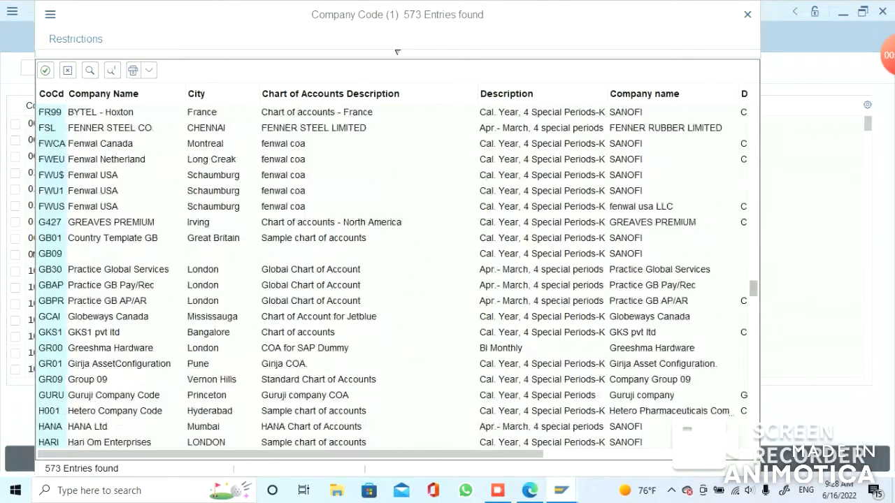
key("Page_Down")
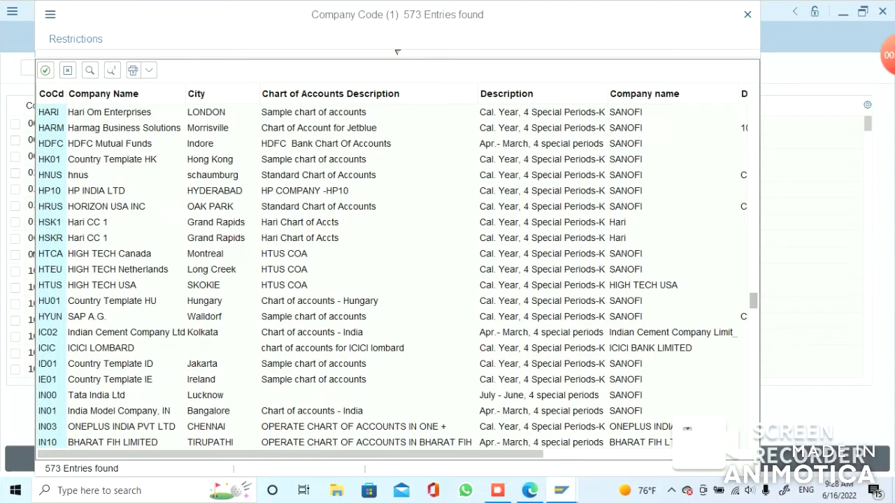
key("Page_Down")
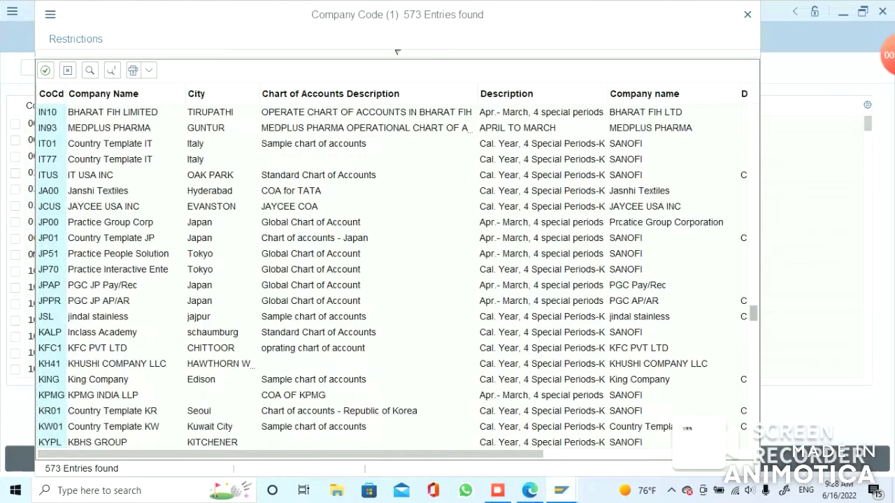
key("Page_Down")
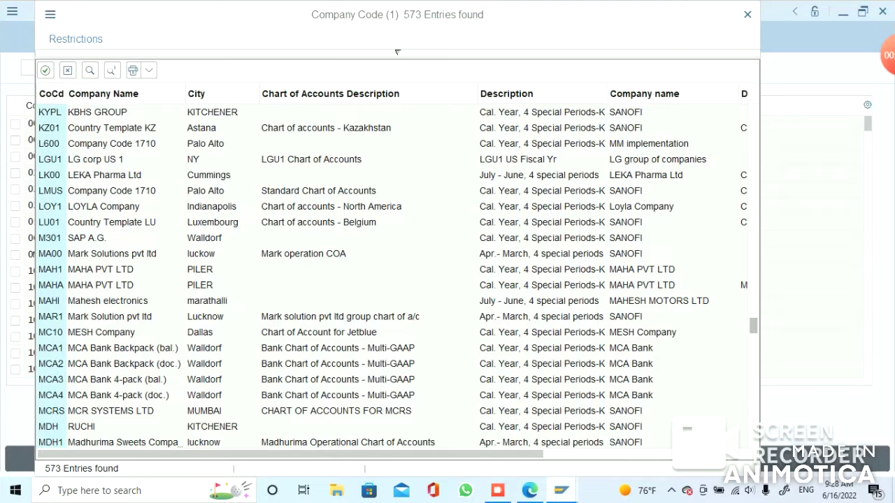
Step: Position the company code overview at MCRS and open the details of its global data
key("Escape")
type("MCRS")
key("Return")
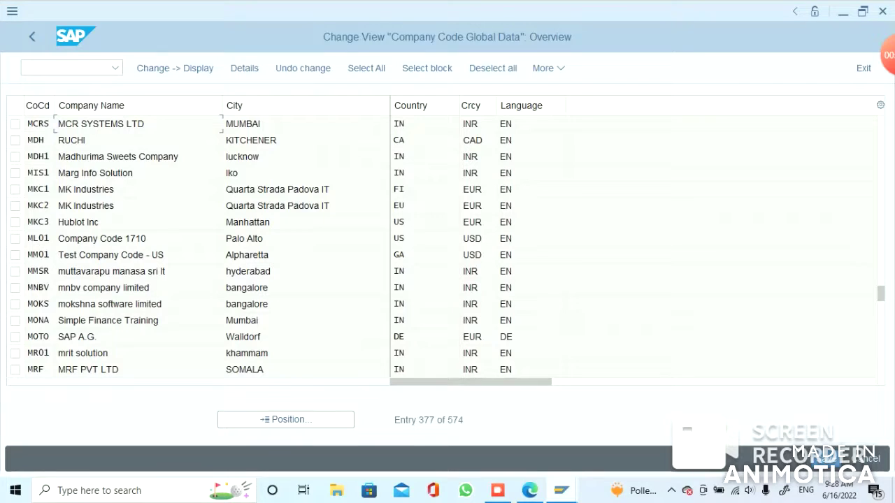
left_click(14, 124)
key("F2")
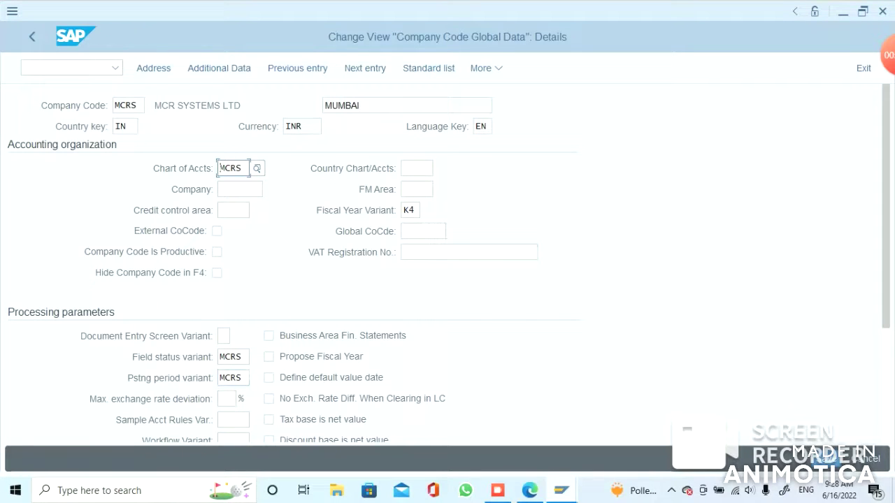
Step: Review the accounting organization and processing parameters of company code MCRS, and leave the transaction with /n
scroll(448, 266, "down", 3)
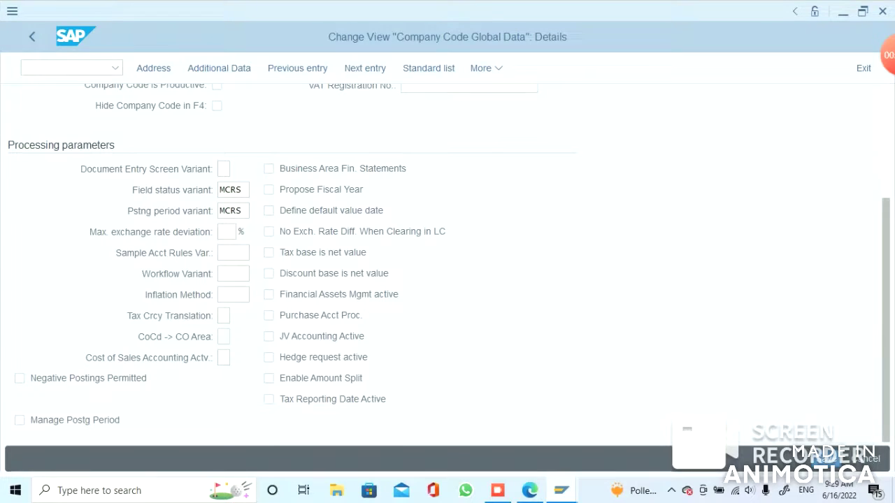
scroll(447, 266, "up", 3)
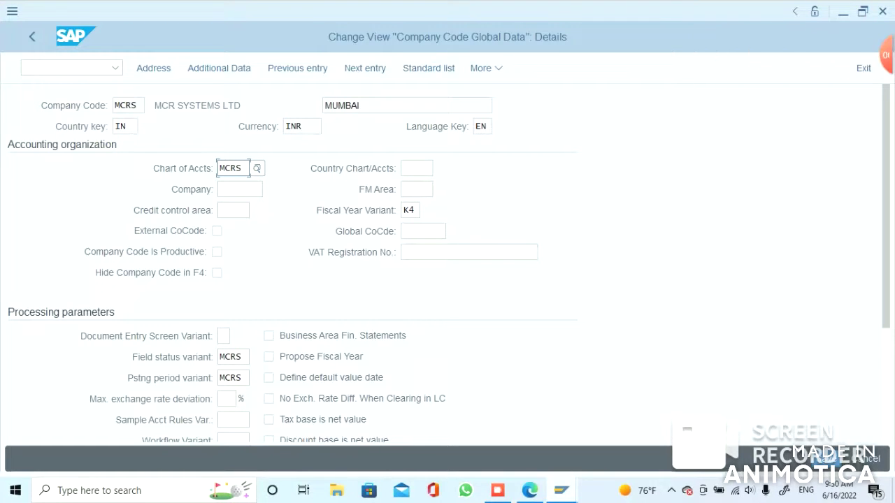
left_click(70, 68)
type("/n")
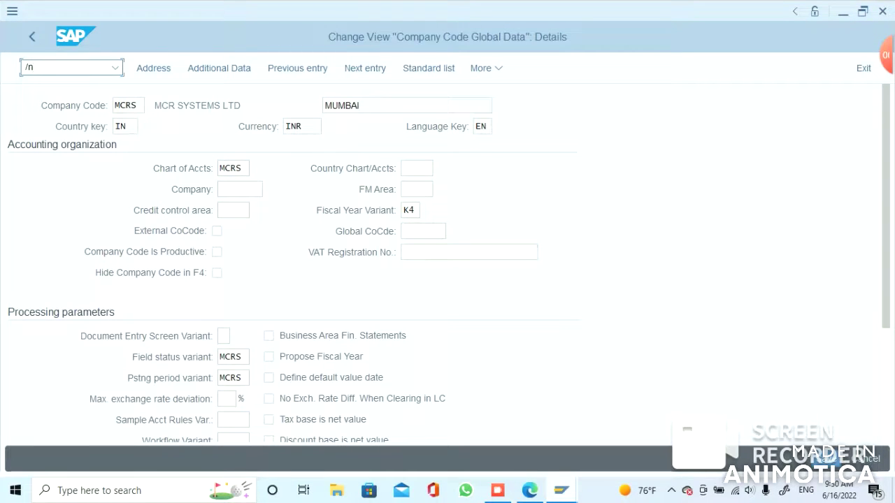
key("Return")
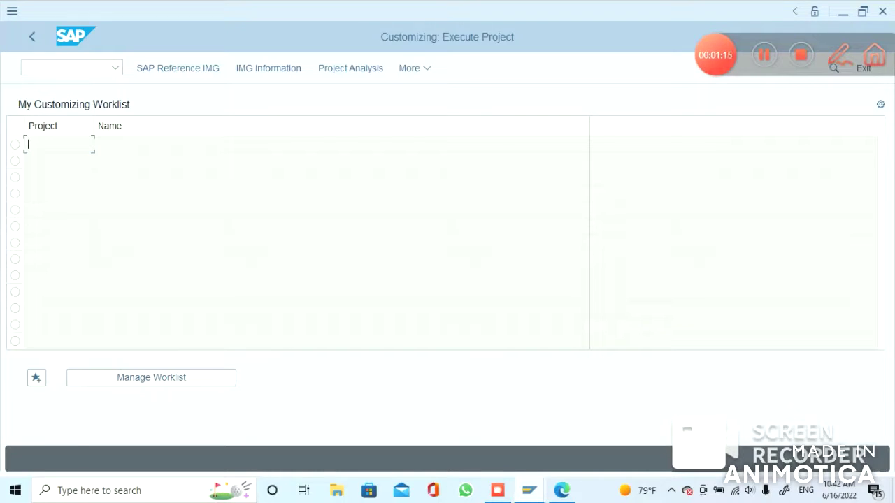
Step: In the SAP Reference IMG, open the Maintain Controlling Area activity for the General Controlling organization
left_click(178, 68)
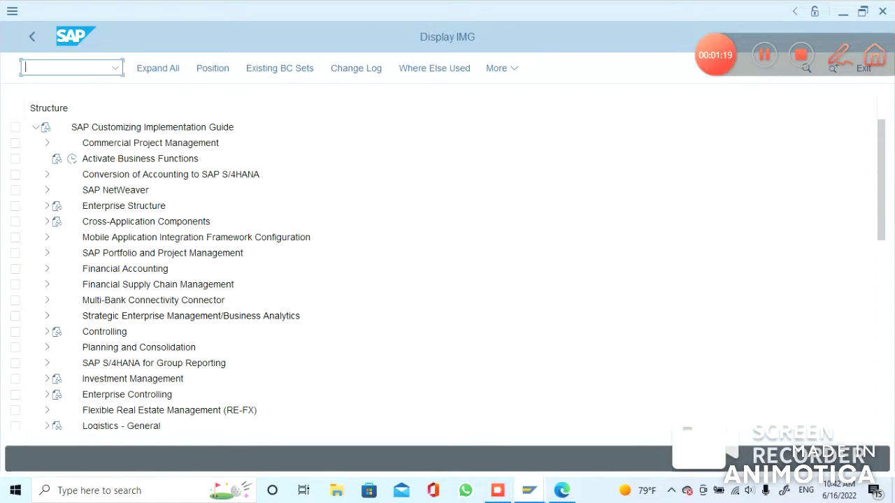
left_click(47, 332)
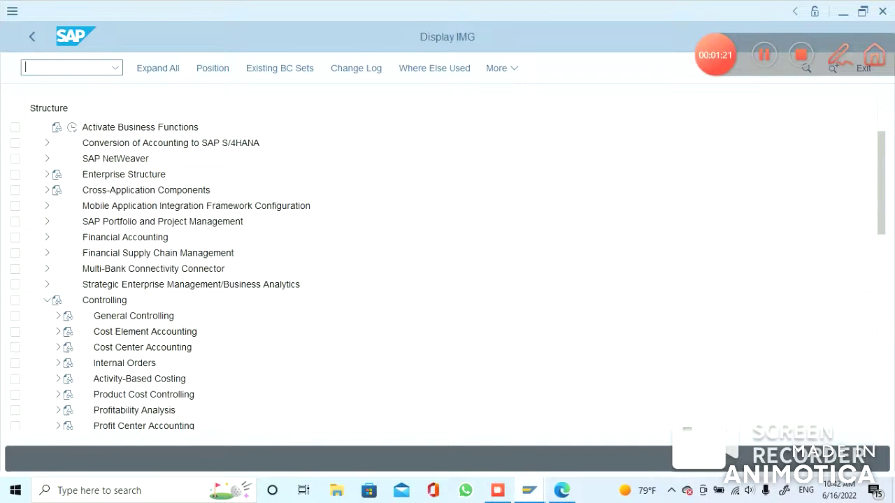
left_click(58, 316)
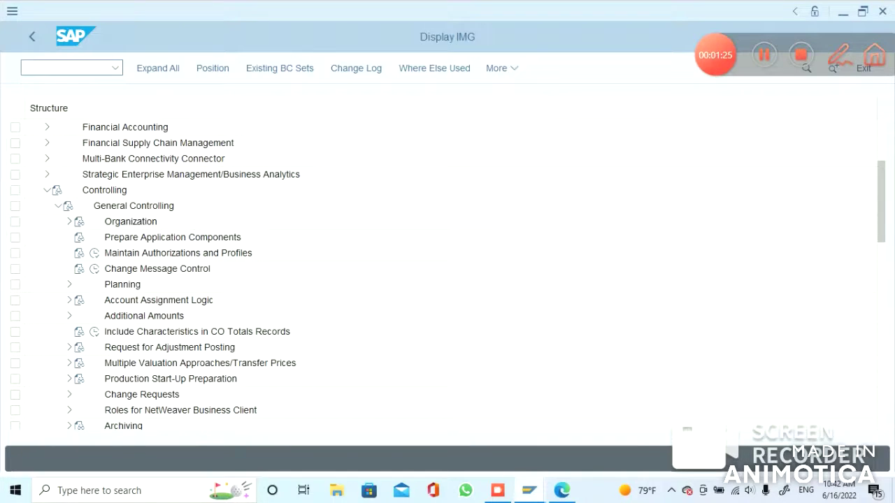
left_click(69, 221)
left_click(106, 237)
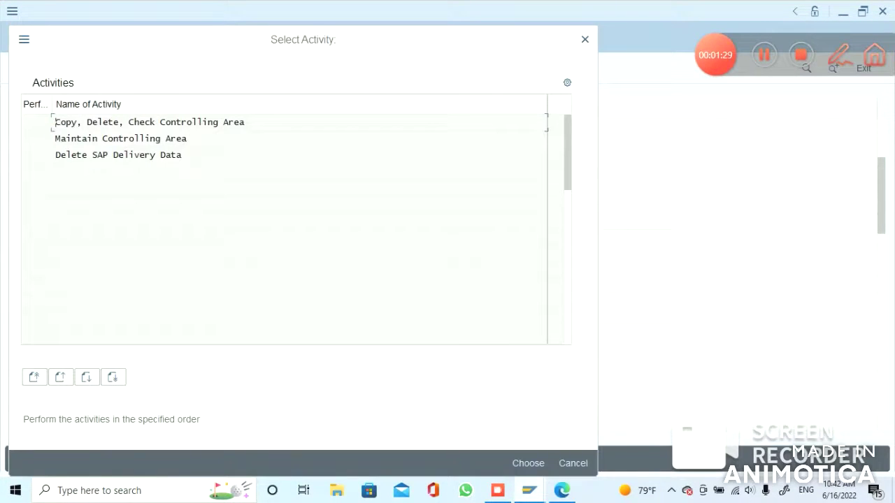
left_click(160, 139)
key("Return")
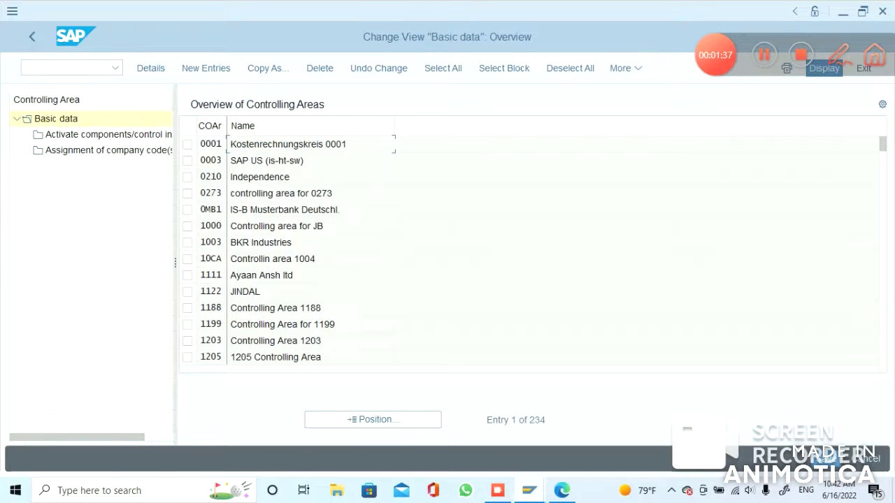
left_click(206, 68)
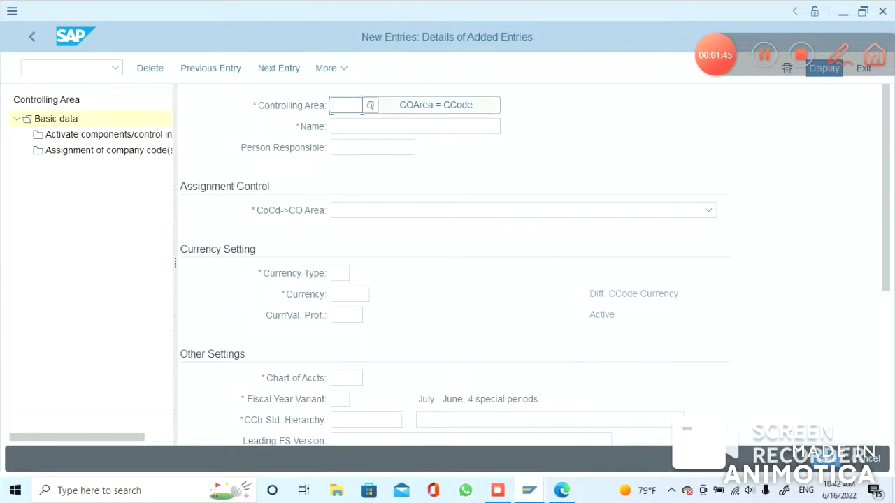
left_click(432, 105)
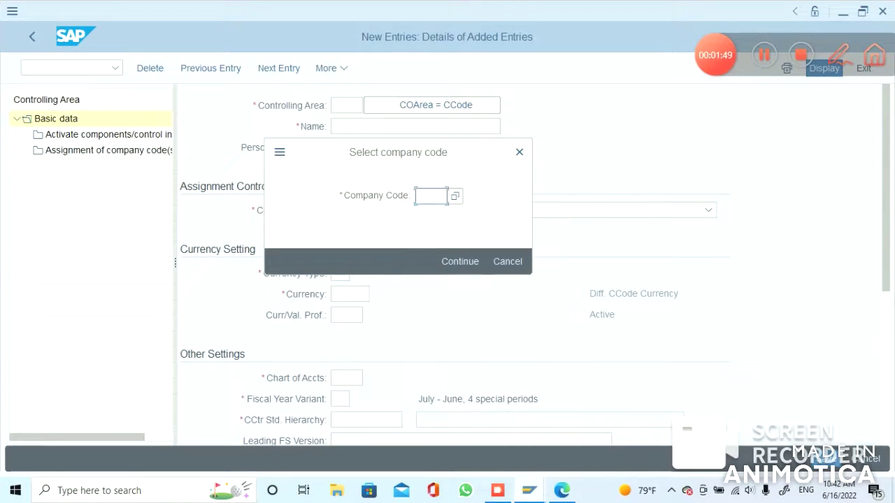
type("abcs")
key("Return")
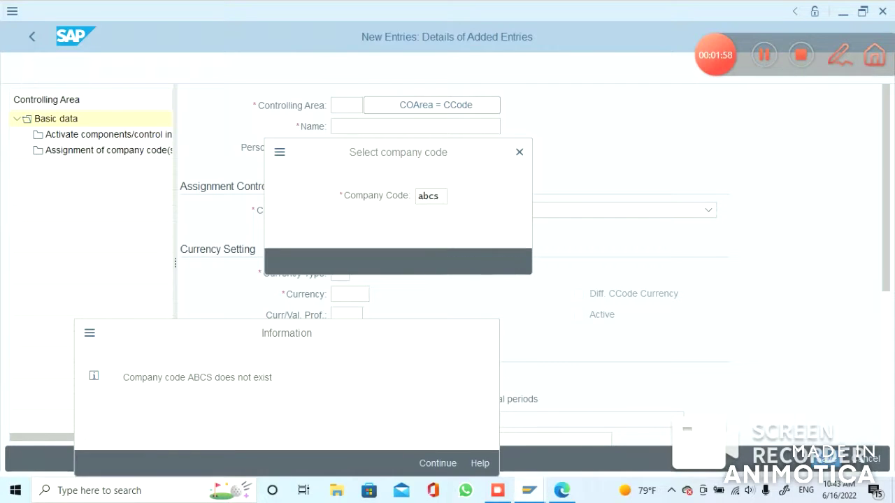
left_click(486, 332)
key("Delete")
key("Delete")
key("Delete")
key("Delete")
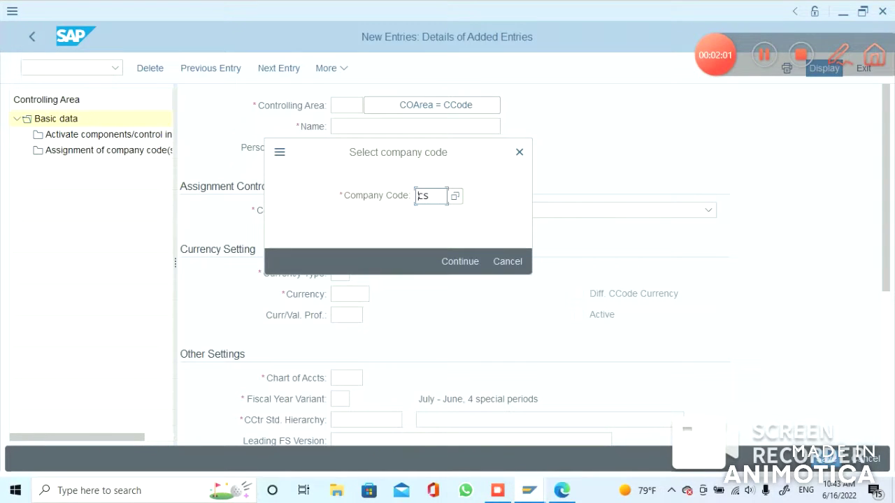
type("mcrs")
key("Return")
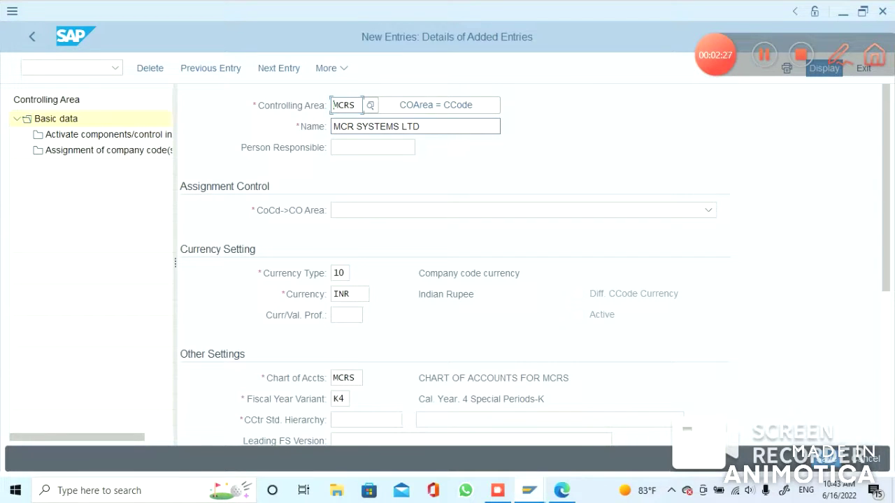
key("Tab")
key("Tab")
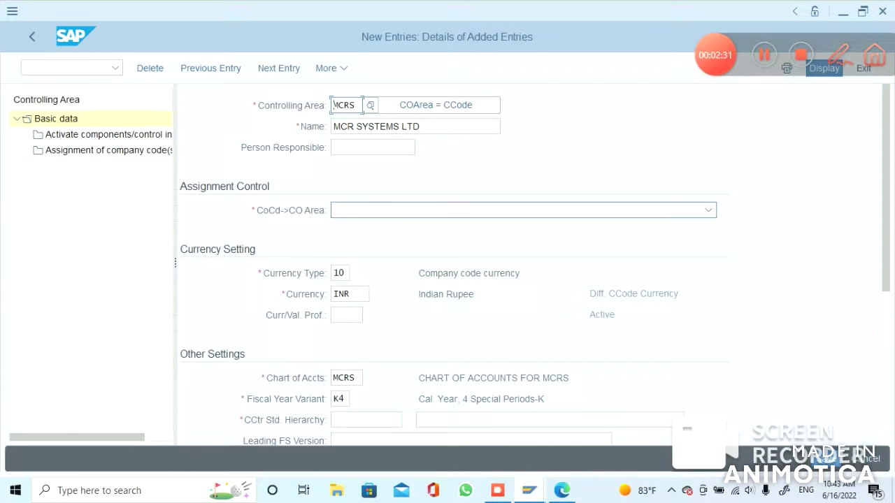
key("shift+Tab")
key("shift+Tab")
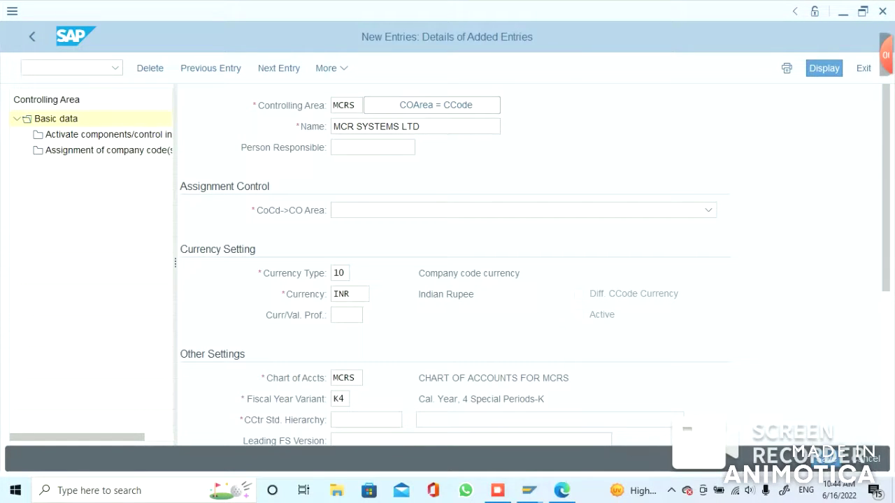
left_click(866, 458)
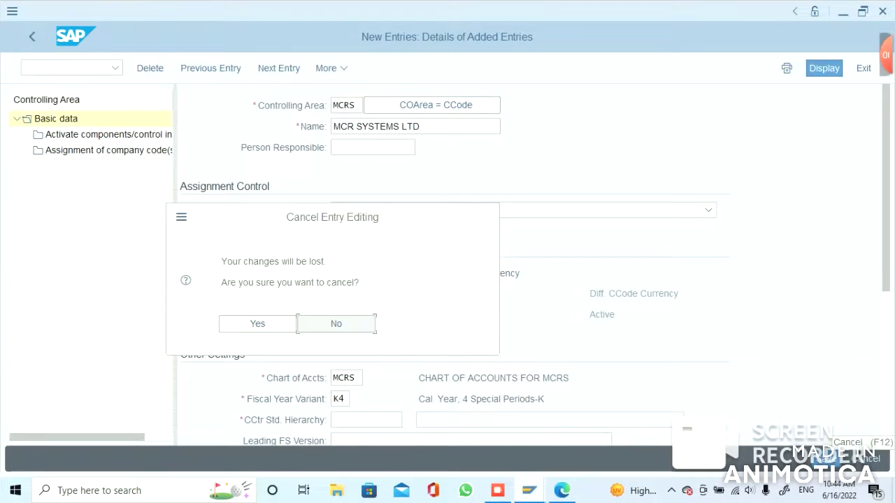
left_click(241, 325)
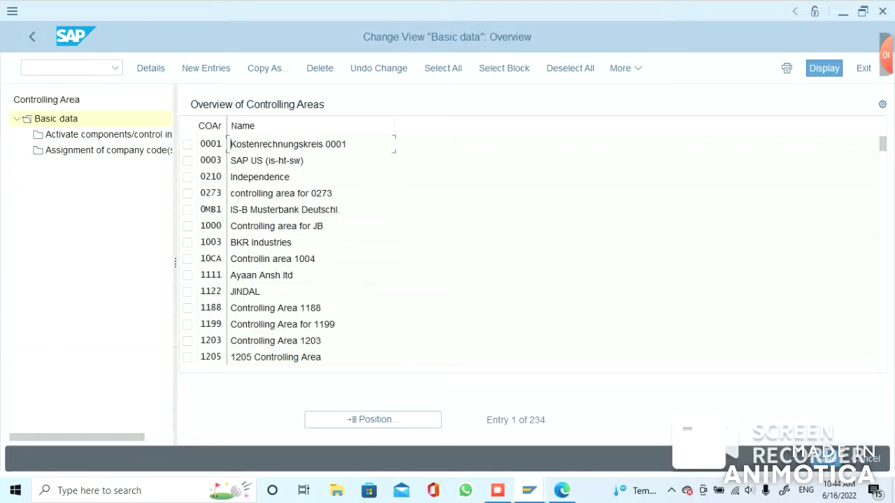
Step: Create a new controlling area entry with code MCRS and the name "Controlling Area for MCRS"
left_click(205, 68)
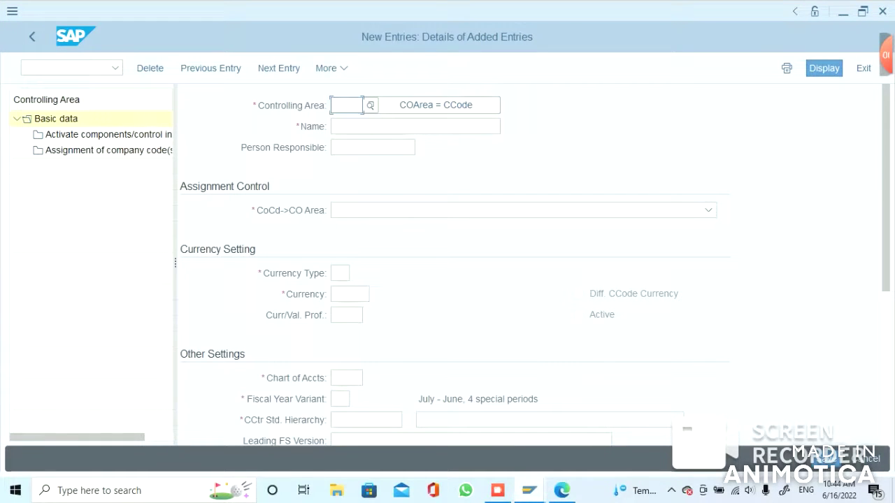
type("m")
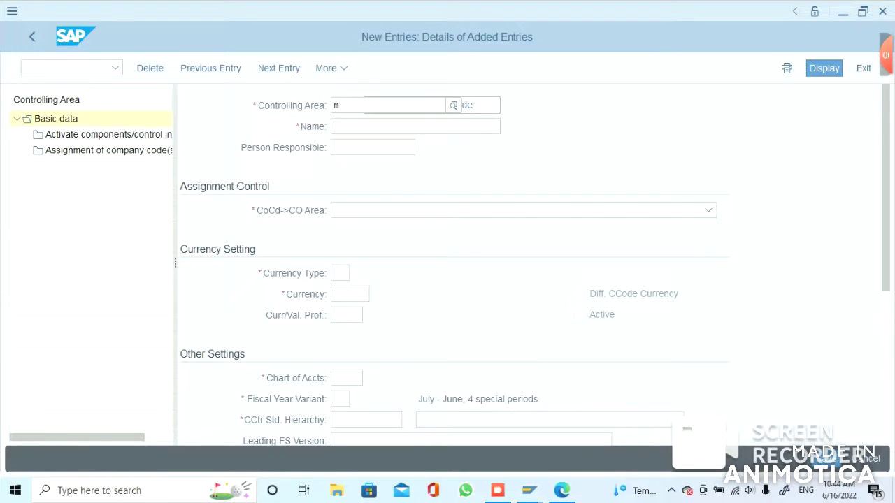
type("crs")
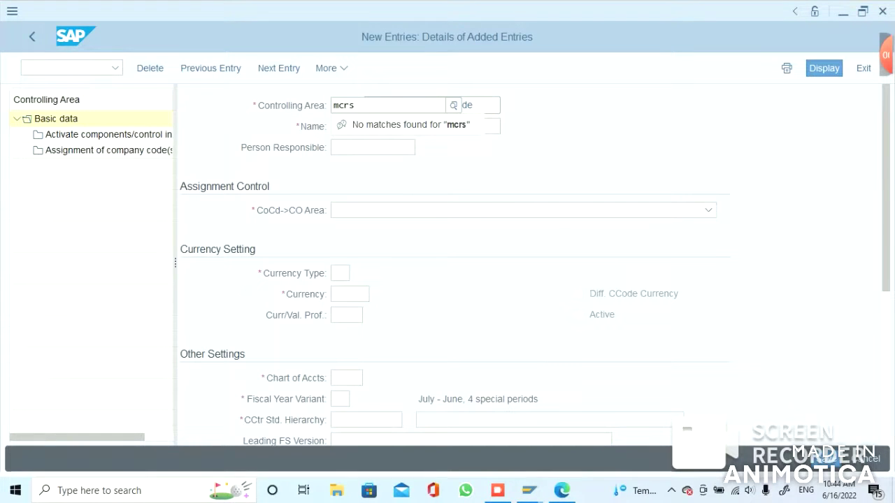
key("BackSpace")
key("BackSpace")
key("BackSpace")
key("BackSpace")
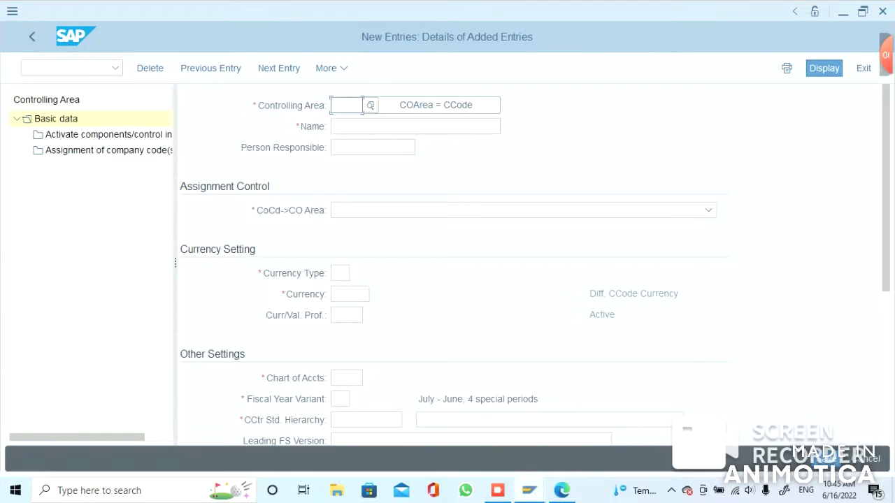
type("MCRS")
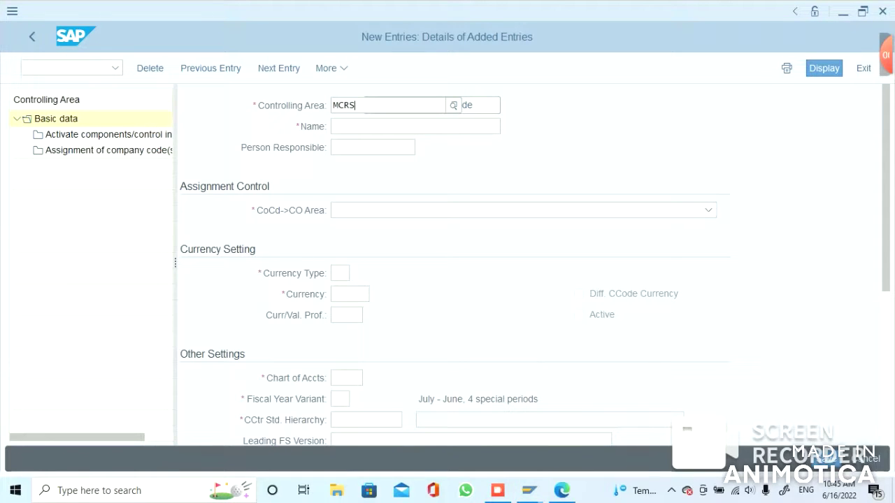
left_click(334, 126)
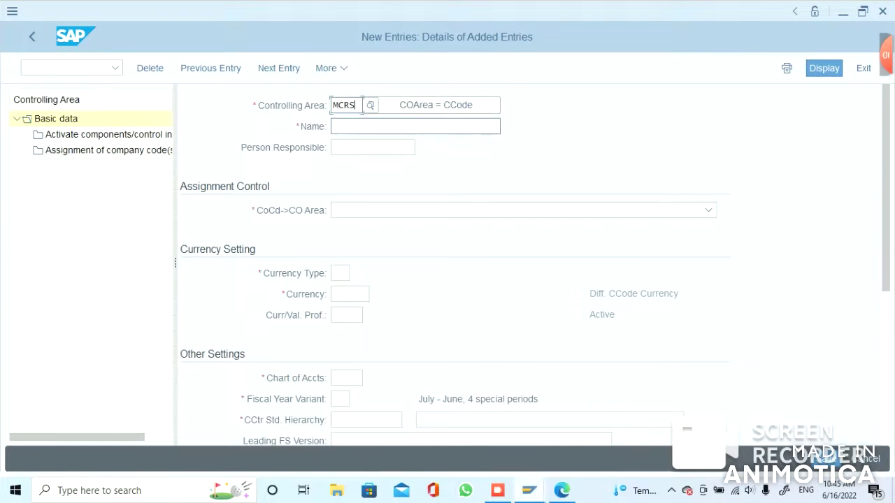
type("Controlling Area f")
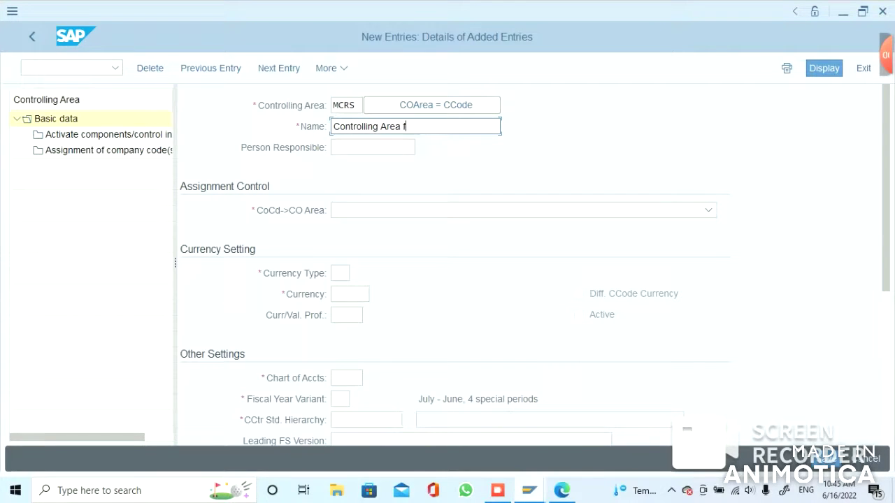
type("or MCRS")
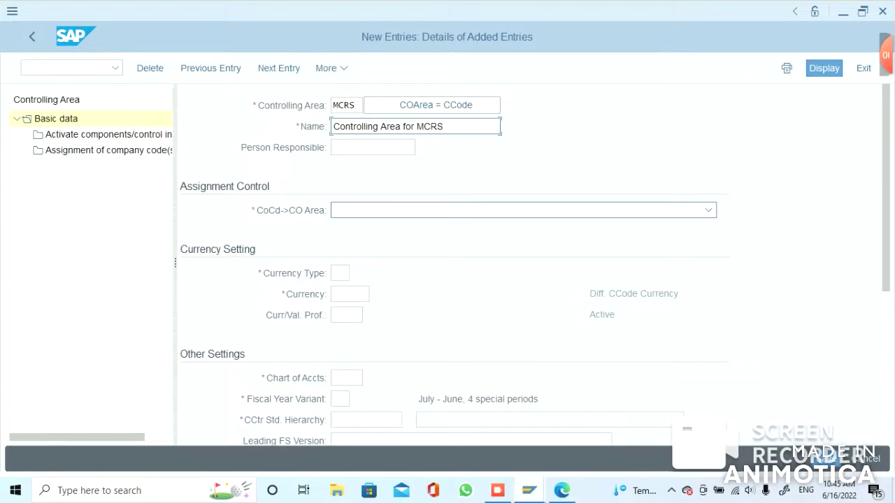
Step: Review the options for assigning company codes to the controlling area, and return from the Notepad notes to the SAP entry
left_click(708, 210)
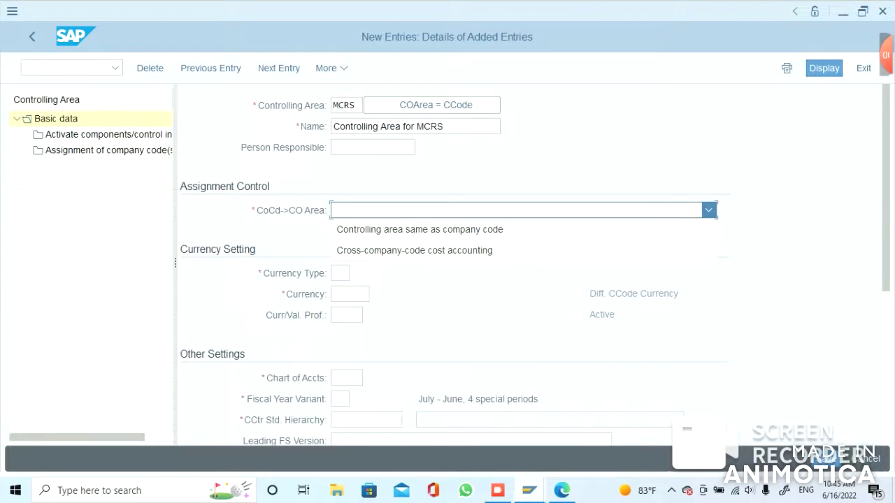
key("Down")
key("Down")
key("Up")
key("Down")
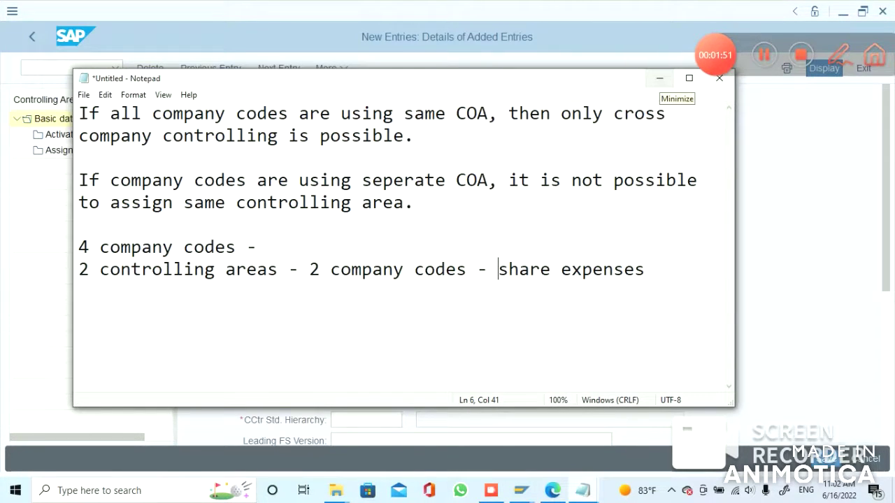
left_click(659, 78)
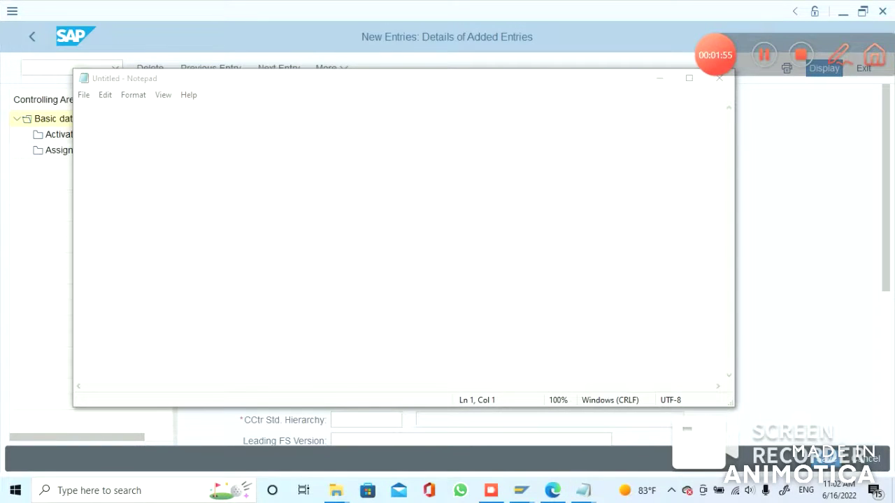
key("alt+Tab")
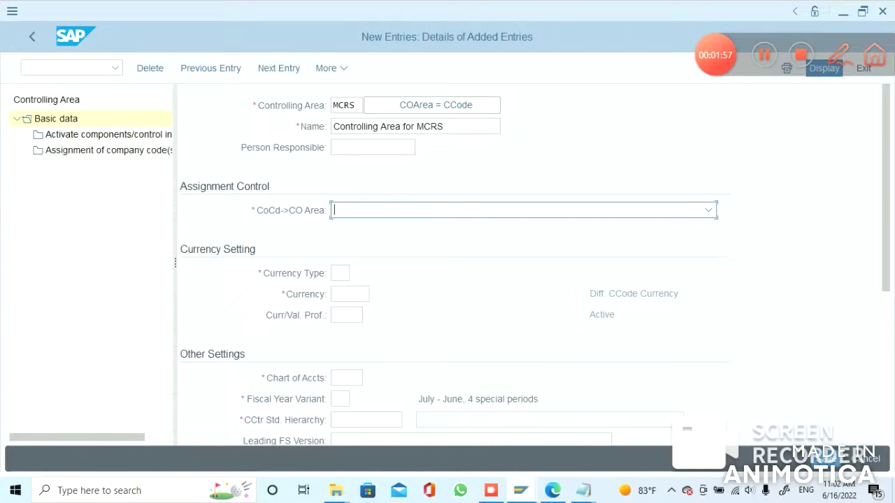
Step: Set the company code to controlling area assignment to "Controlling area same as company code"
left_click(332, 210)
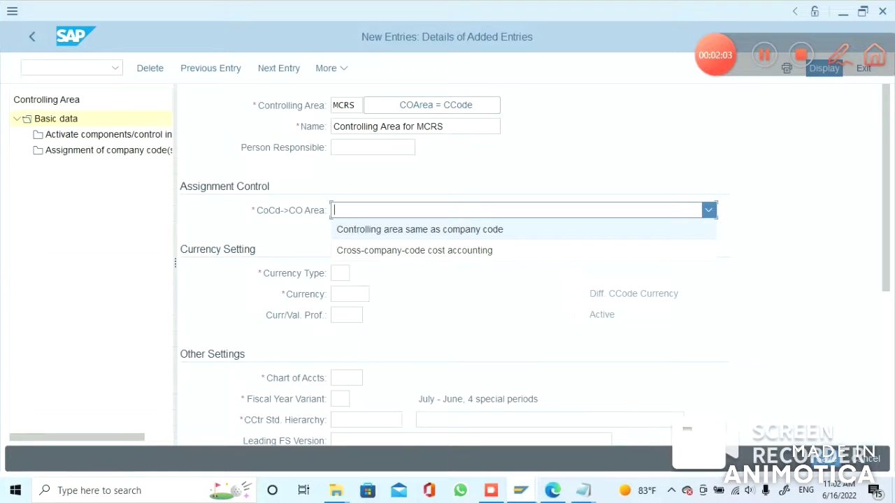
key("Down")
key("Up")
key("Return")
key("F4")
key("Down")
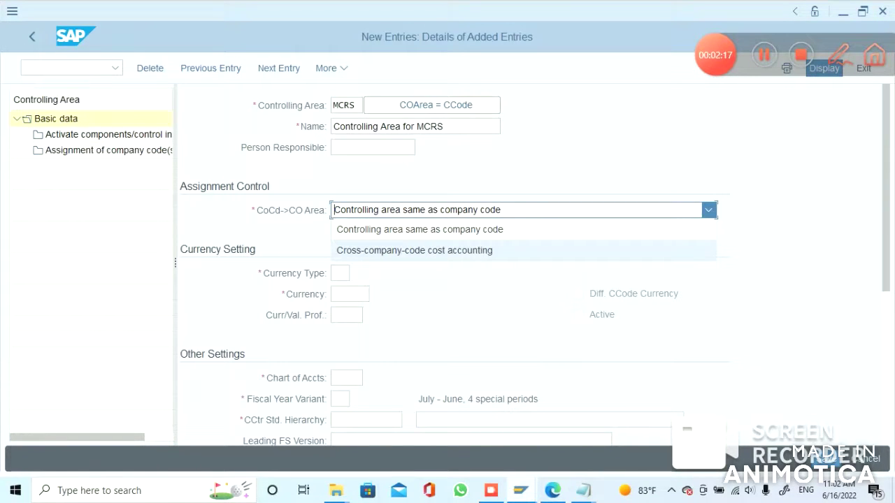
key("Up")
key("Return")
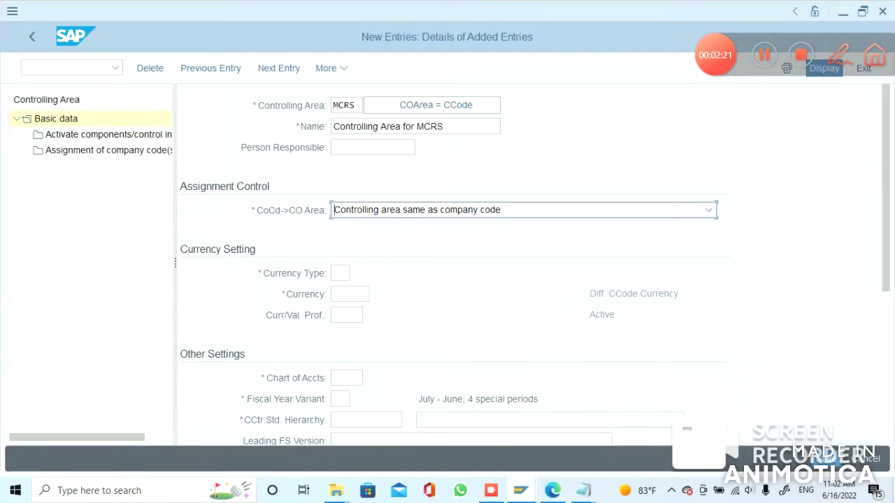
Step: Look up the allowed currency types and set the controlling area's currency type to 10, Company code currency
left_click(340, 273)
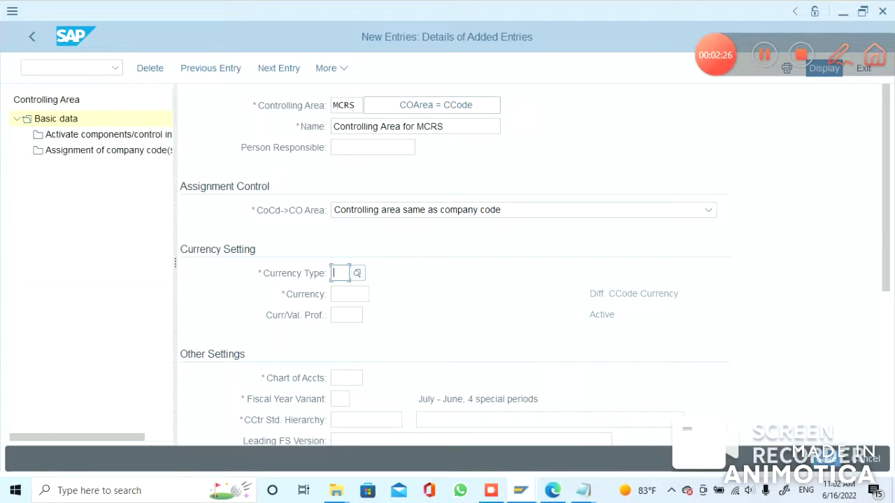
left_click(357, 273)
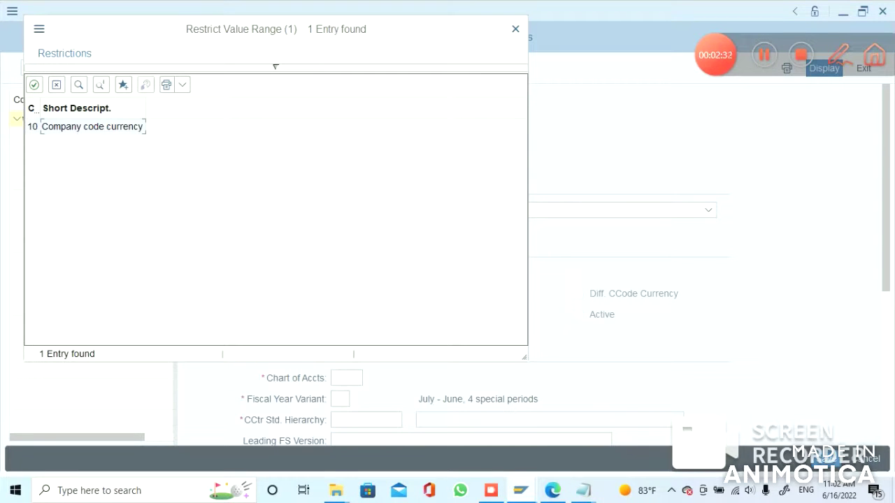
key("Return")
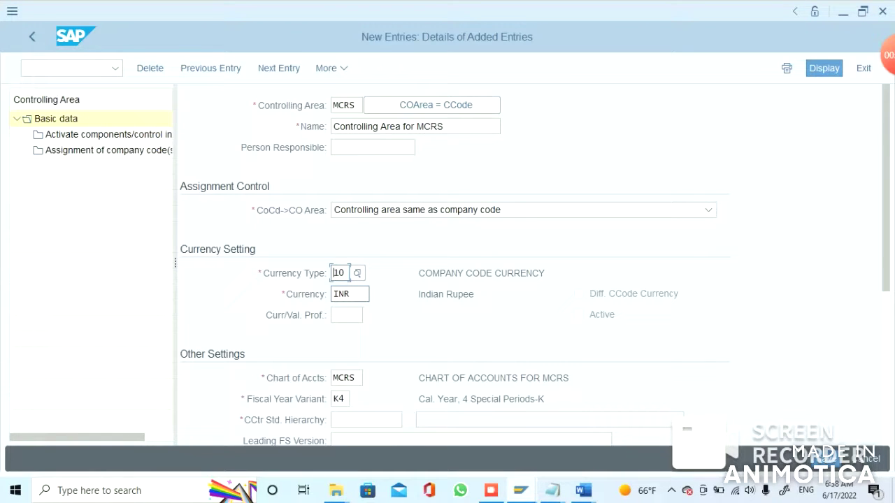
Step: Enter MCRS as the cost center standard hierarchy and agree to create it as a standard hierarchy
left_click(366, 419)
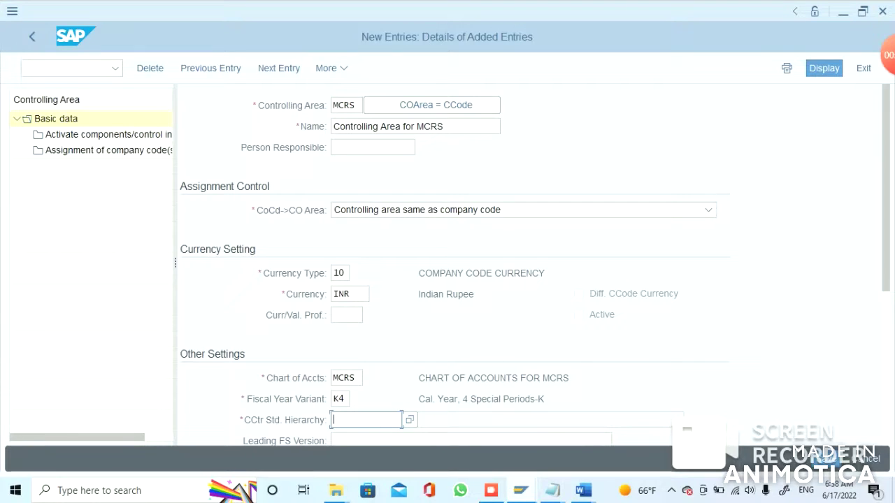
type("MCRS")
key("Return")
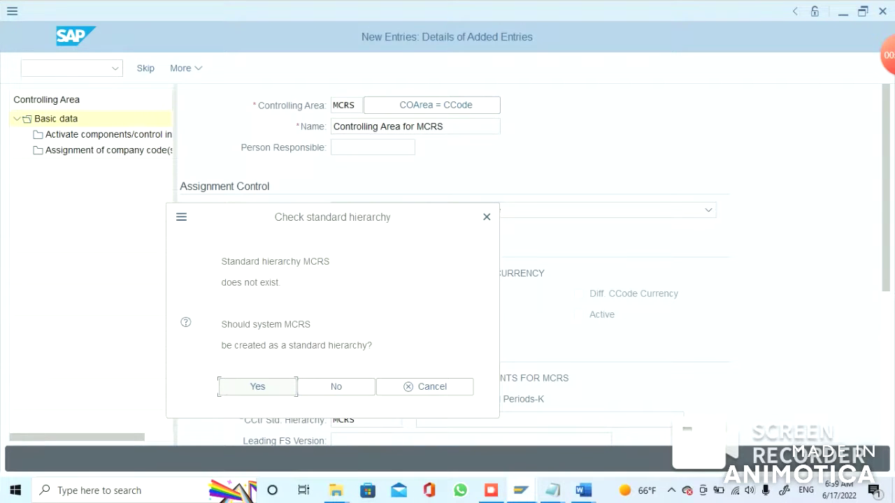
key("Return")
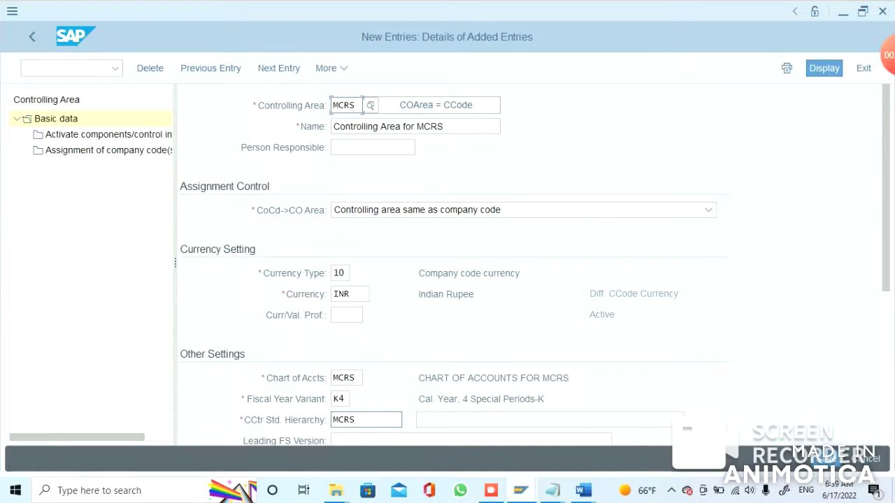
key("Return")
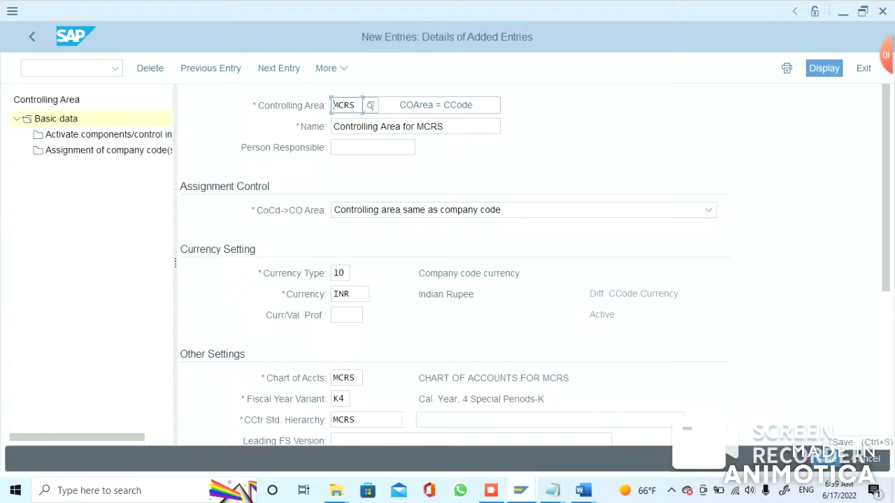
Step: Save the controlling area with its new standard hierarchy, record it in the Controlling customizing request, and accept the message log
left_click(826, 459)
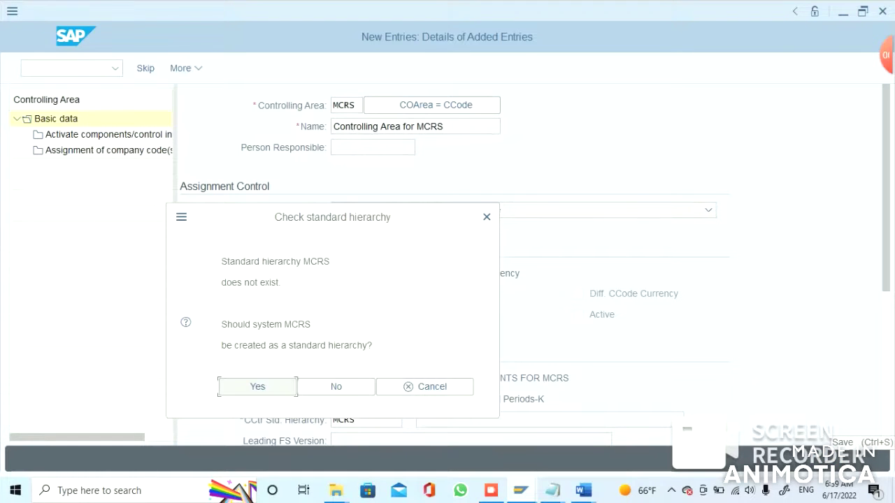
key("Return")
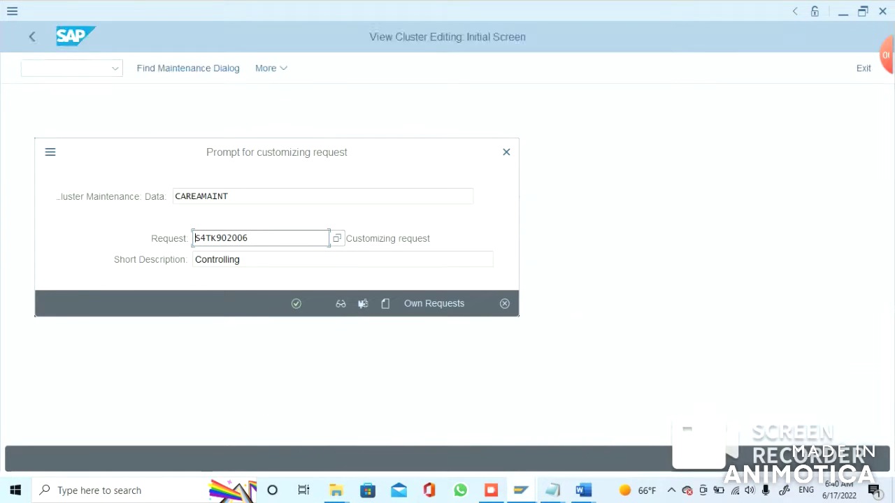
key("Return")
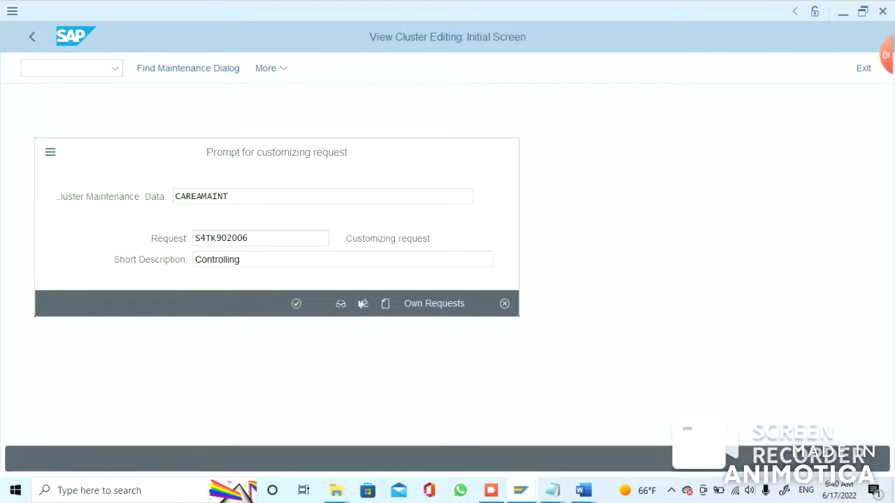
key("Return")
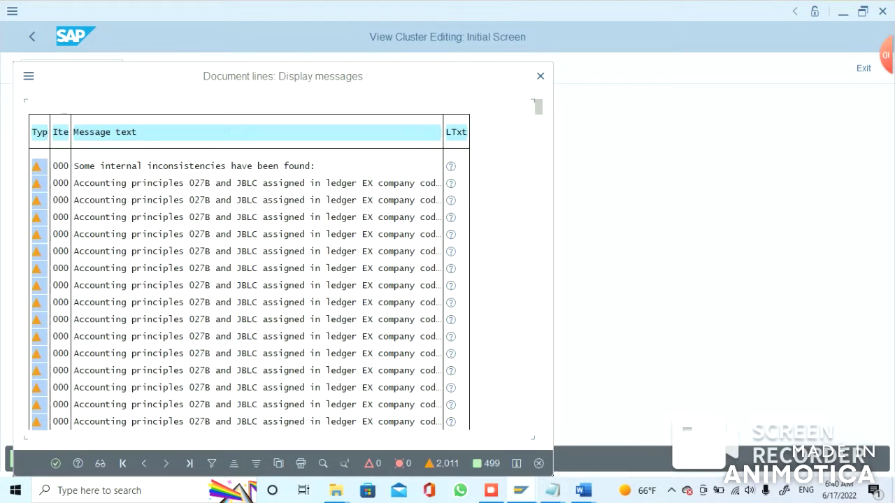
left_click(55, 463)
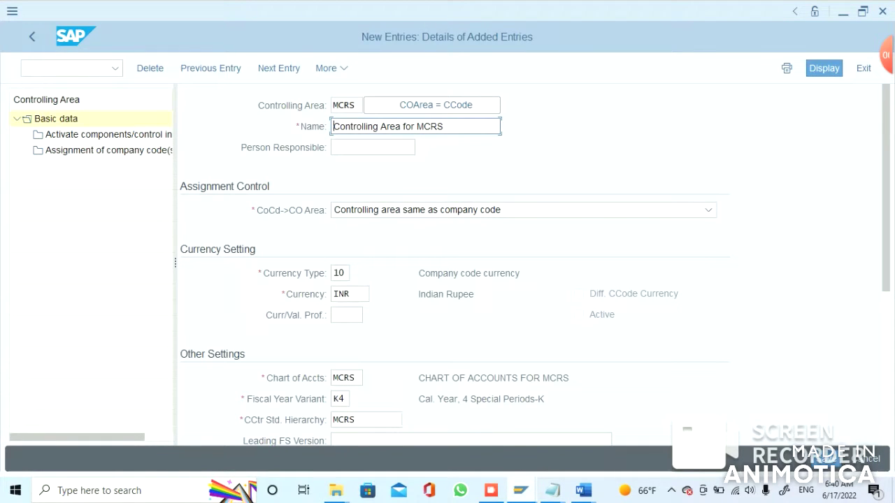
Step: Assign company code MCRS to the controlling area as a new entry and save the assignment
left_click(105, 150)
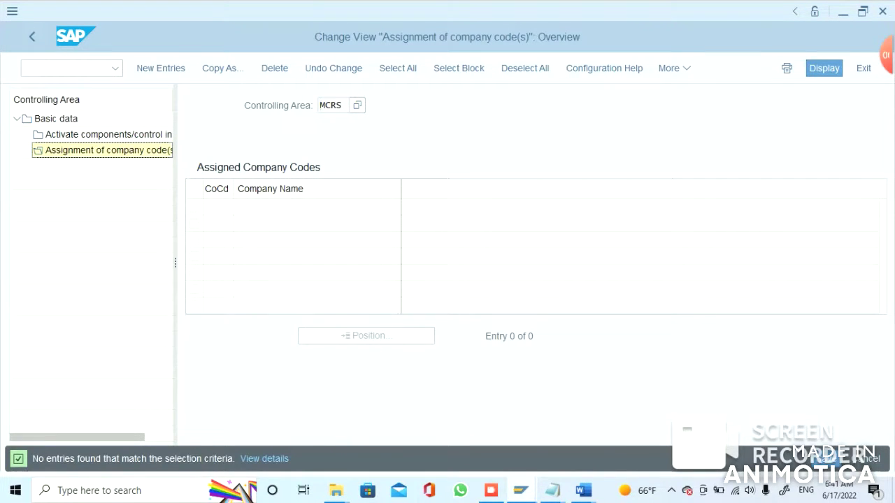
left_click(161, 68)
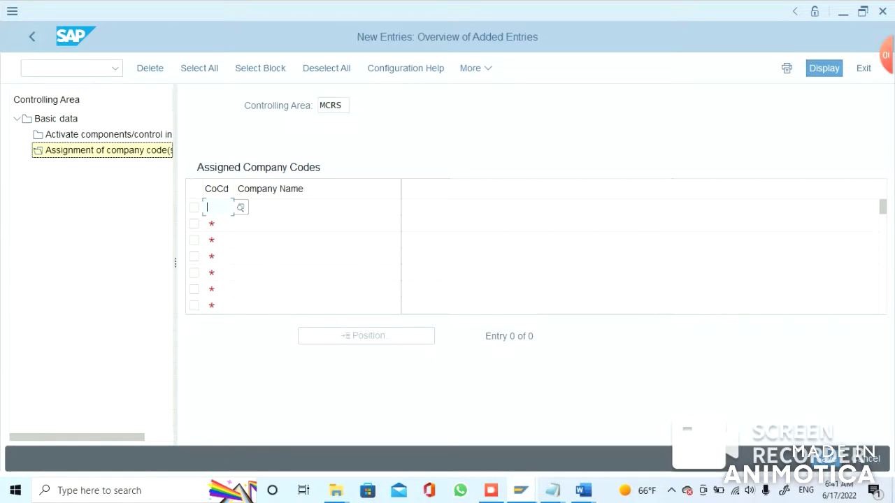
type("MCRS")
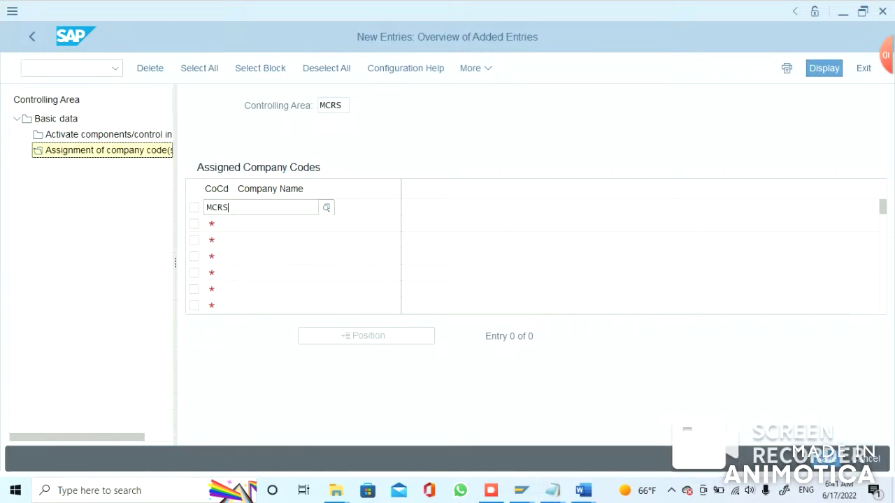
key("Return")
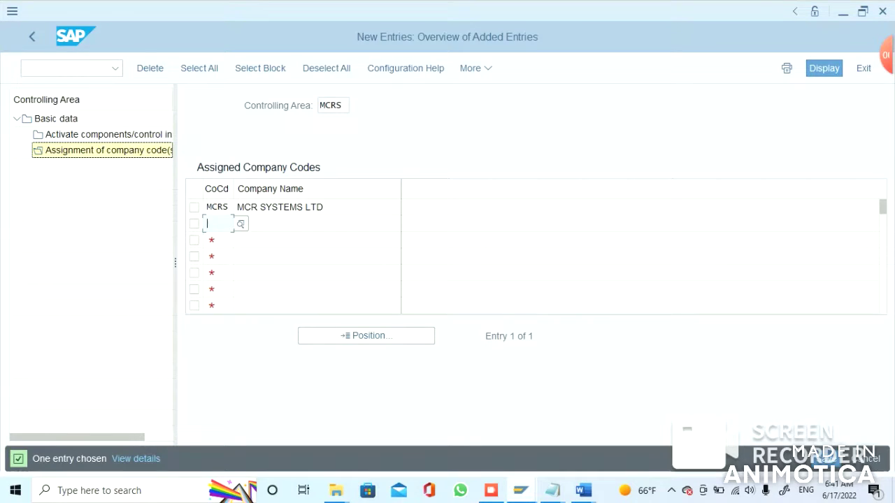
left_click(827, 458)
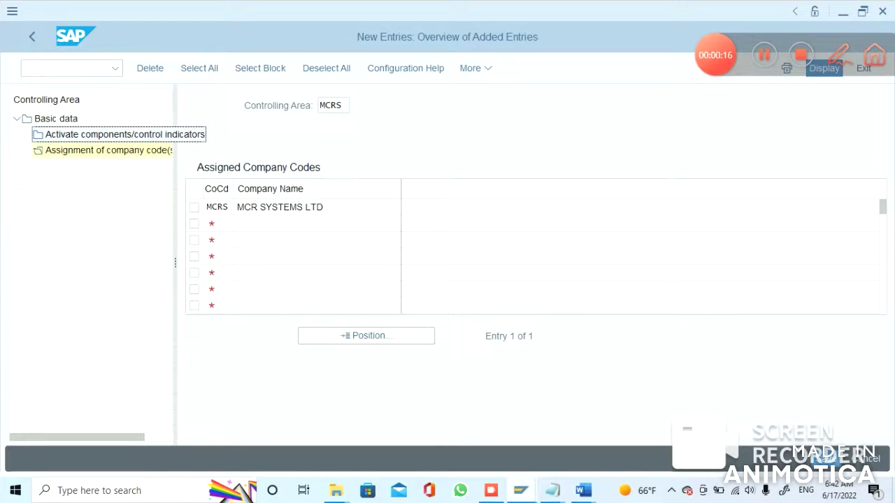
Step: Create a component activation entry for controlling area MCRS with fiscal year 2022 and Cost Centers set to Component active
left_click(105, 134)
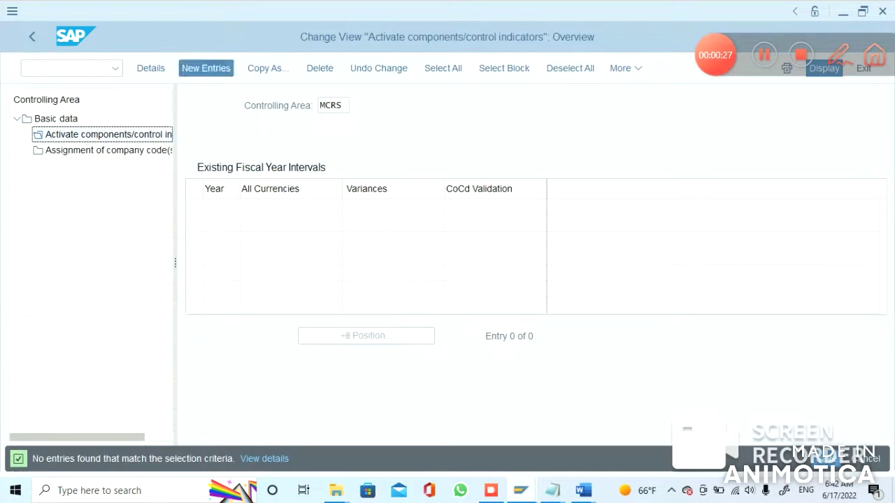
left_click(205, 67)
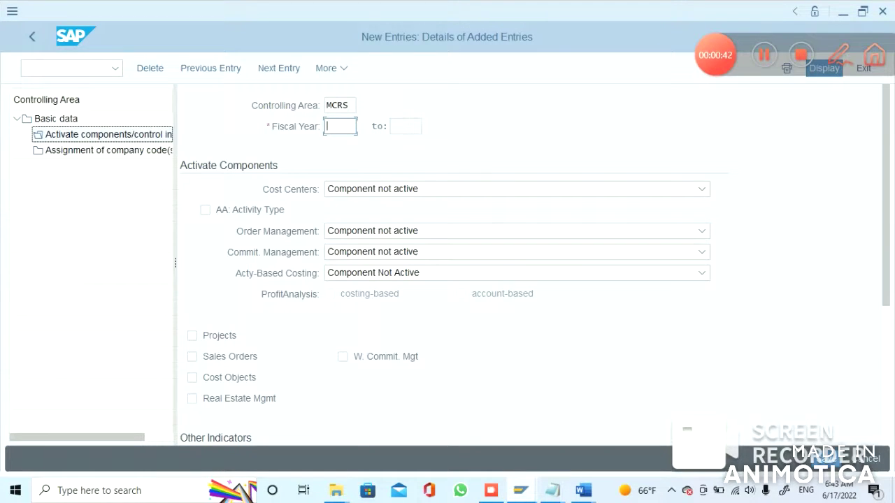
type("2022")
left_click(702, 188)
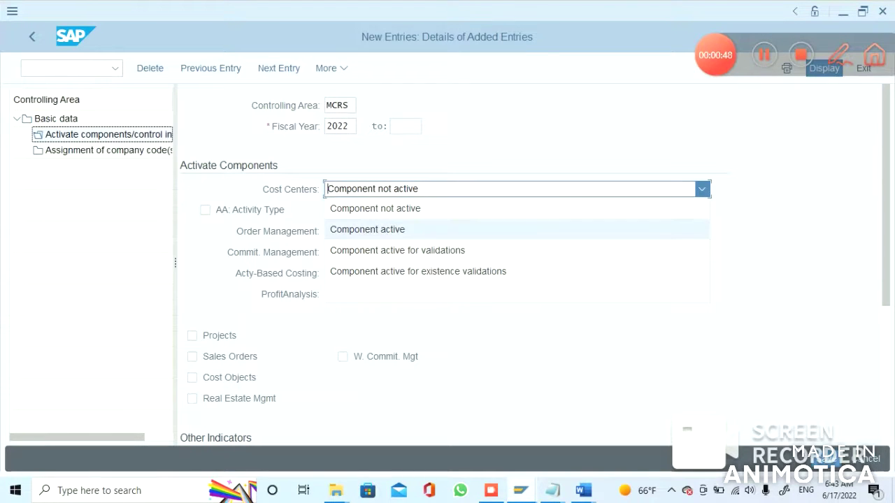
key("Return")
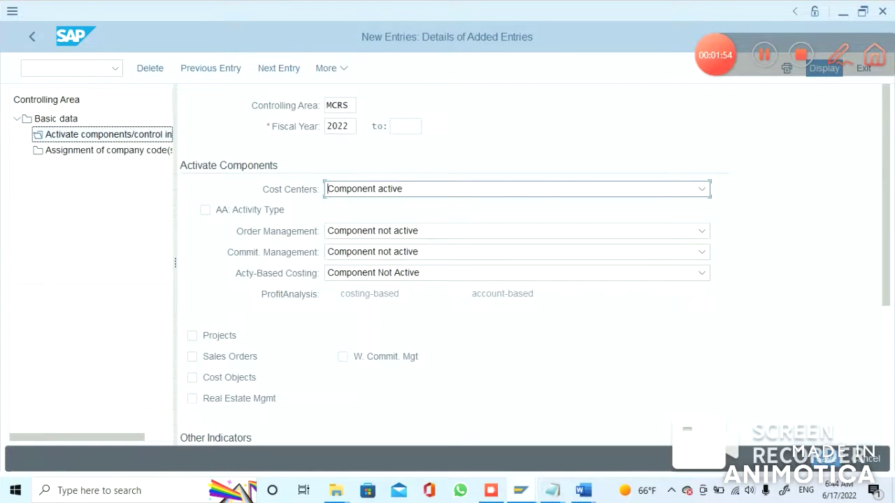
Step: Save the fiscal year 2022 activation, acknowledge the critical transport information and accept the message log
left_click(326, 126)
left_click(826, 459)
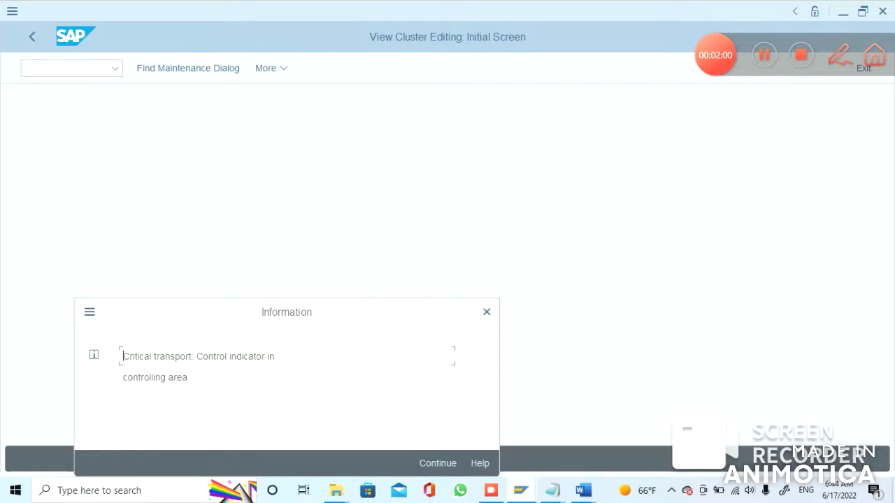
left_click(438, 463)
key("Return")
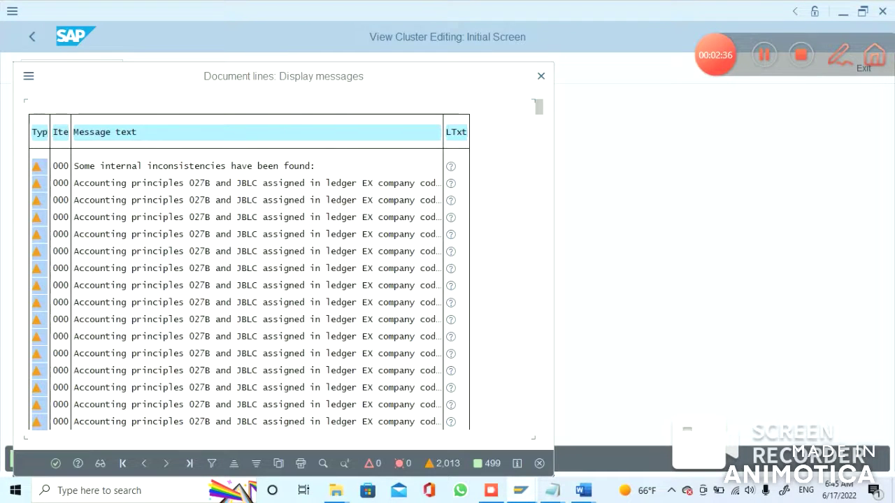
key("Return")
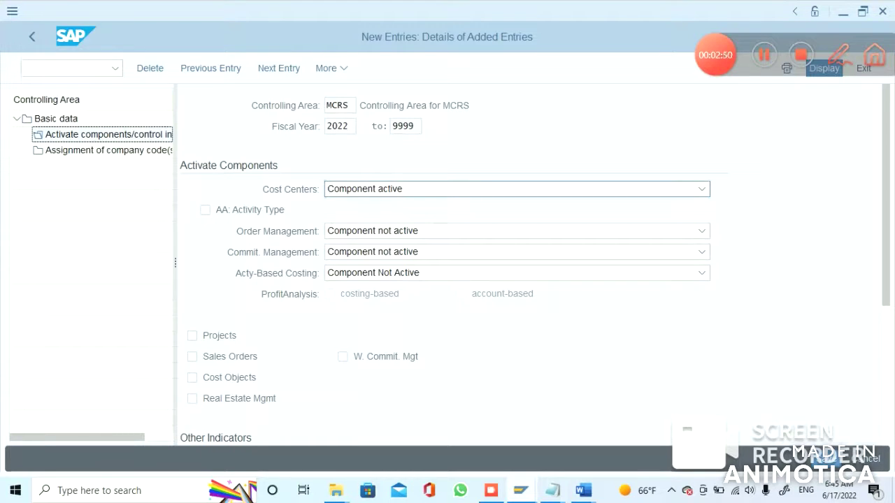
Step: Go to the next new activation entry, enter fiscal year 2023 and set Cost Centers to Component active
left_click(278, 68)
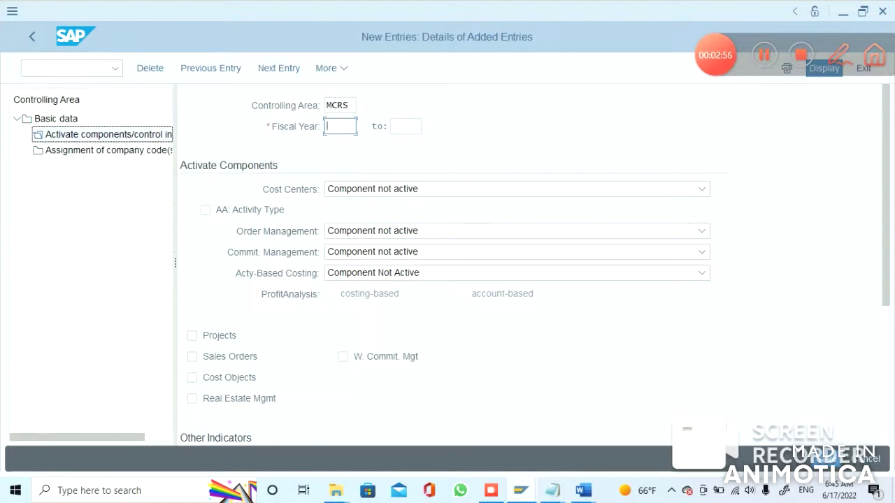
type("2023")
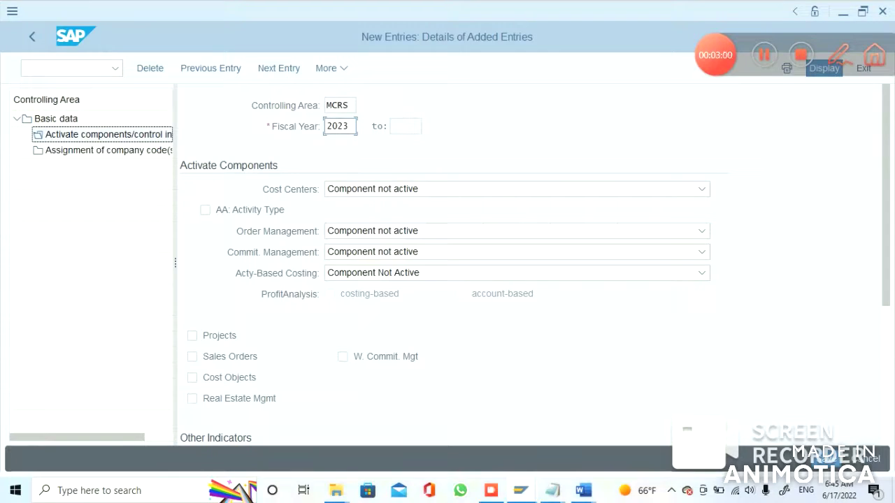
key("Return")
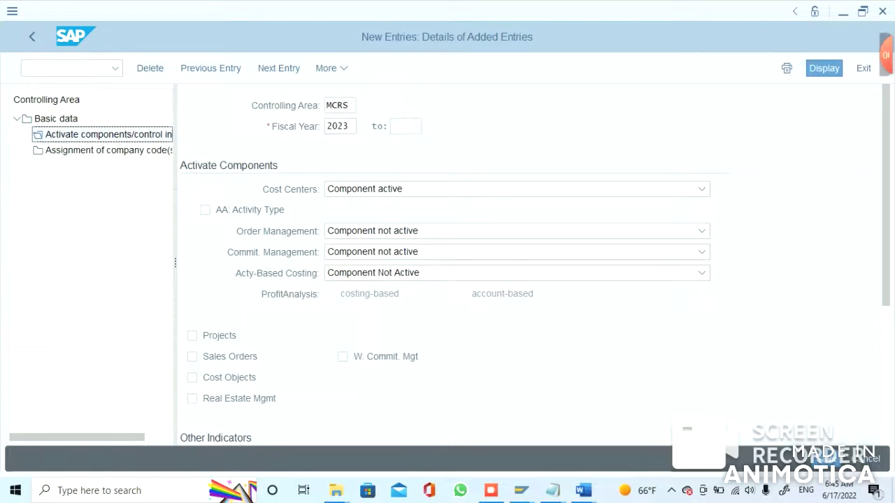
left_click(340, 126)
left_click(517, 188)
Step: Set Order Management to Component active for the fiscal year 2023 entry
left_click(518, 231)
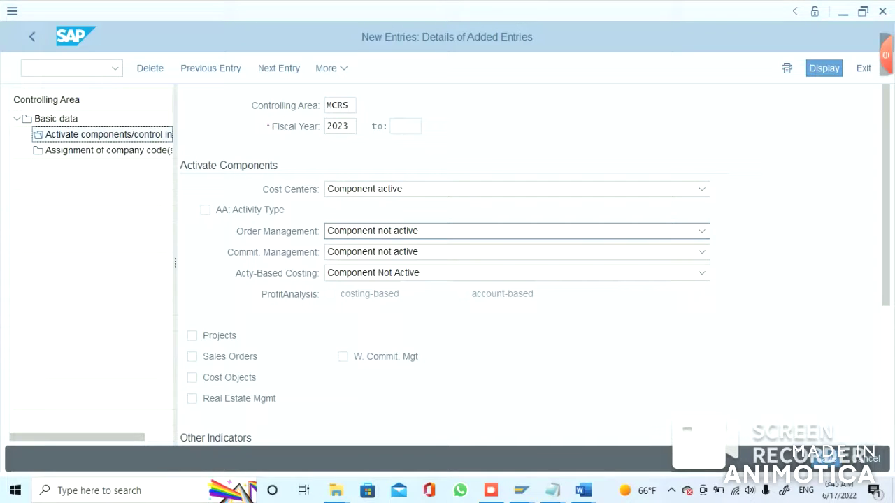
key("F4")
key("Down")
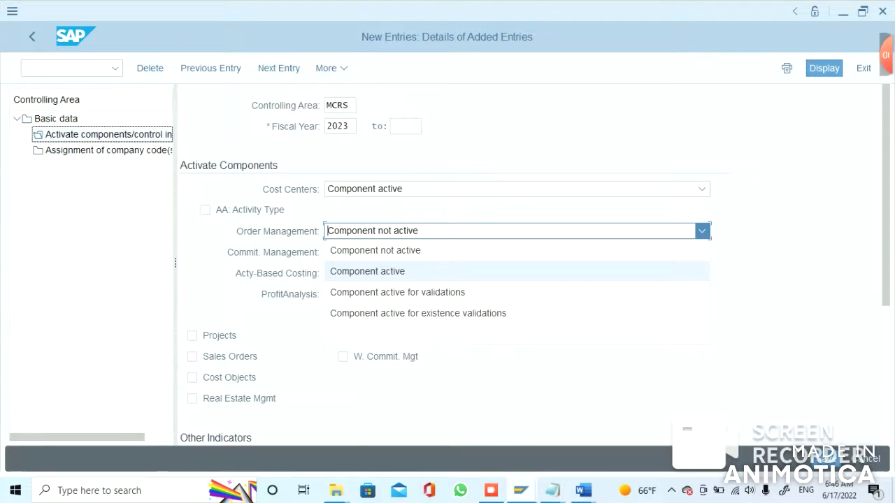
key("Return")
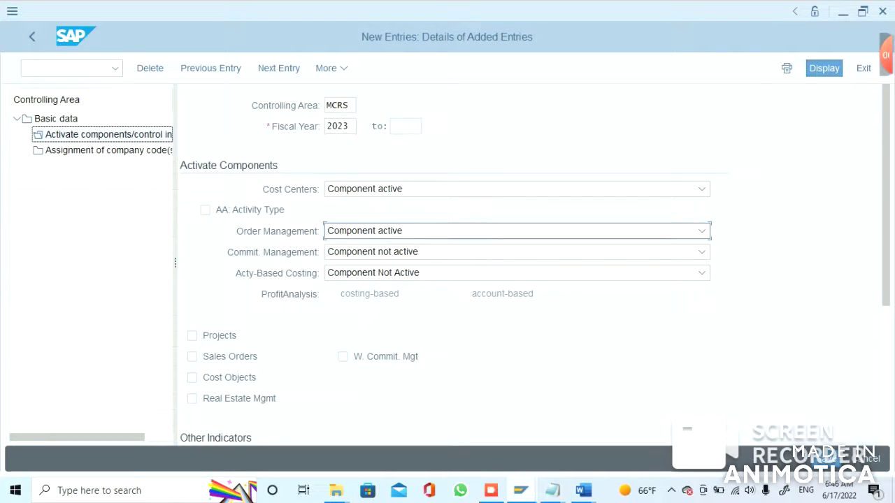
Step: Save the fiscal year 2023 activation, acknowledge the critical transport information and accept the message log
left_click(826, 458)
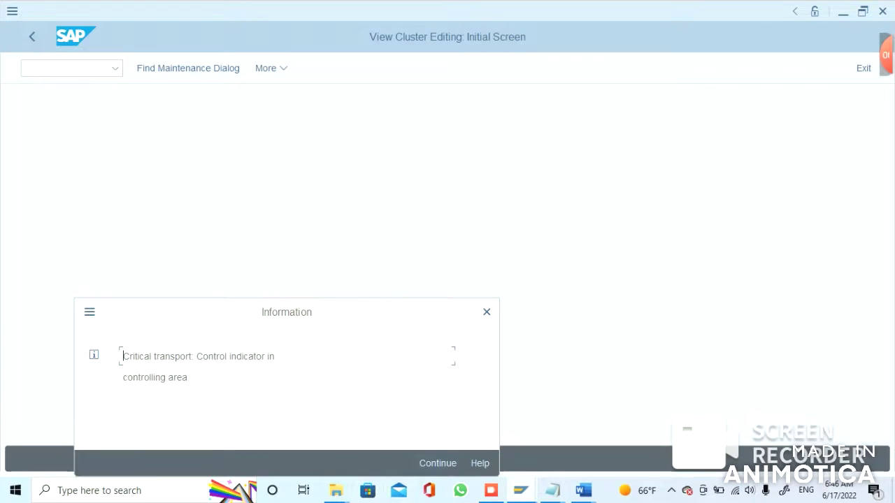
key("Return")
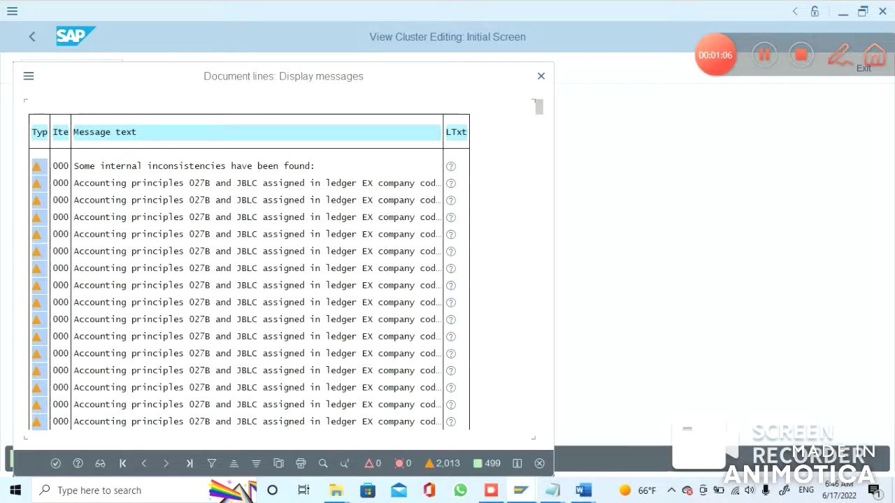
key("Return")
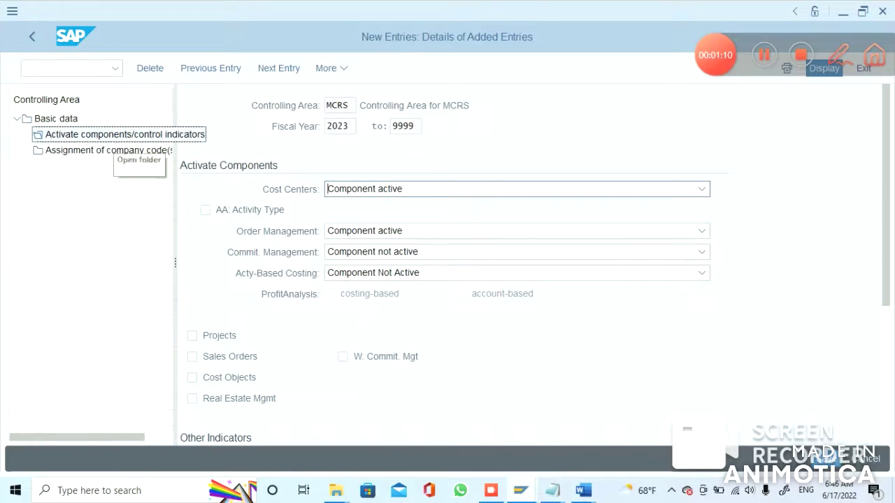
Step: Save the component activation once more and accept the document line messages
double_click(111, 134)
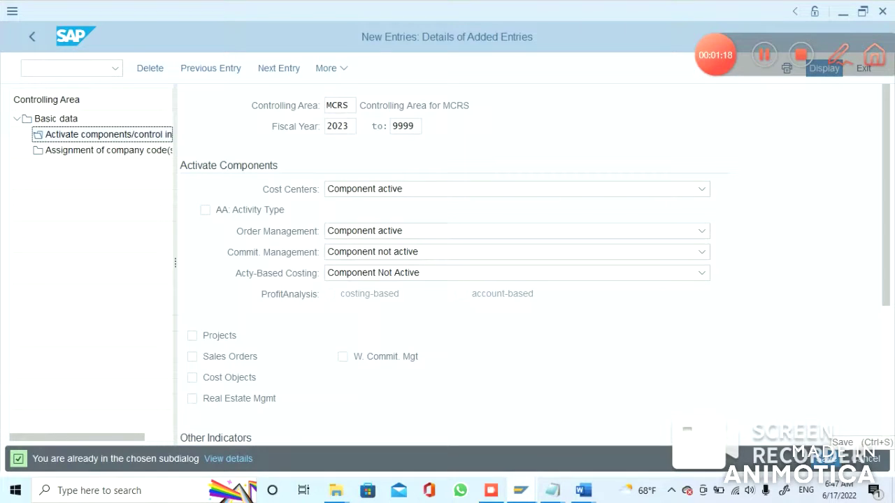
left_click(828, 459)
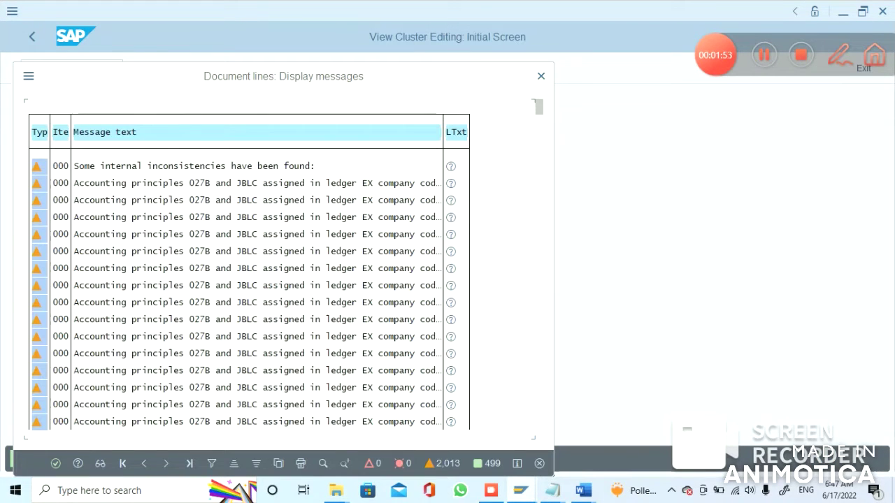
left_click(55, 463)
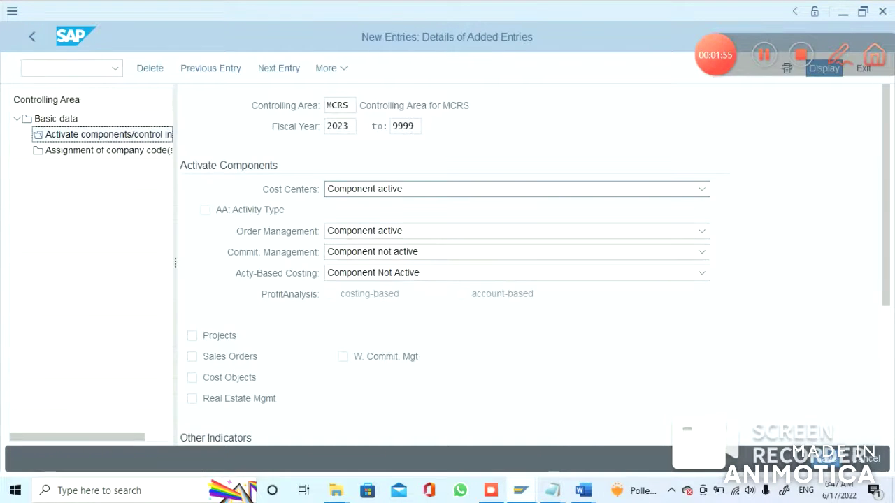
Step: Review the company code assignment of MCRS and its fiscal year 2023 component and indicator settings
left_click(105, 149)
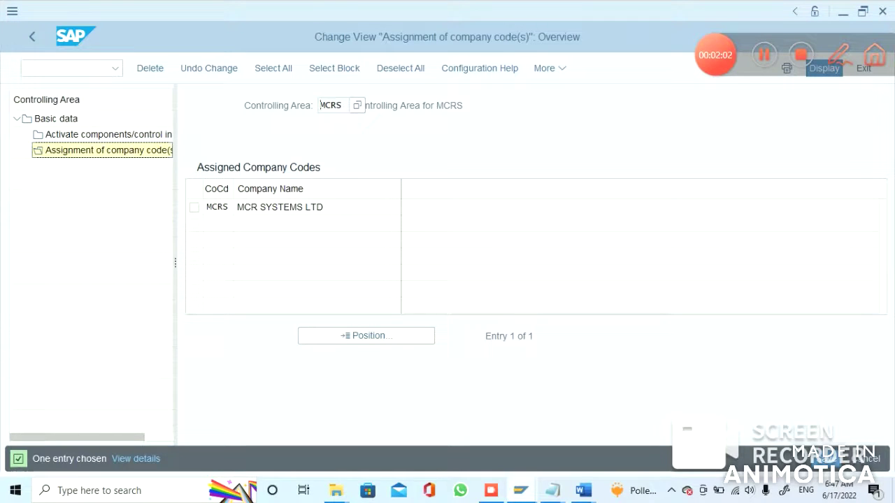
left_click(105, 134)
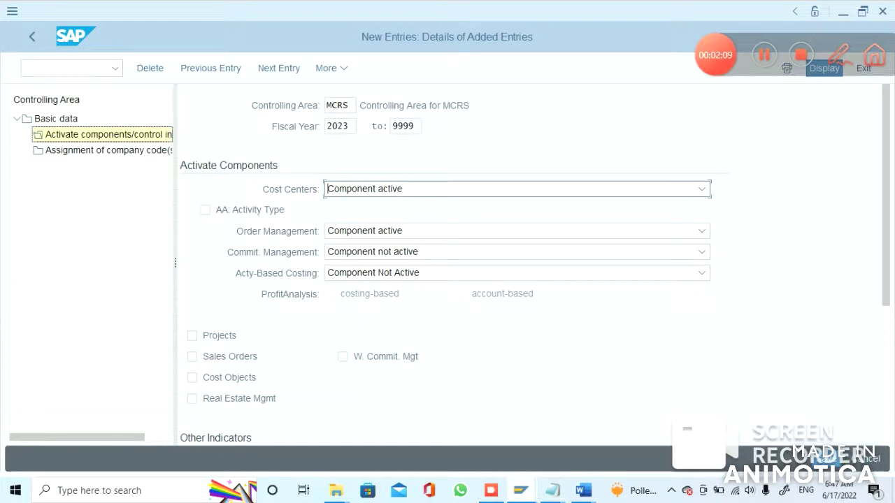
scroll(454, 266, "down", 5)
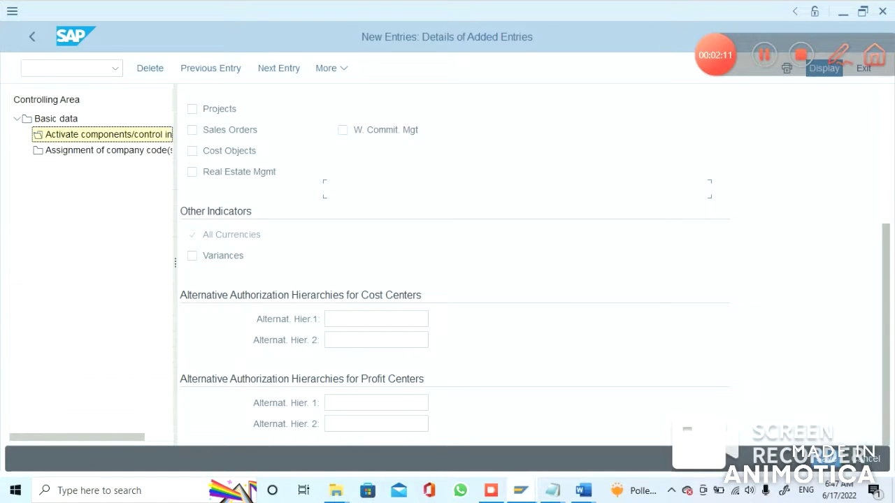
scroll(455, 266, "up", 5)
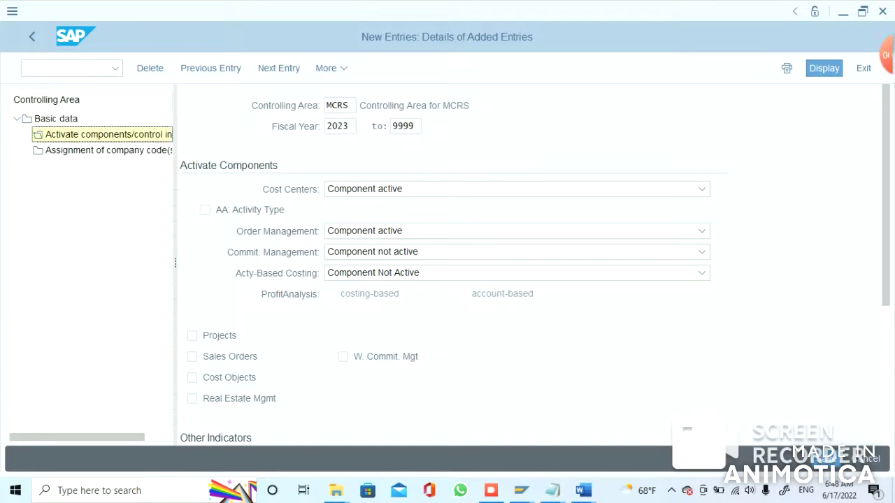
Step: Save and leave the activation entry, reopen Maintain Controlling Area and position the overview on controlling area MCRS
key("ctrl+s")
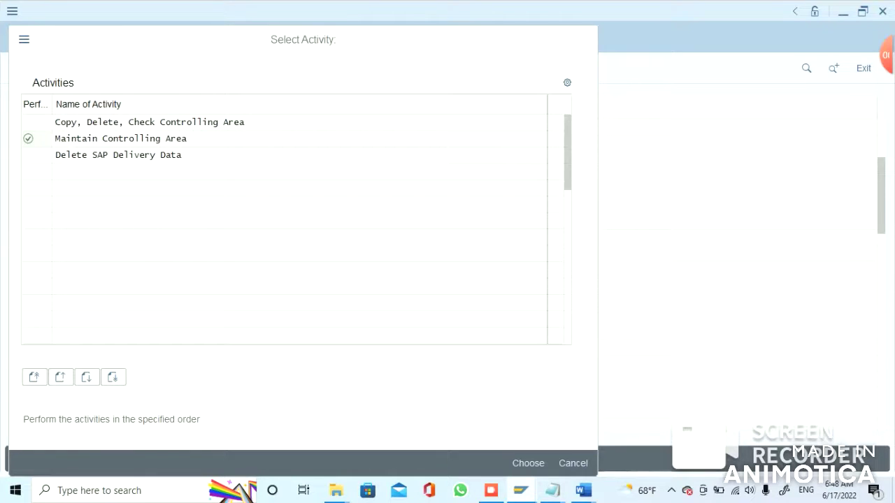
key("Return")
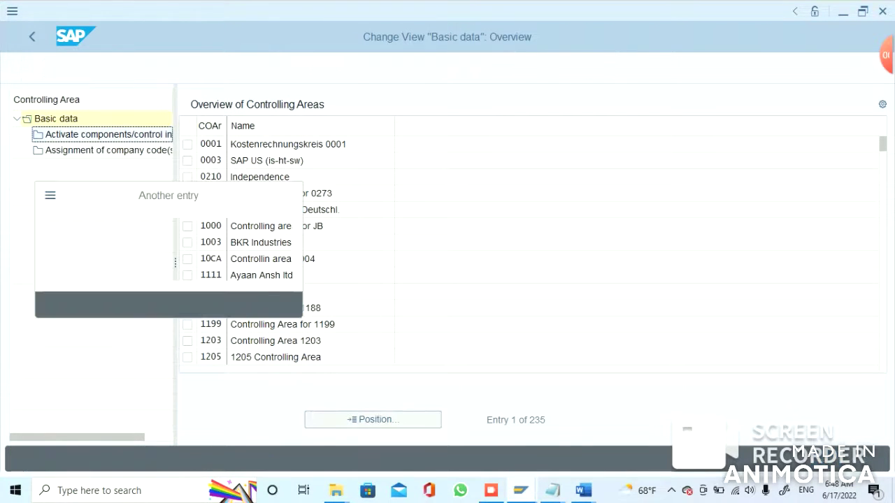
type("MCRS")
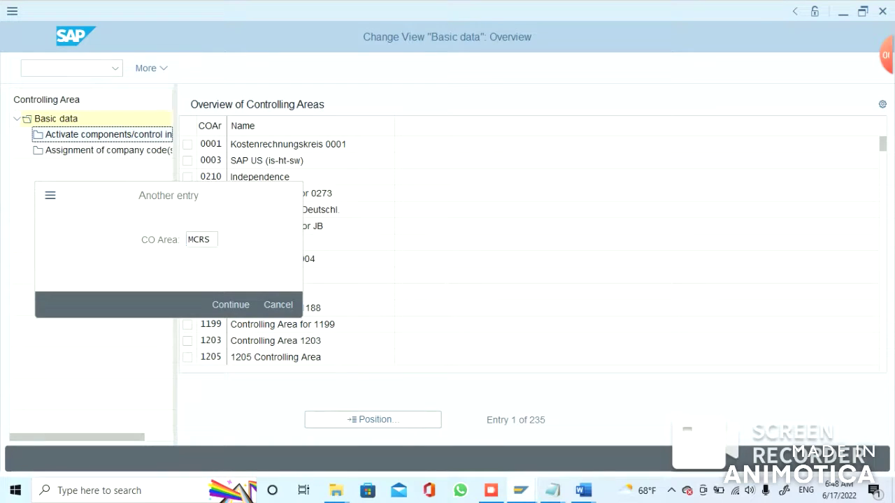
key("Return")
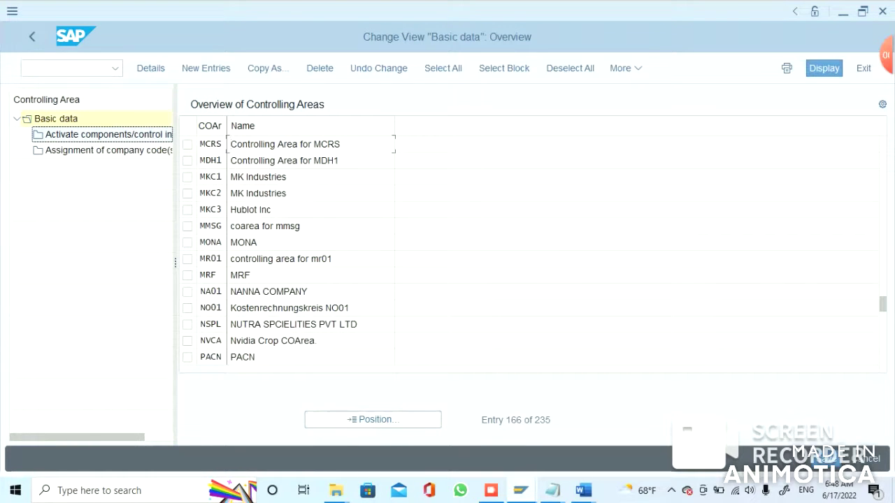
Step: Select controlling area MCRS and open the details of its fiscal year 2022 component activation
left_click(188, 144)
double_click(108, 134)
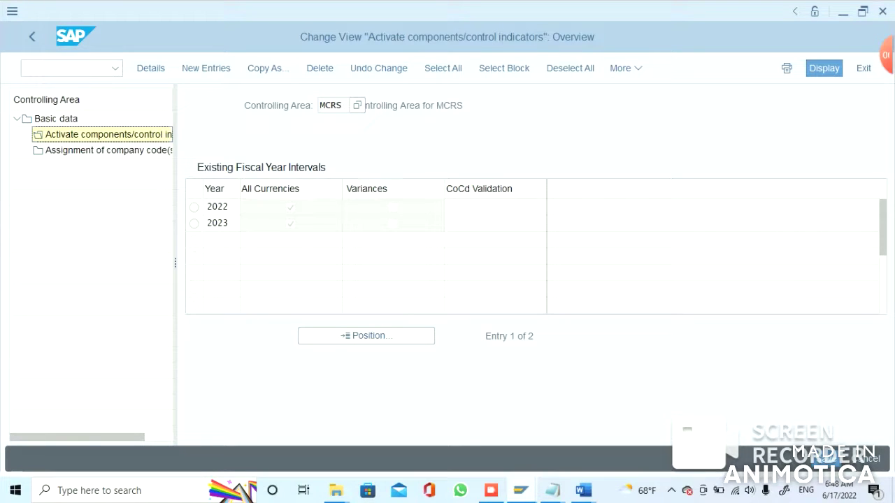
left_click(194, 206)
double_click(213, 207)
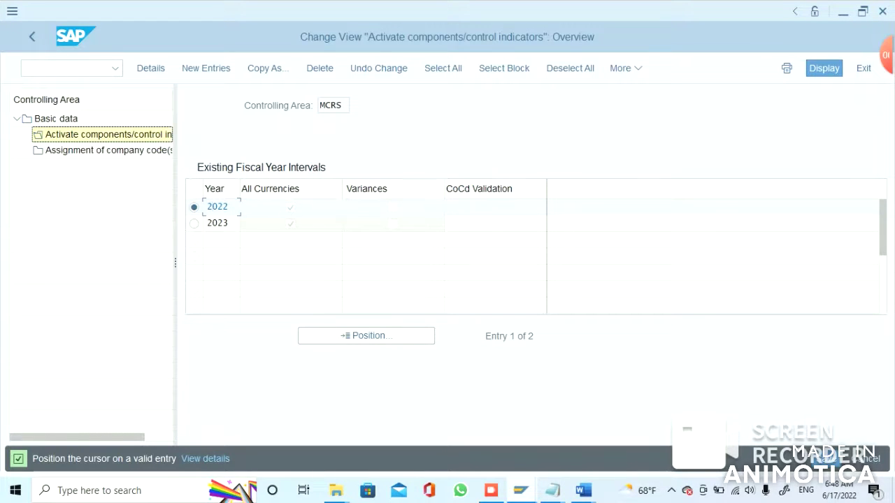
left_click(216, 206)
key("F2")
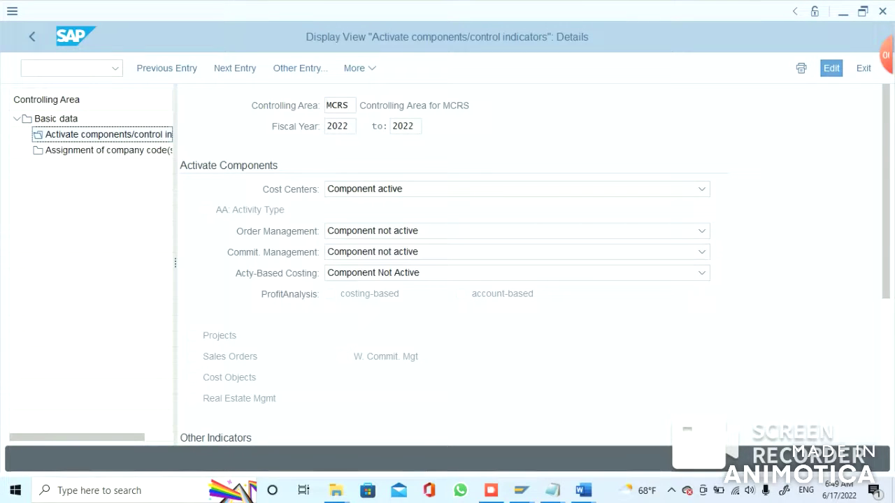
Step: Leave the fiscal year 2022 details, return to Maintain Controlling Area and locate MCRS in the overview again
key("F3")
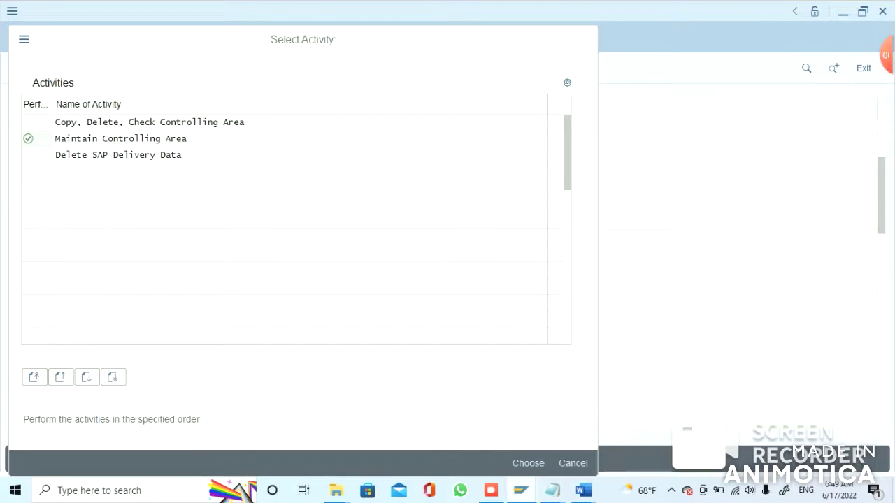
key("F3")
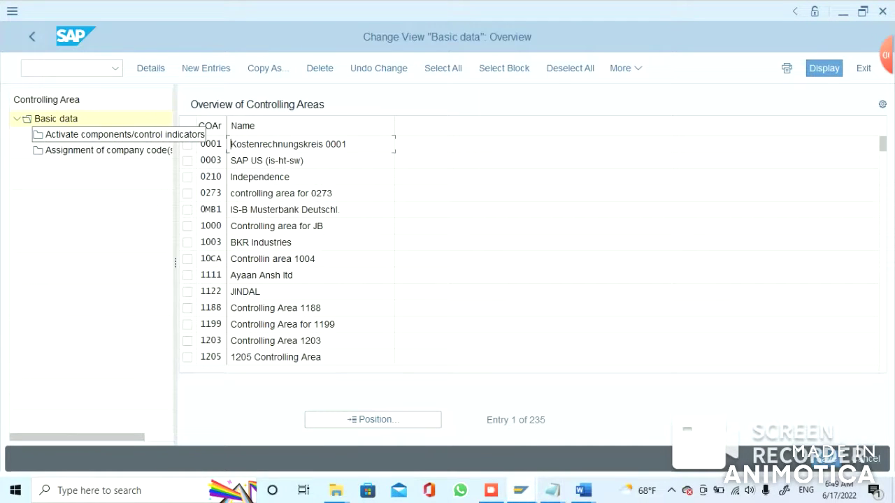
left_click(373, 419)
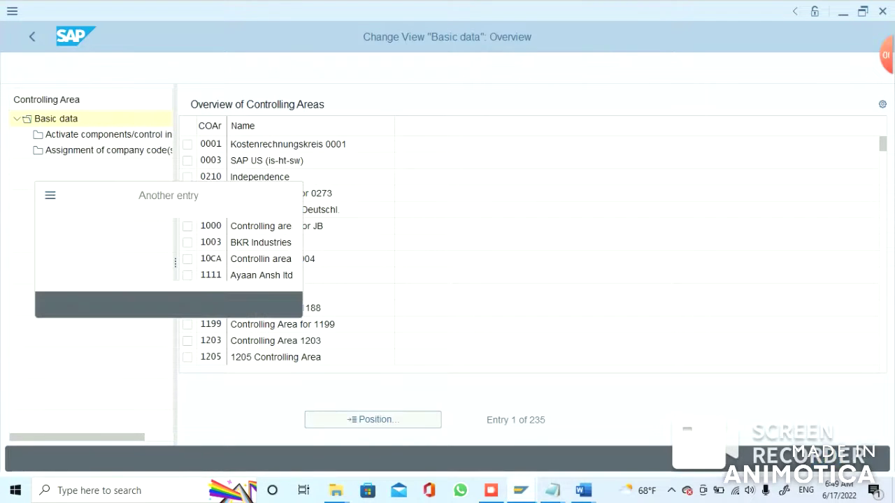
type("MCRS")
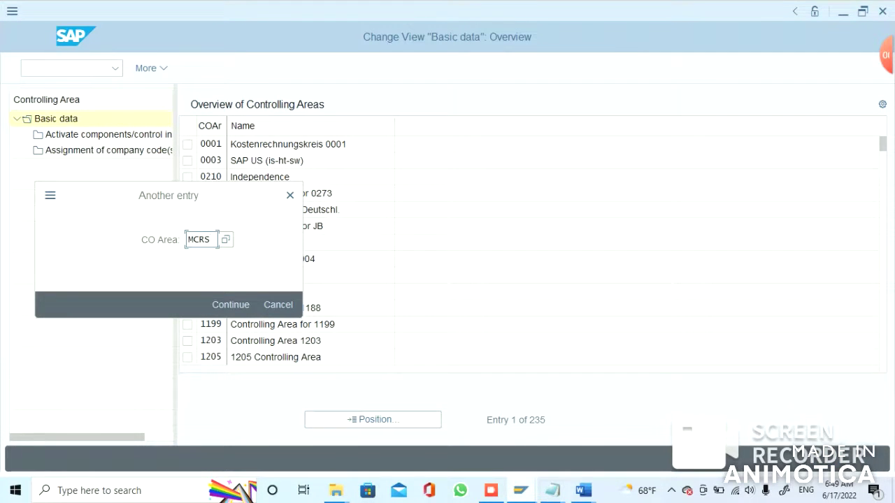
key("Return")
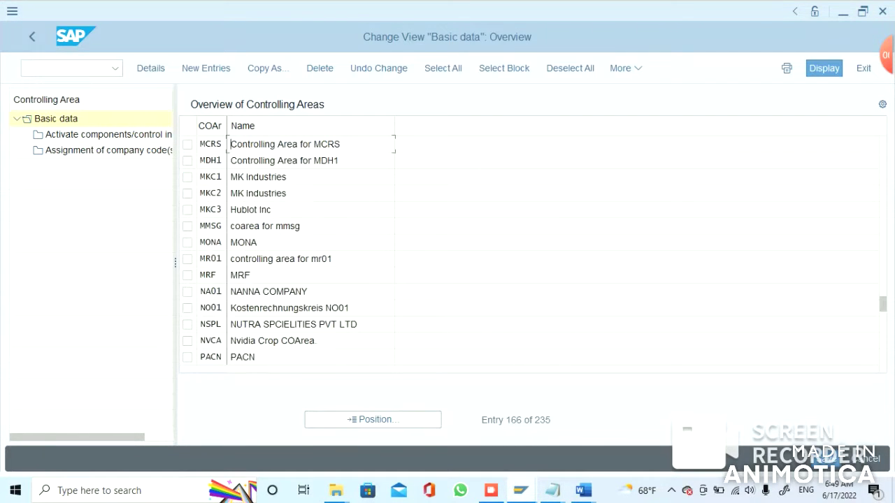
Step: Examine the fiscal year 2022 component activation details of controlling area MCRS and return to the fiscal year interval overview
double_click(109, 134)
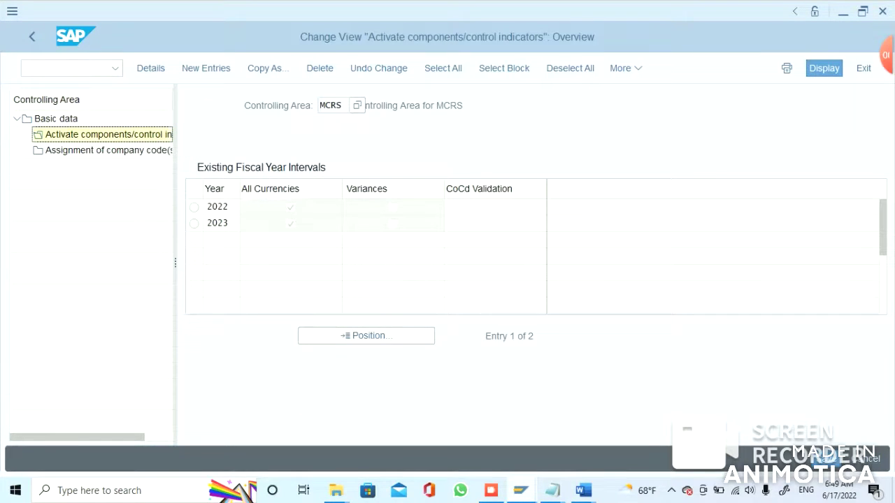
left_click(222, 206)
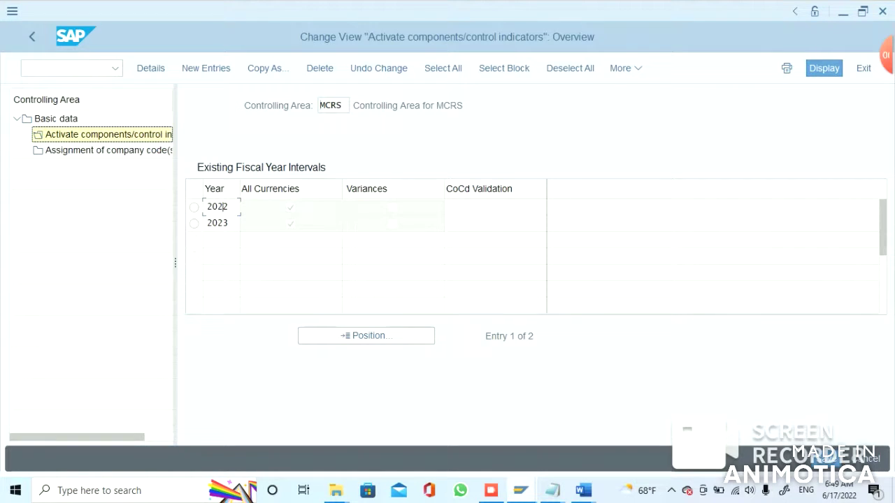
left_click(151, 68)
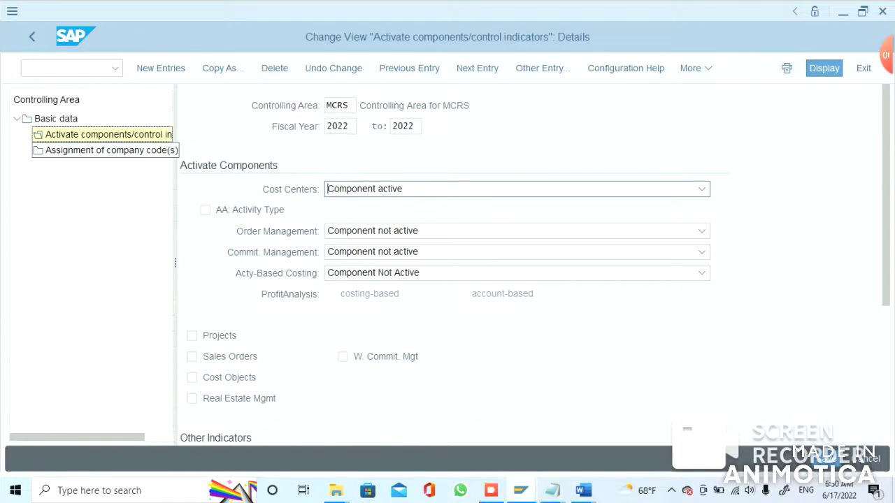
left_click(105, 150)
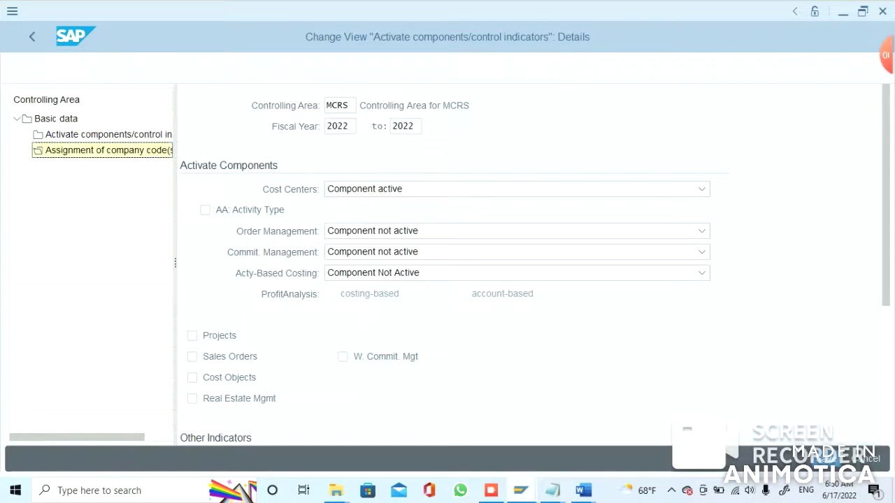
left_click(105, 135)
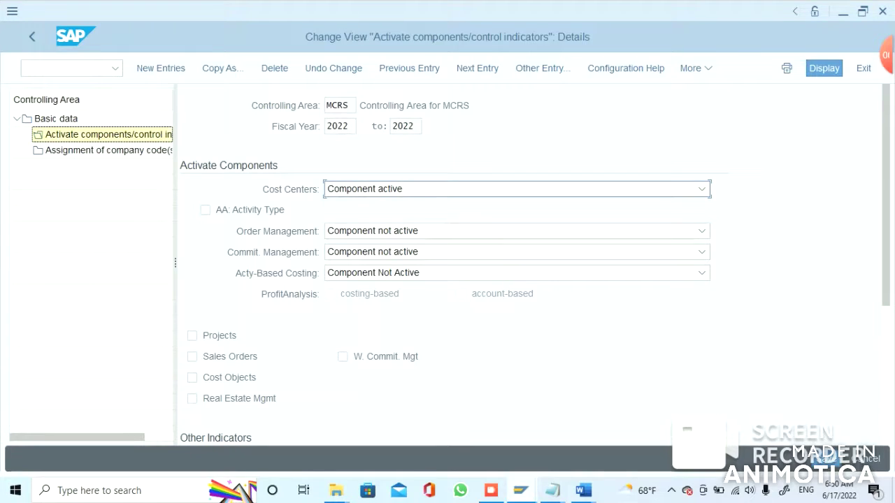
left_click(866, 458)
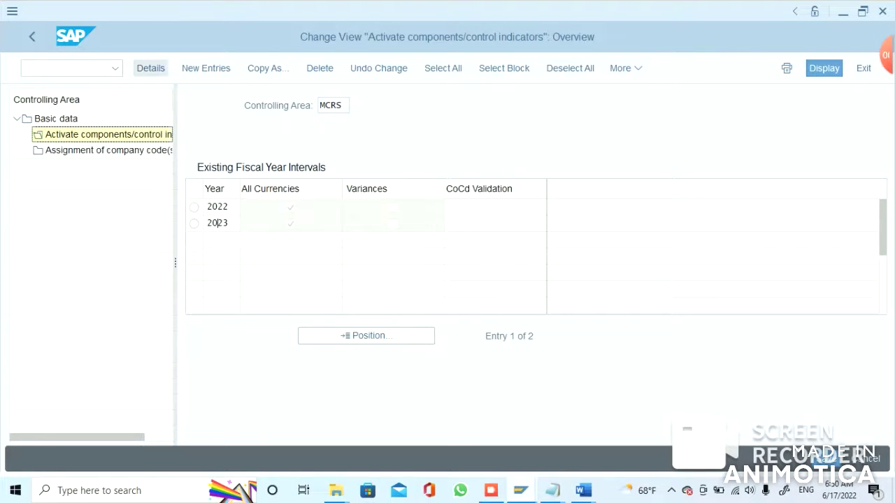
Step: Review the fiscal year 2023 activation details of MCRS, delete that entry and return to the fiscal year interval overview
left_click(150, 68)
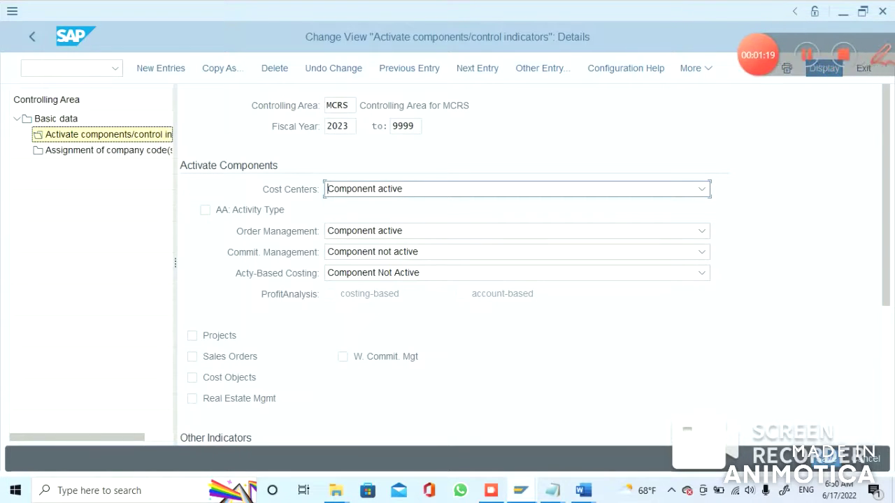
key("Delete")
key("ctrl+z")
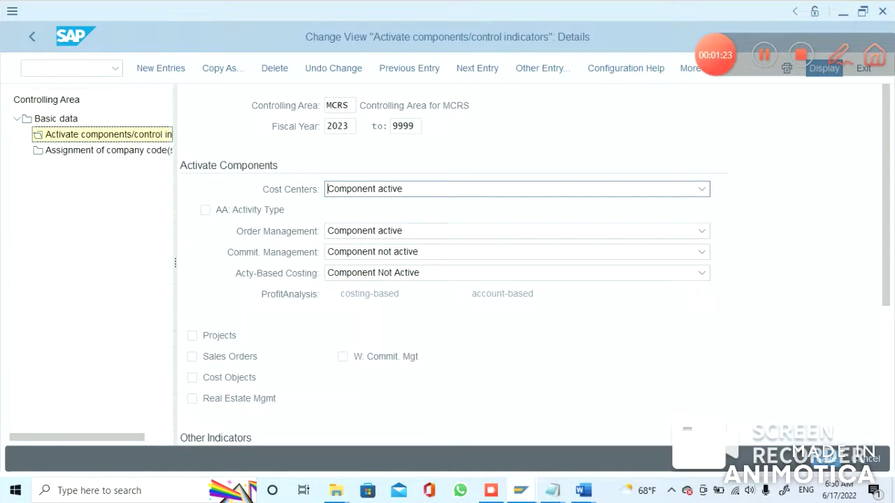
scroll(454, 265, "down", 5)
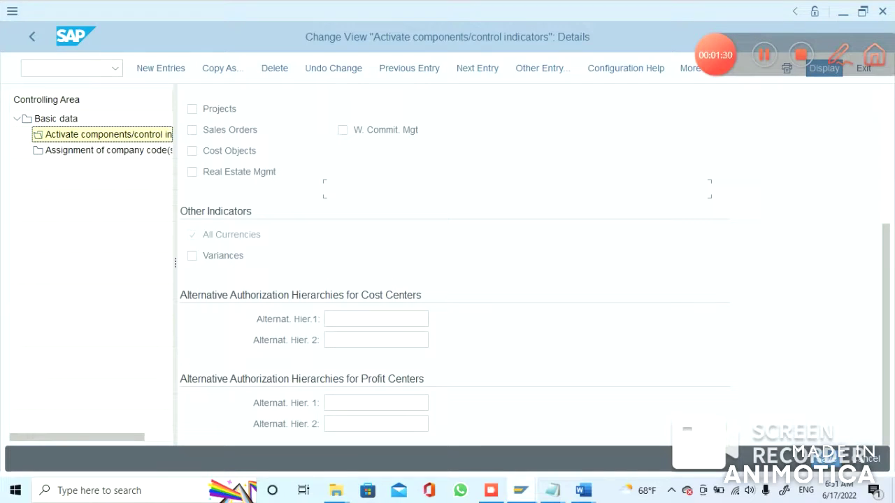
scroll(454, 266, "up", 5)
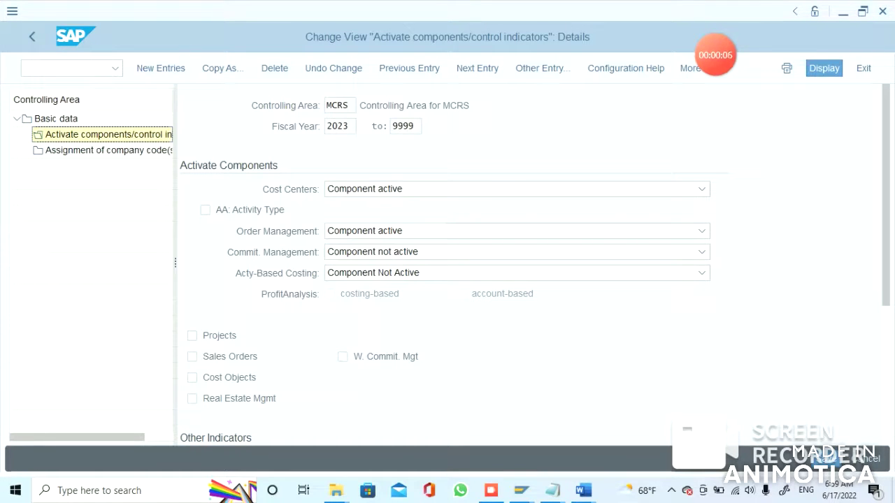
key("shift+F2")
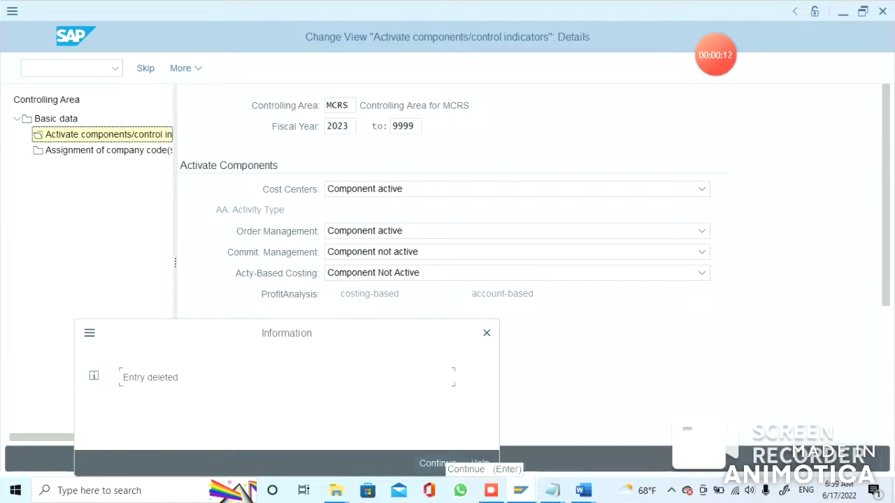
left_click(436, 463)
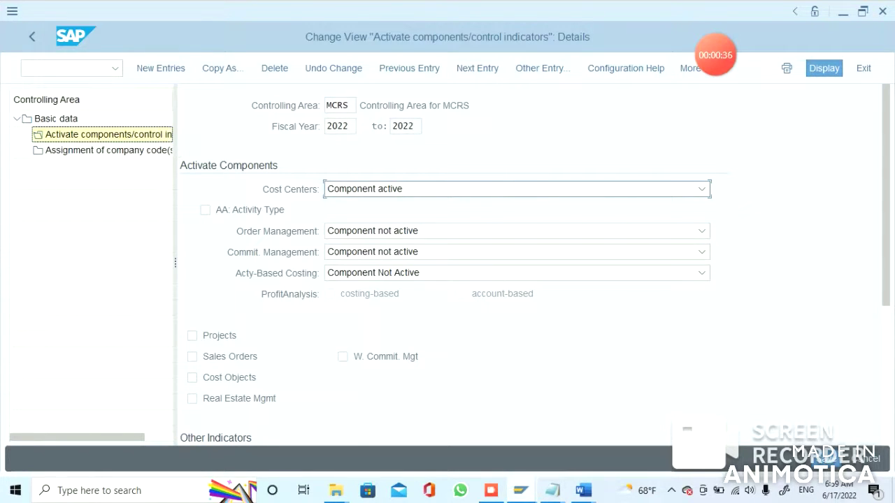
left_click(864, 458)
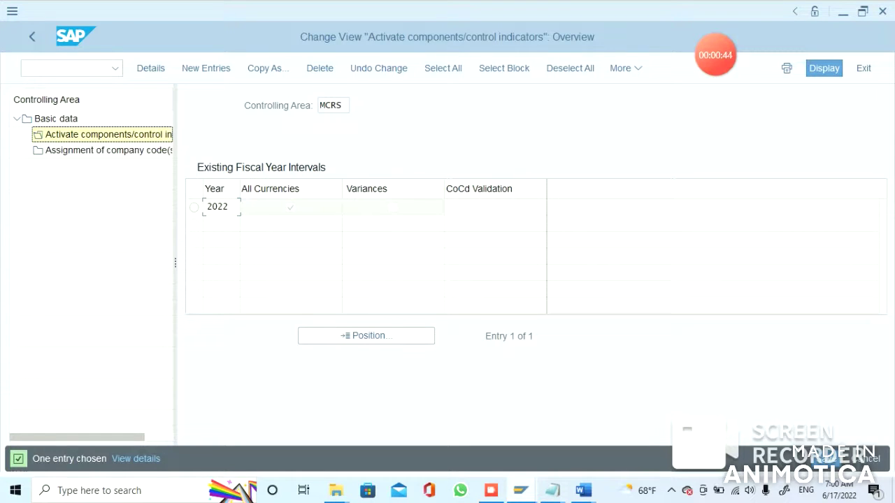
Step: Exit controlling area maintenance, saving the changes to customizing request S4TK902006, and return to the IMG structure
left_click(864, 68)
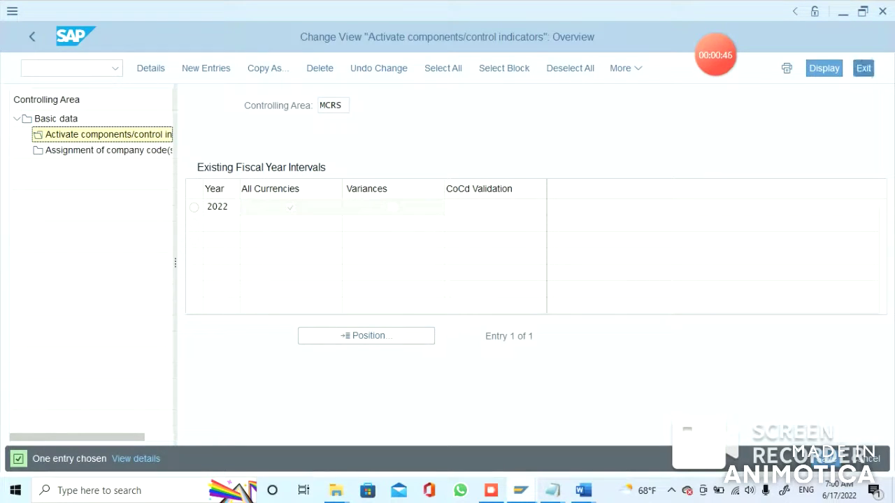
left_click(231, 327)
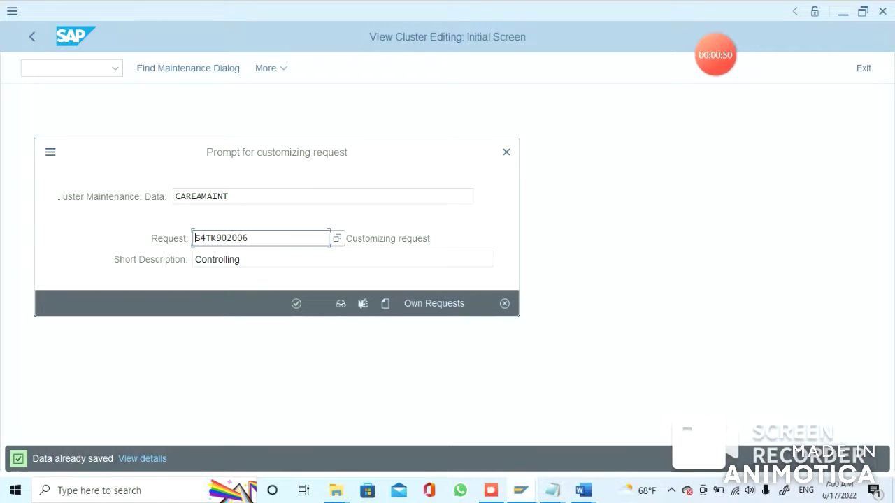
key("Return")
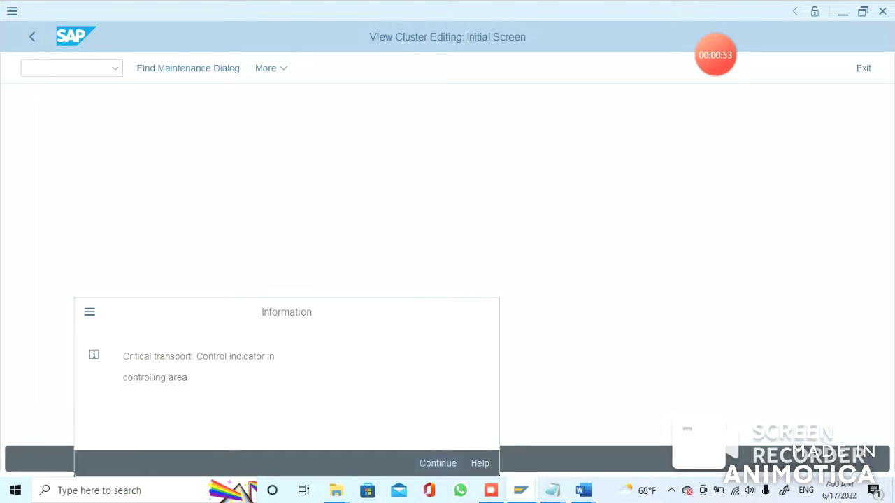
key("Return")
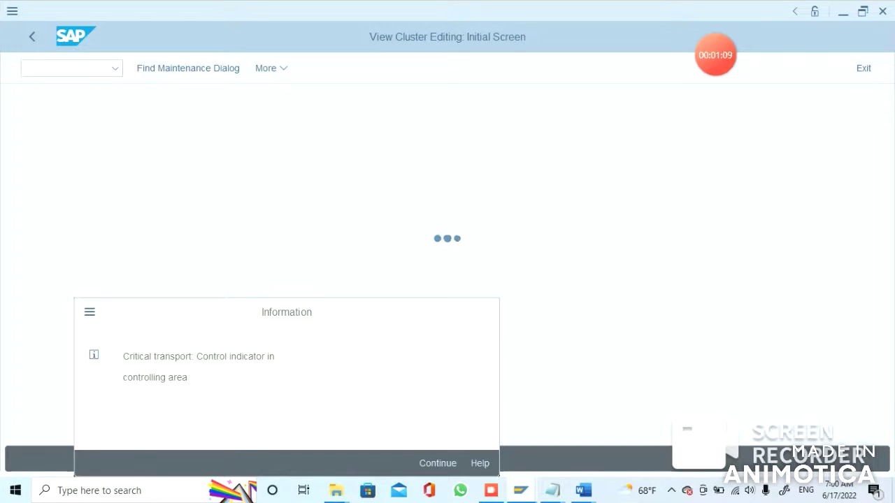
key("Return")
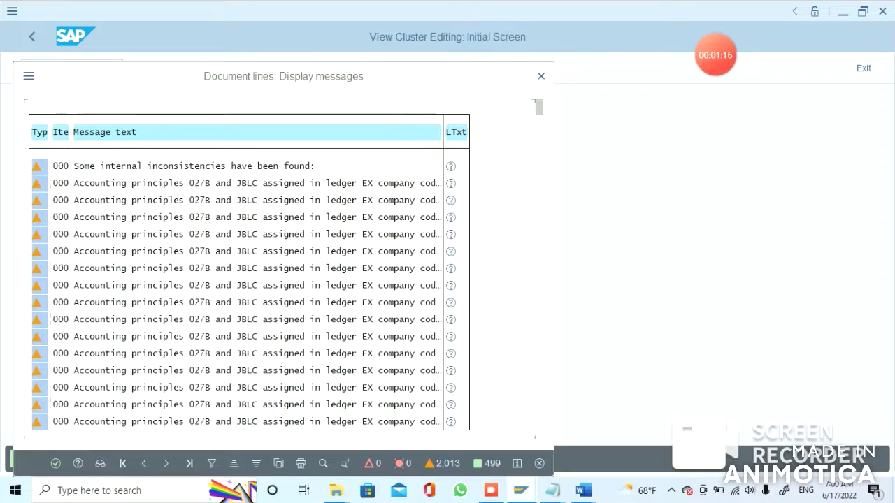
key("Return")
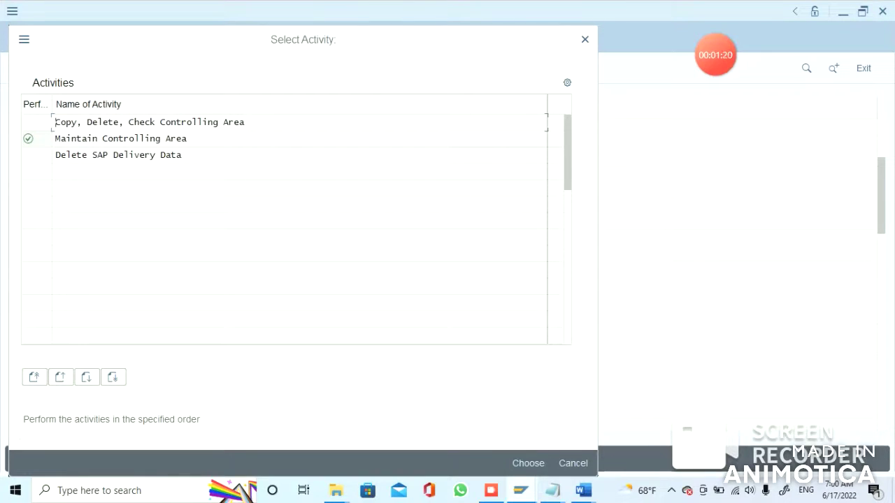
key("Escape")
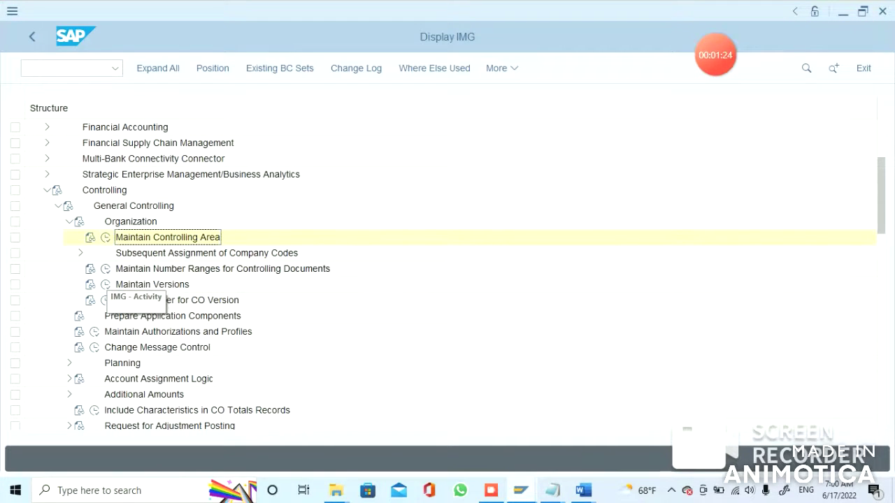
Step: Open number range maintenance for controlling documents and copy the CO document intervals from controlling area 0001 to MCRS
left_click(105, 269)
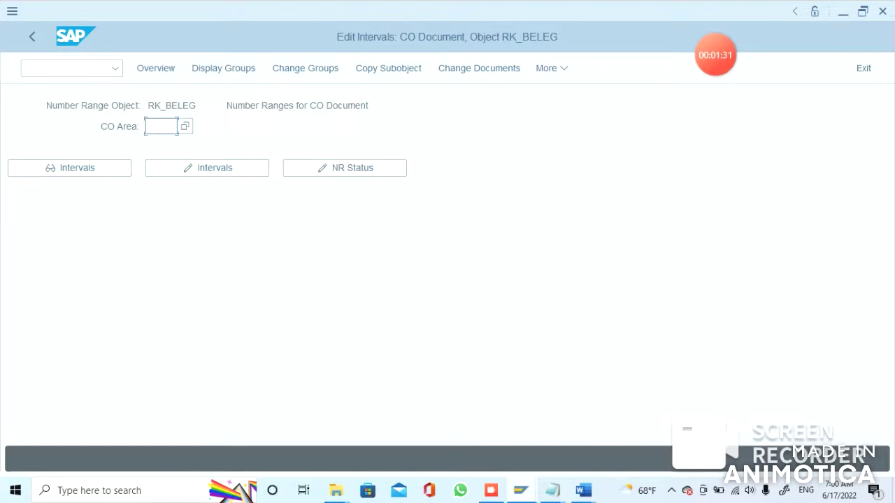
left_click(388, 68)
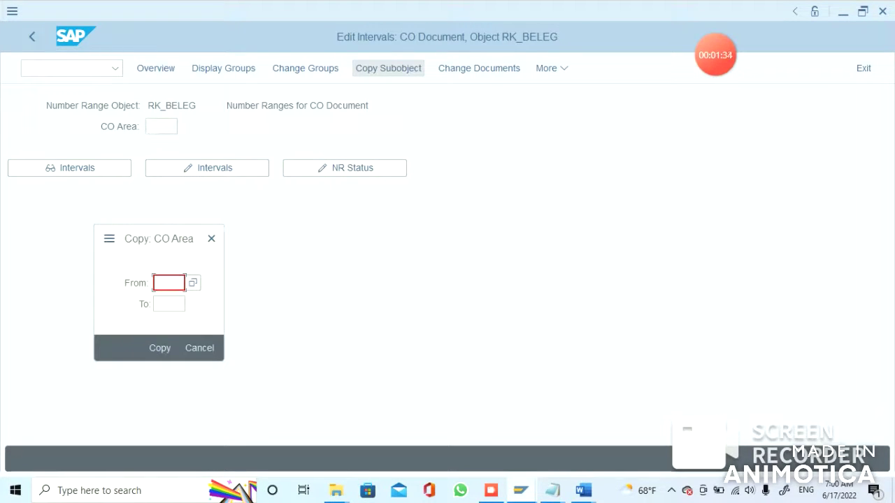
type("0001")
left_click(169, 304)
type("MCRS")
key("Return")
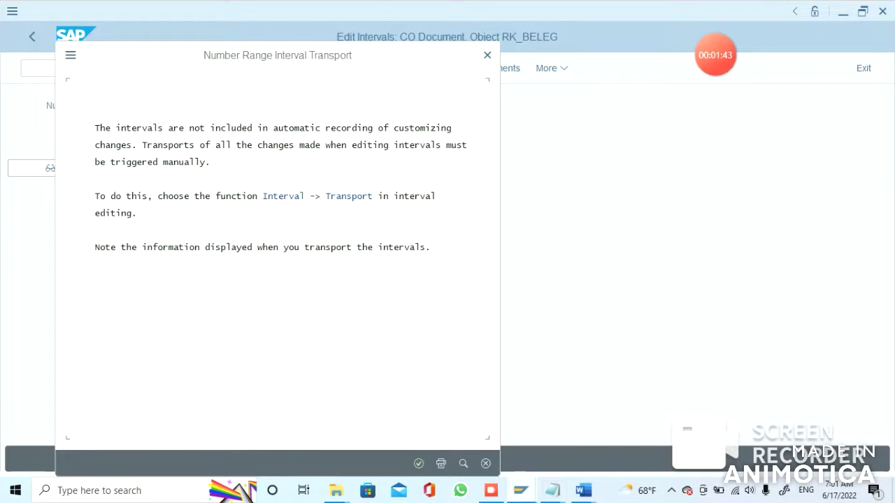
key("Return")
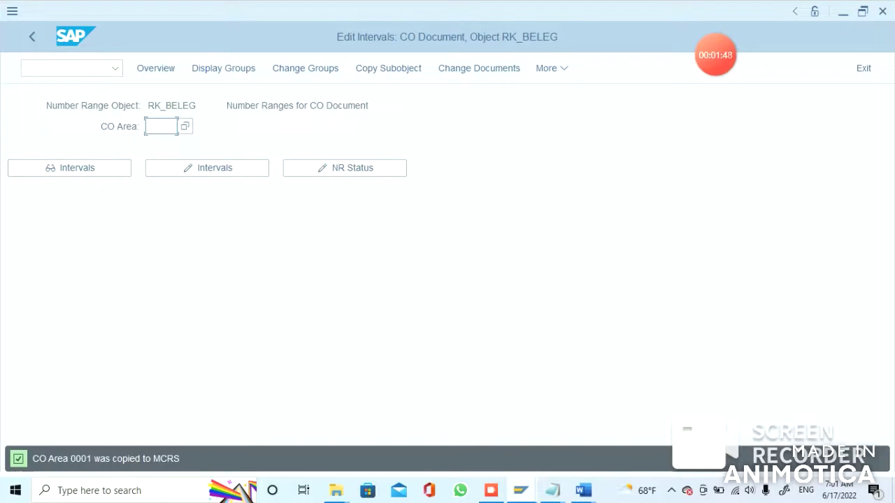
Step: Open the CO document number range intervals of controlling area MCRS for editing, review them and return to the initial screen
type("MCRS")
left_click(188, 168)
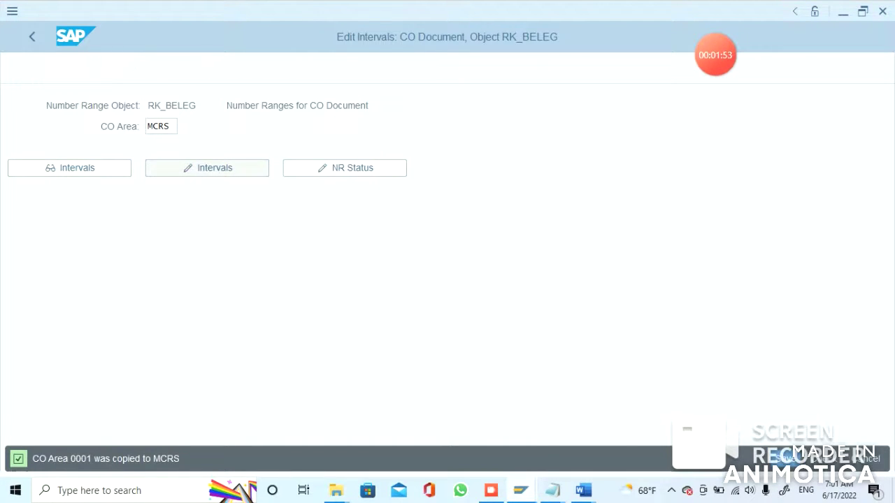
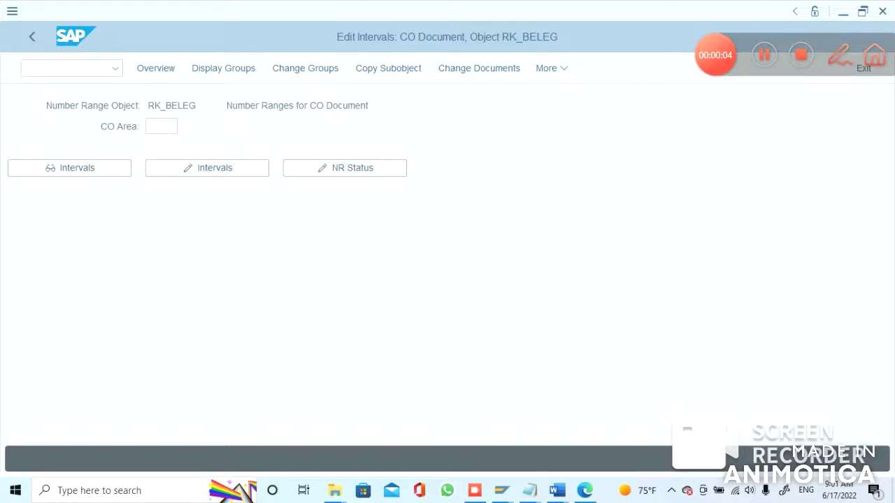
left_click(161, 126)
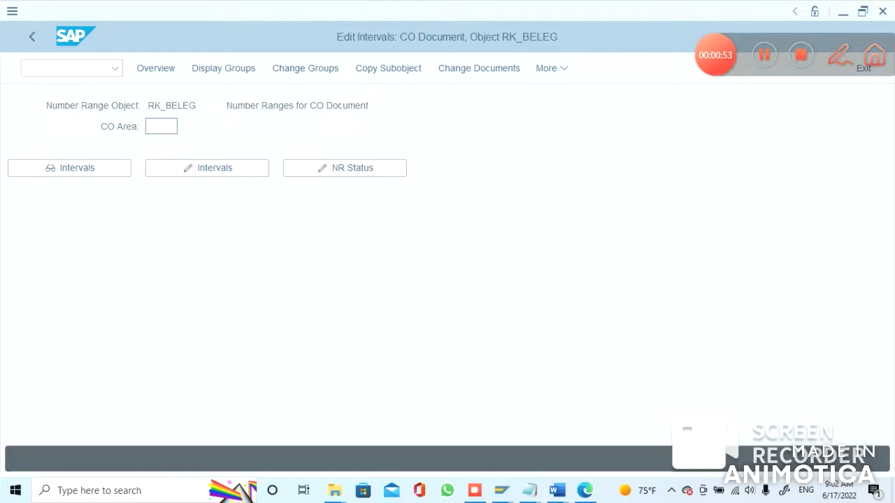
left_click(160, 126)
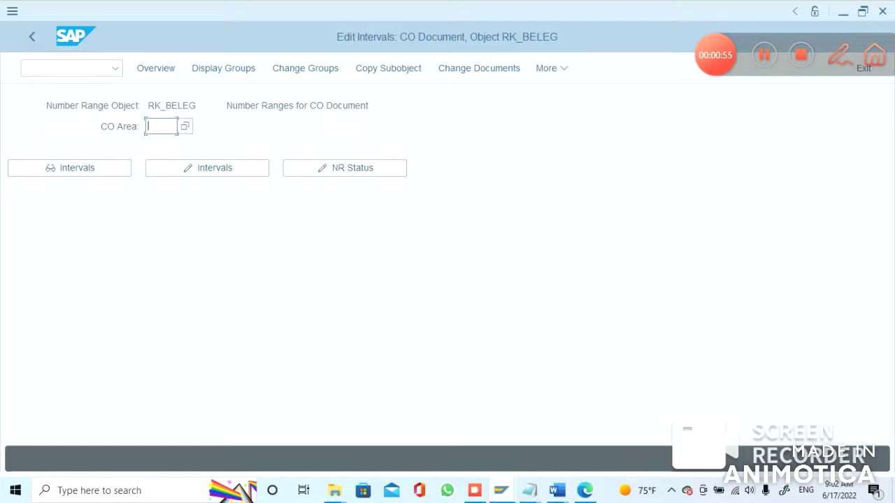
type("MCRS")
left_click(207, 168)
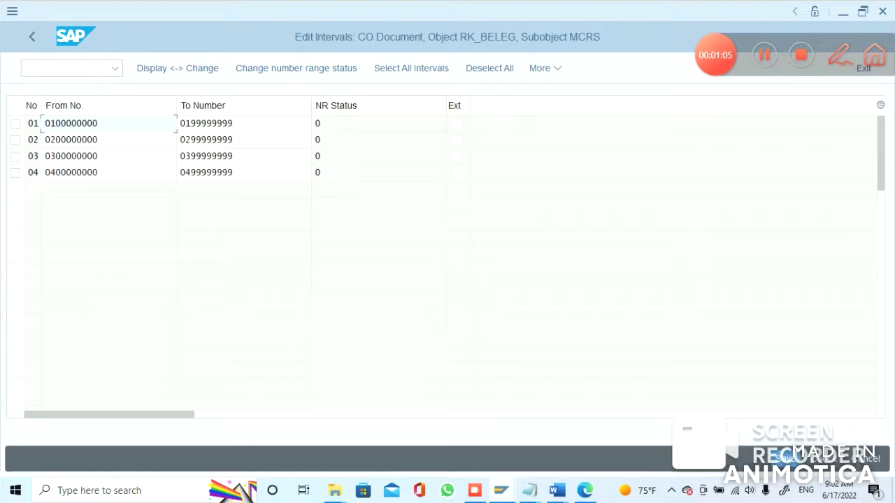
left_click(544, 68)
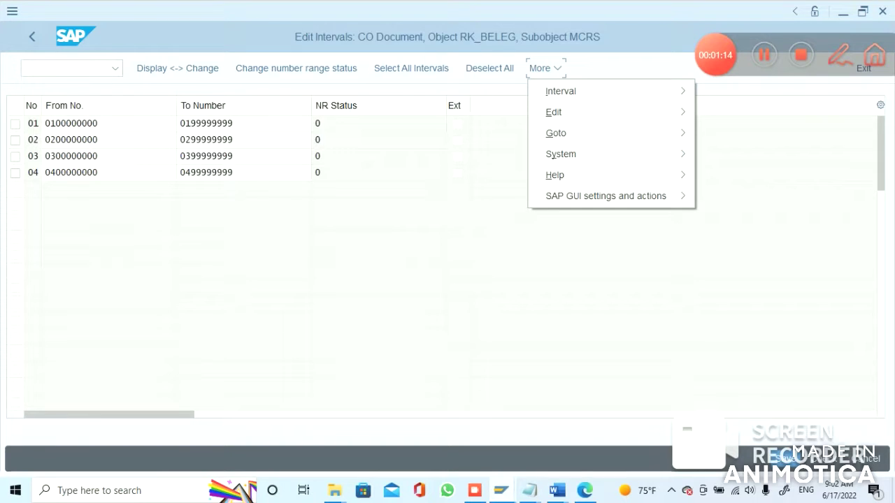
left_click(32, 36)
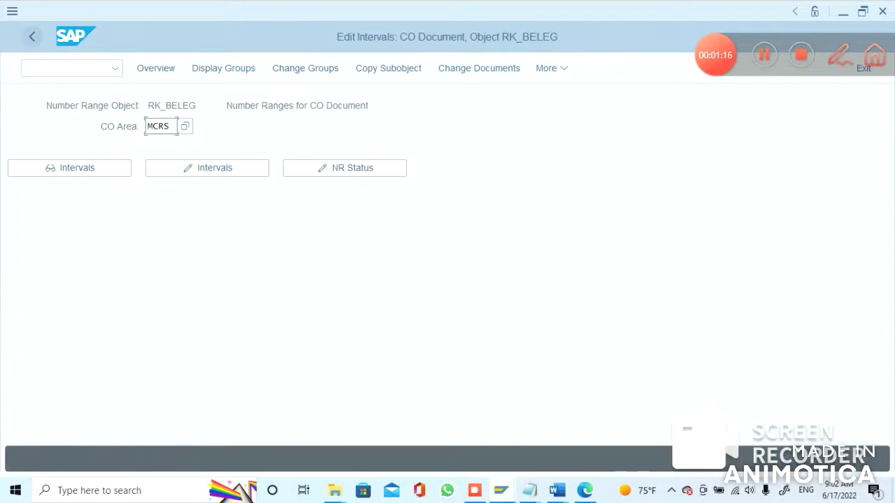
Step: Open the CO document number range group overview and examine the groups, their assigned business transactions and number intervals for controlling area 0001
left_click(155, 68)
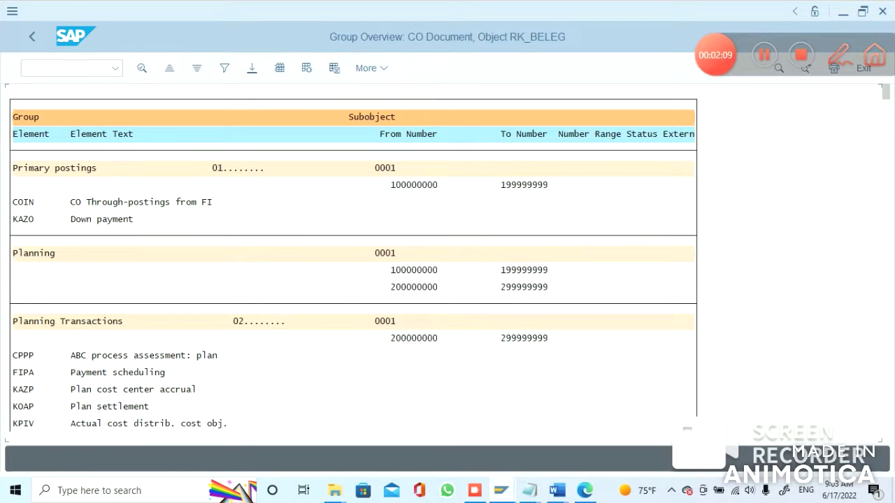
scroll(354, 294, "down", 3)
scroll(353, 293, "down", 5)
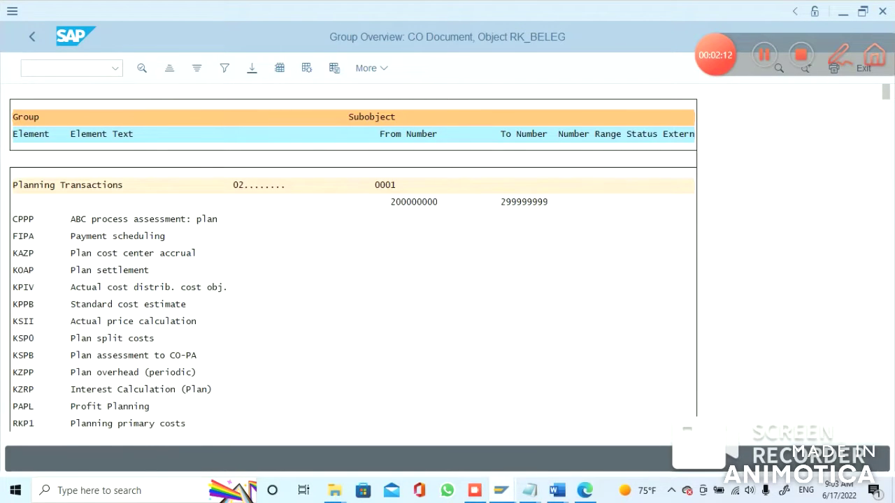
scroll(354, 294, "down", 5)
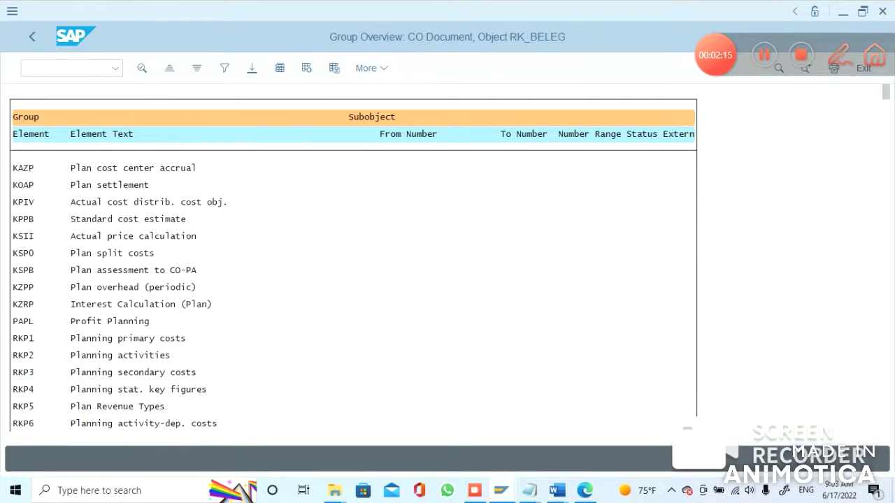
scroll(354, 294, "down", 5)
scroll(354, 294, "down", 5)
scroll(353, 294, "down", 4)
scroll(353, 293, "down", 4)
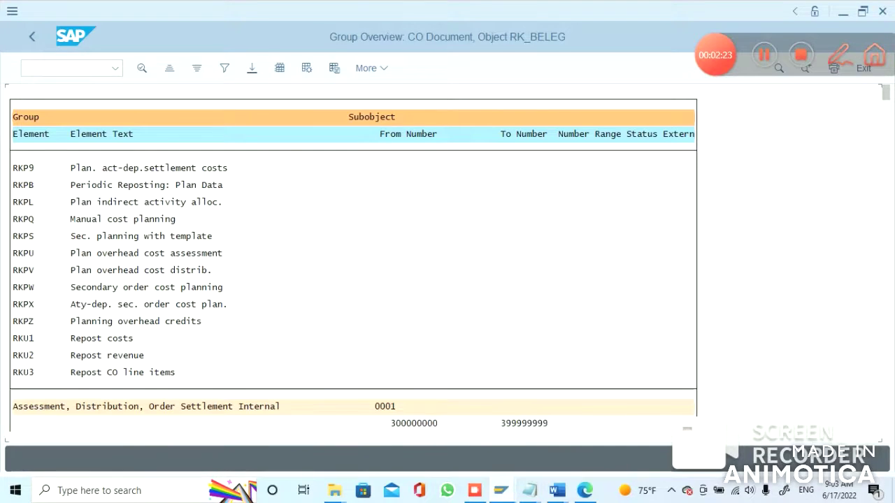
scroll(354, 293, "down", 4)
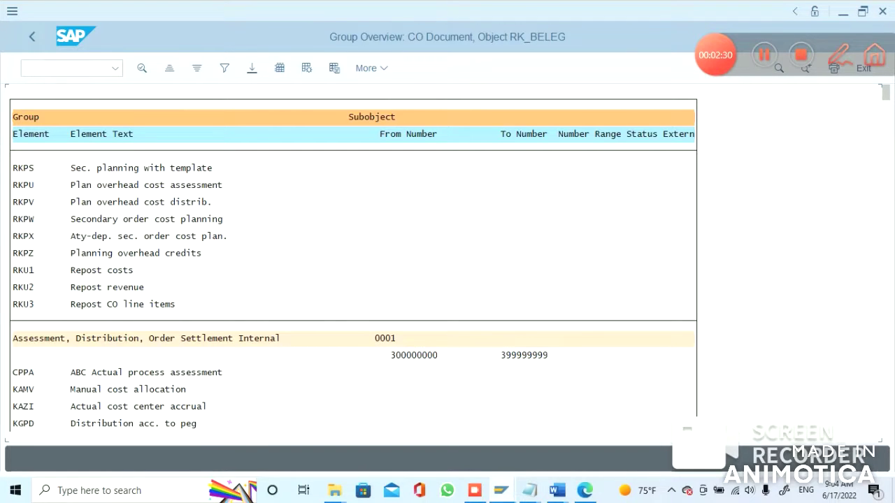
scroll(353, 280, "down", 4)
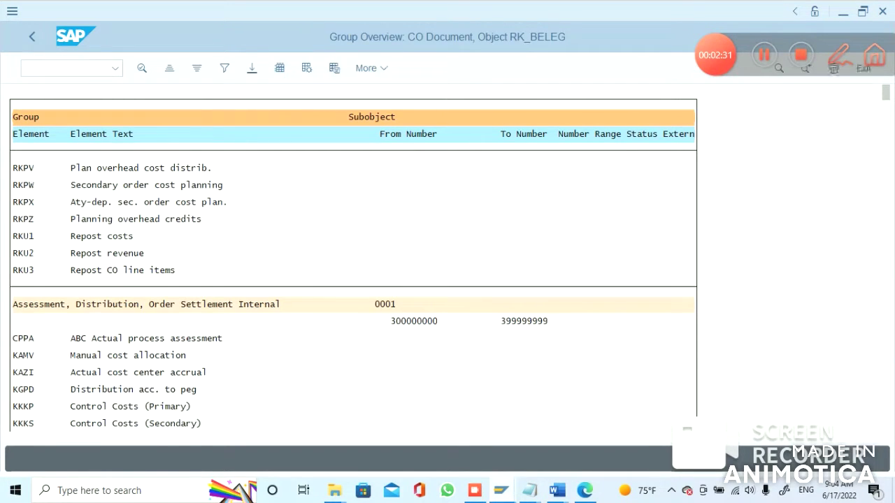
scroll(353, 280, "down", 5)
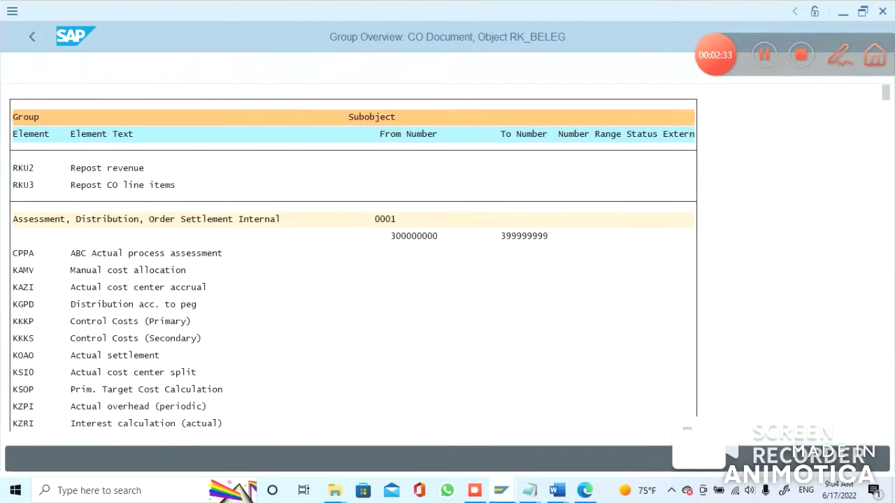
scroll(353, 293, "down", 5)
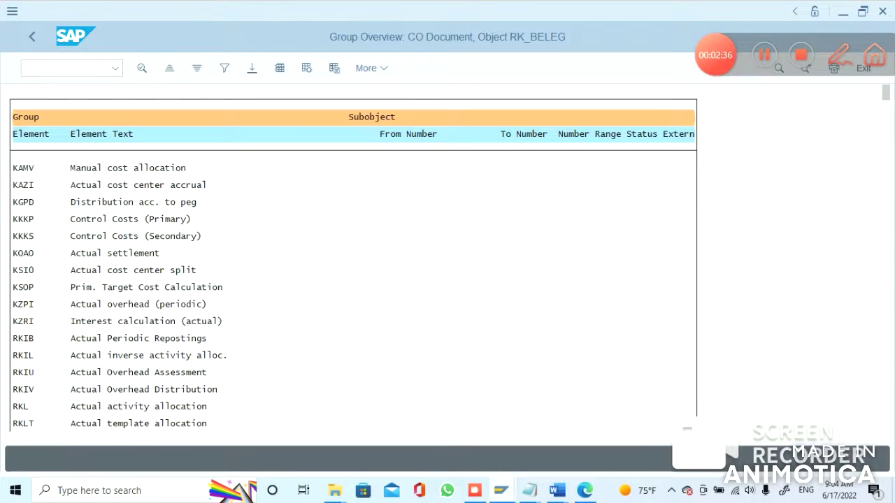
scroll(354, 286, "down", 4)
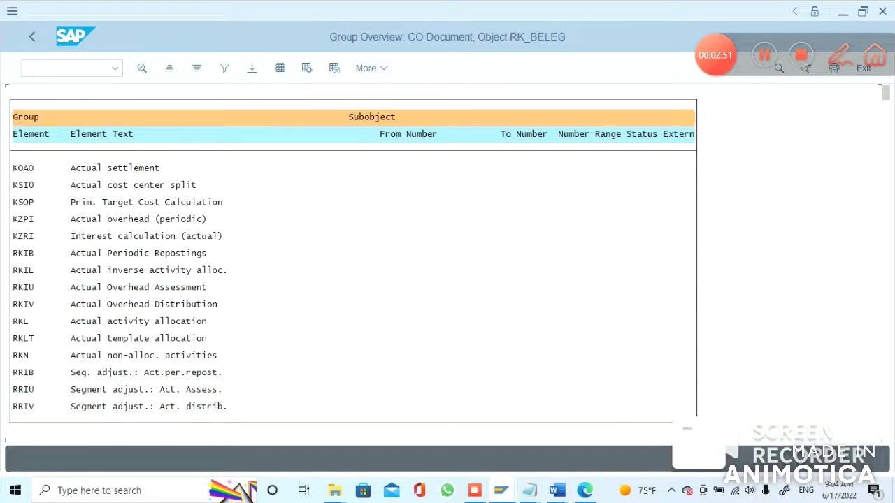
scroll(353, 293, "down", 2)
scroll(353, 293, "down", 3)
scroll(353, 294, "down", 2)
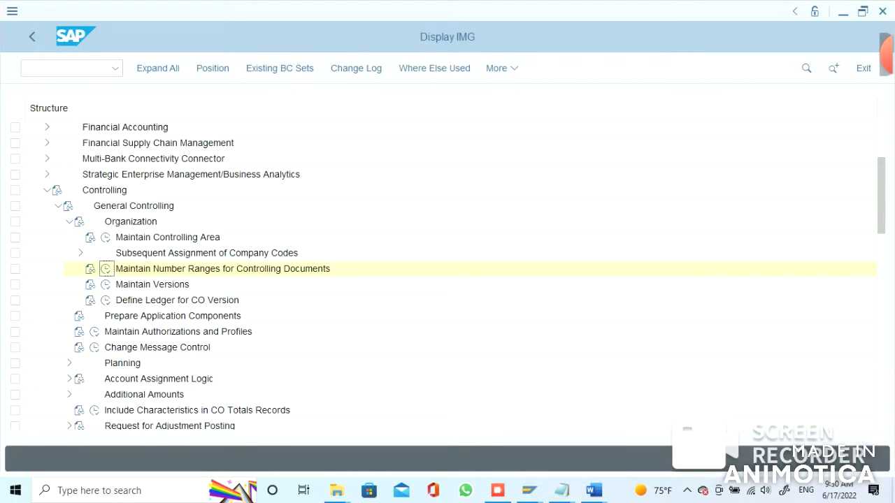
Step: Open Maintain Versions, review plan/actual version 0 in the general version overview and return to the IMG structure
left_click(152, 284)
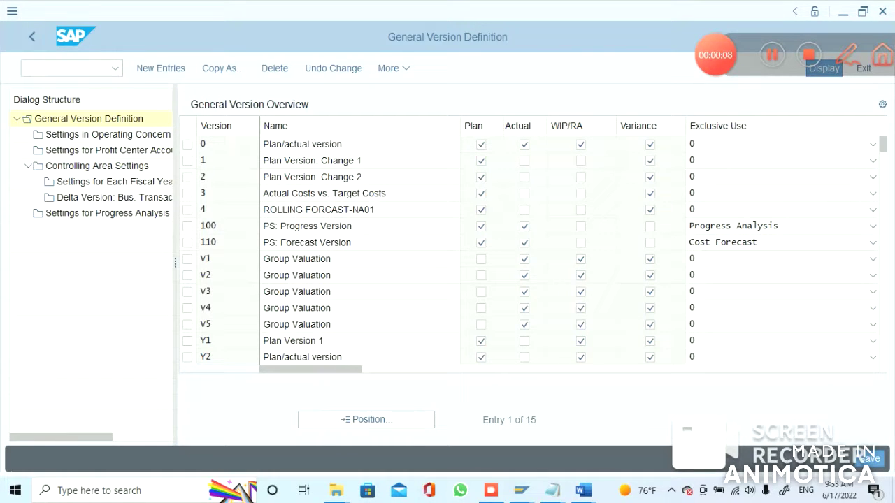
left_click(210, 144)
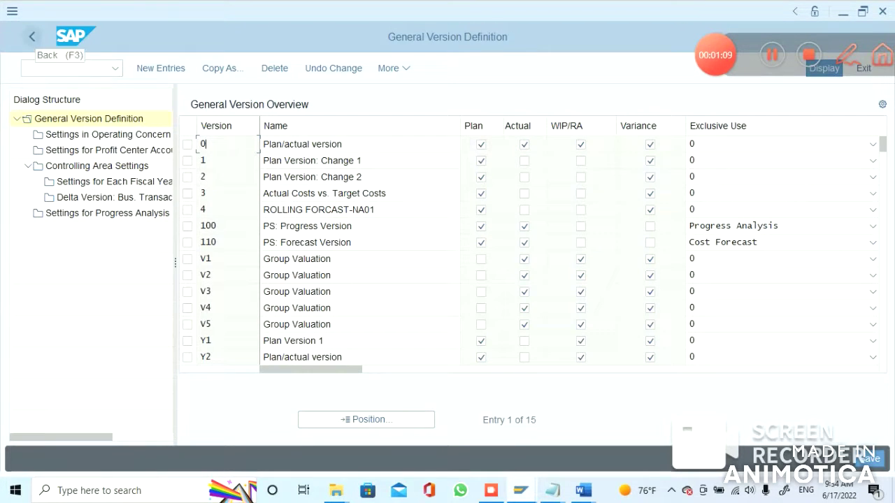
left_click(31, 36)
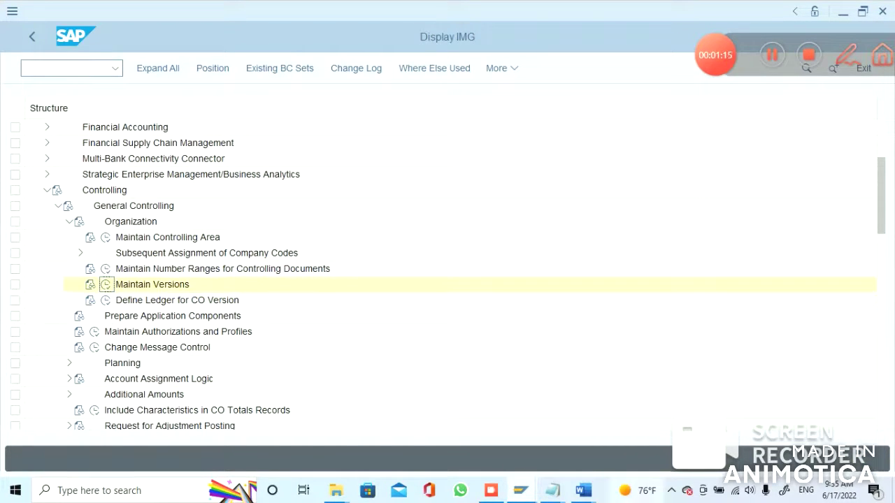
Step: Switch to the Notepad notes on controlling areas and append the line "FI - IN - india gaap, IF - IFRS" after a blank line
mouse_move(552, 490)
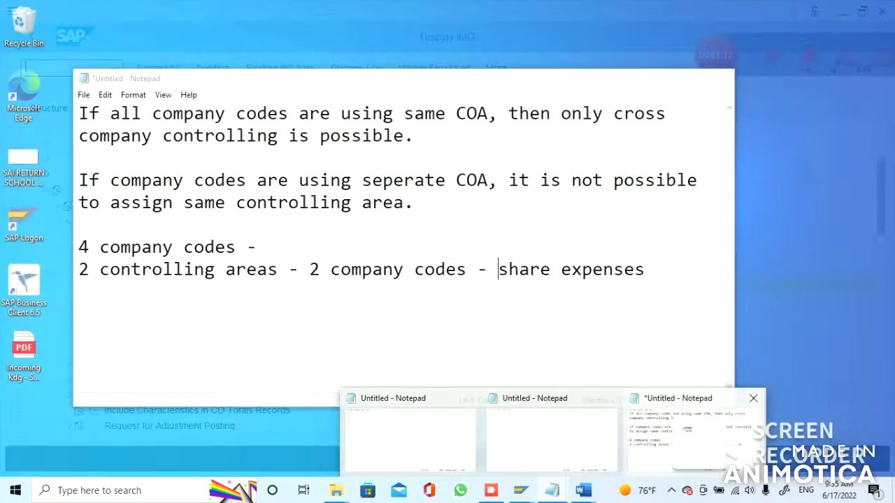
left_click(692, 434)
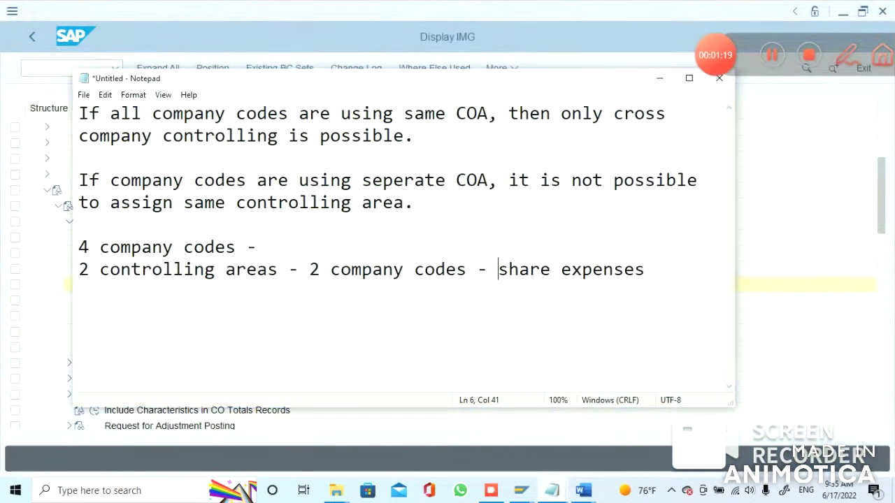
left_click(644, 269)
key("Return")
key("Return")
type("f")
key("BackSpace")
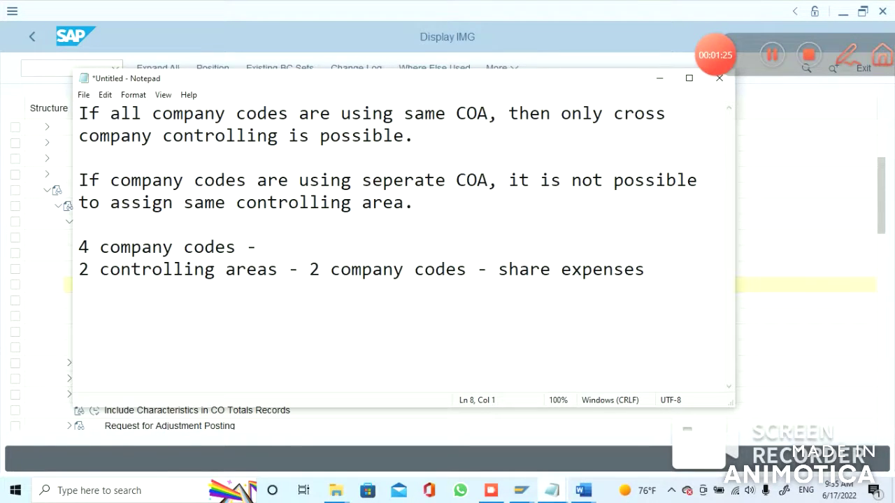
type("FI -")
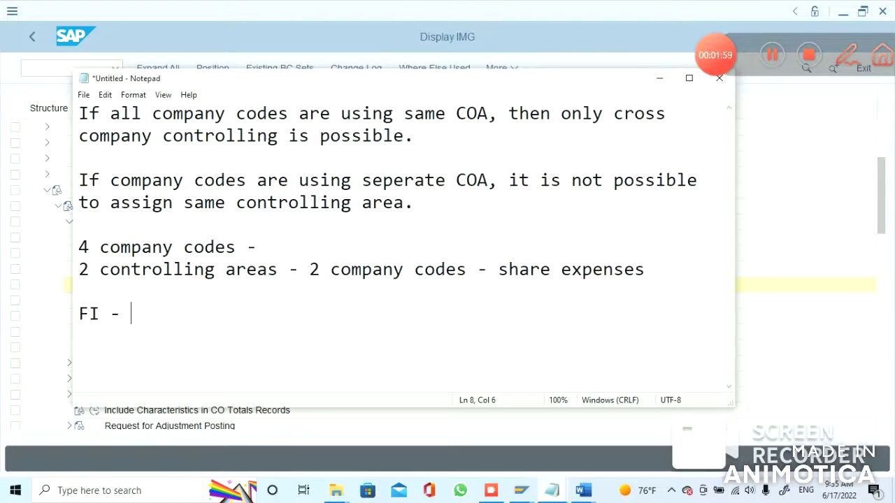
type("i")
key("BackSpace")
type("IN - ind")
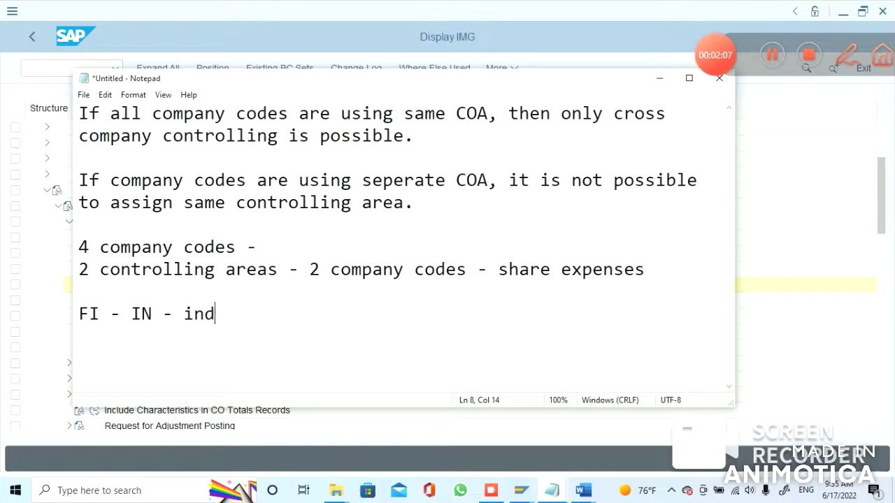
type("ia gaap, ")
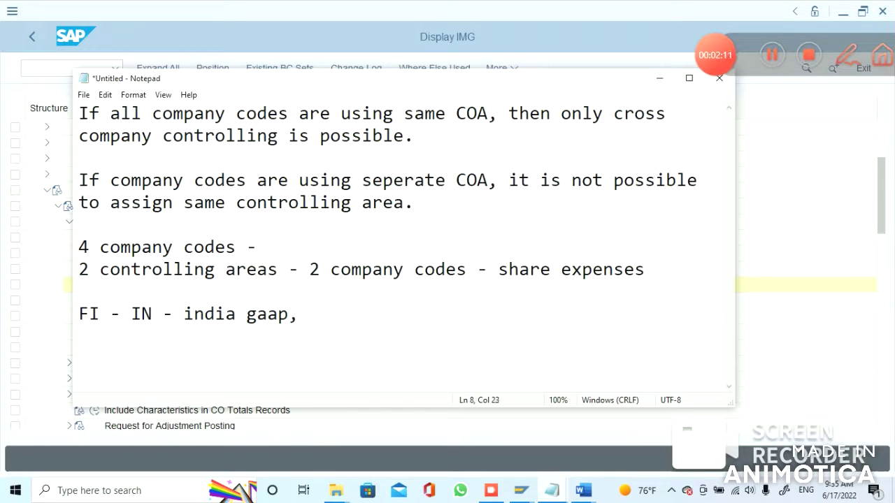
type("IF - IFRS")
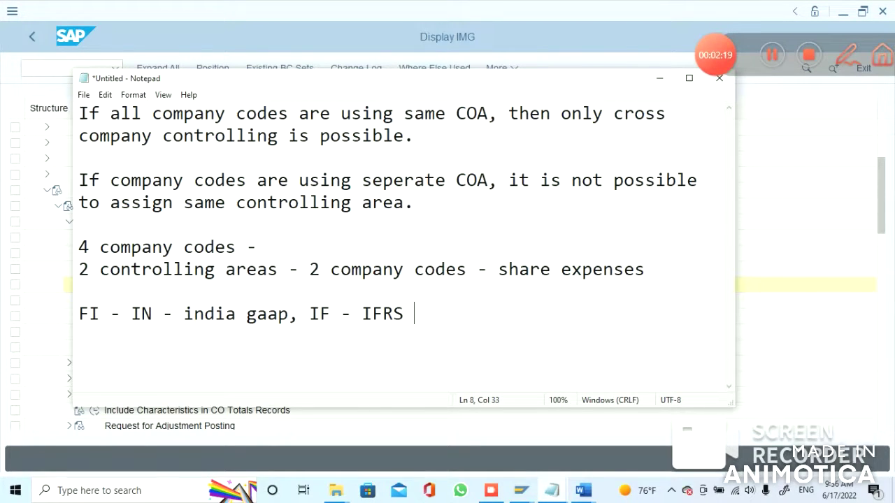
Step: Add "CO- 0, 1, 2, 3" to the end of the FI line, separated from IFRS by a wider gap
type(" c")
key("BackSpace")
type("Co")
key("BackSpace")
type("O- 0, 1,")
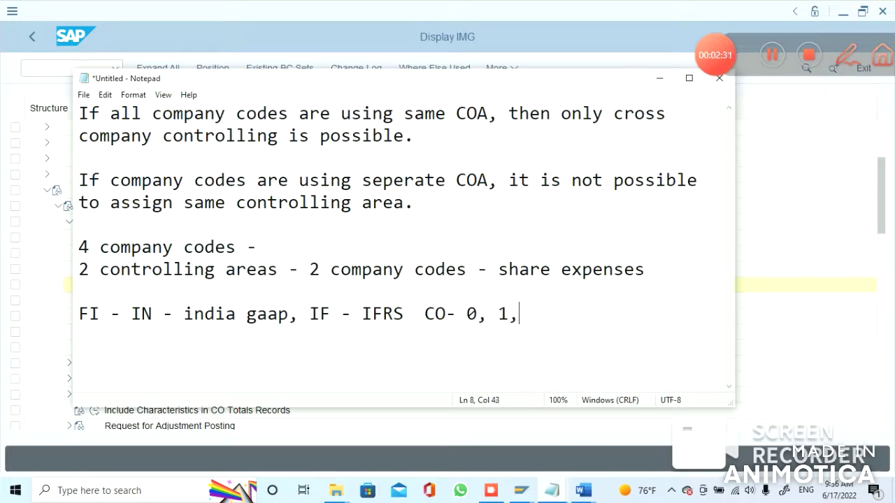
type(" 2, 3")
left_click(424, 314)
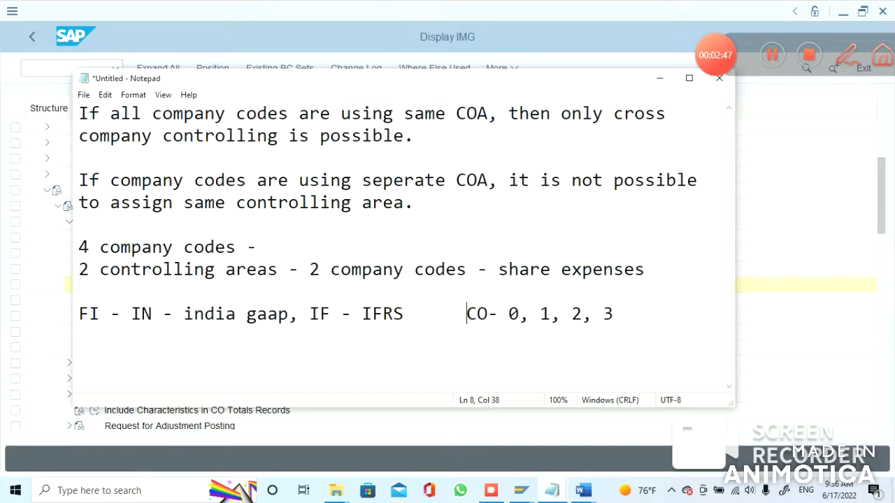
Step: Insert "- 0L" after "india gaap" in the FI line, keeping the whole note on one line
left_click(290, 313)
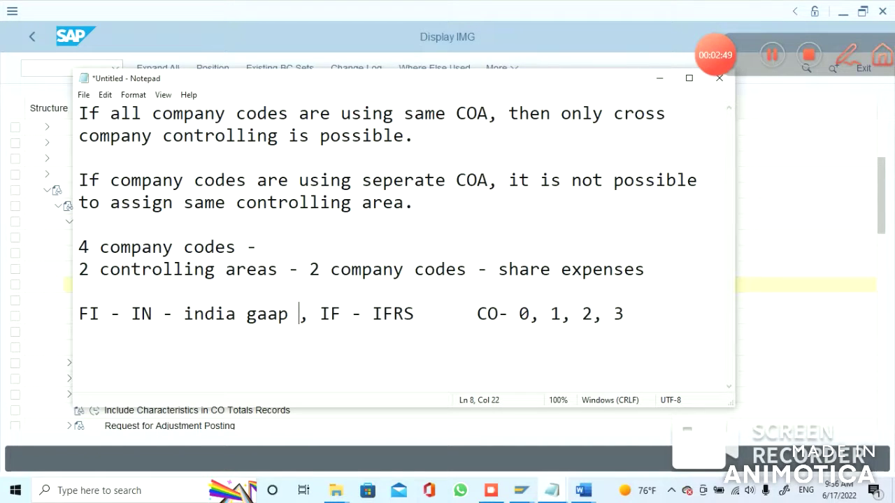
type("- 01")
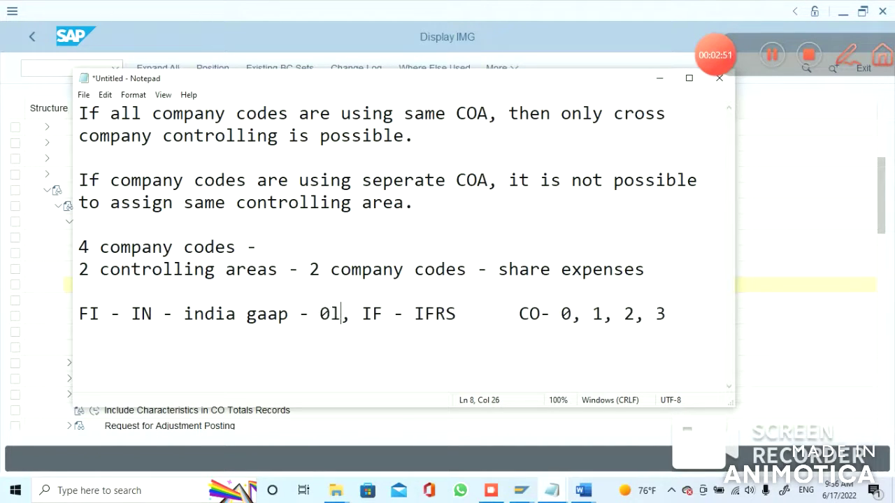
key("BackSpace")
key("Return")
type("1")
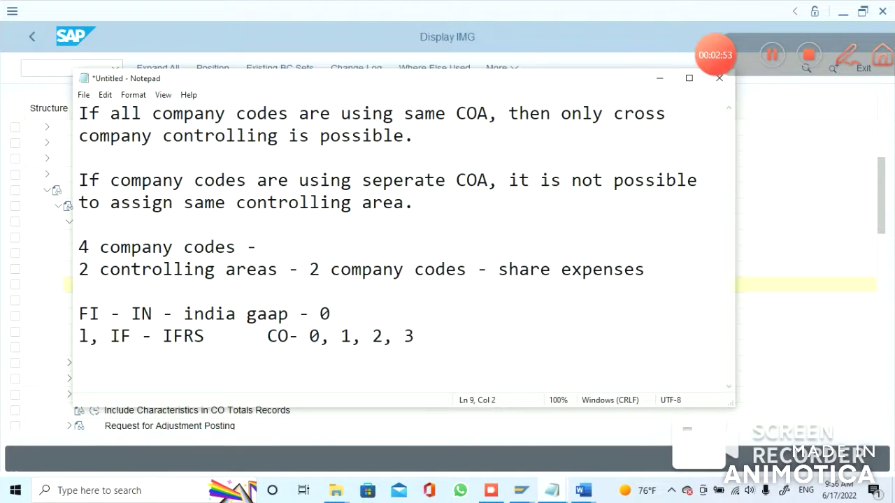
key("BackSpace")
left_click(331, 314)
type("L")
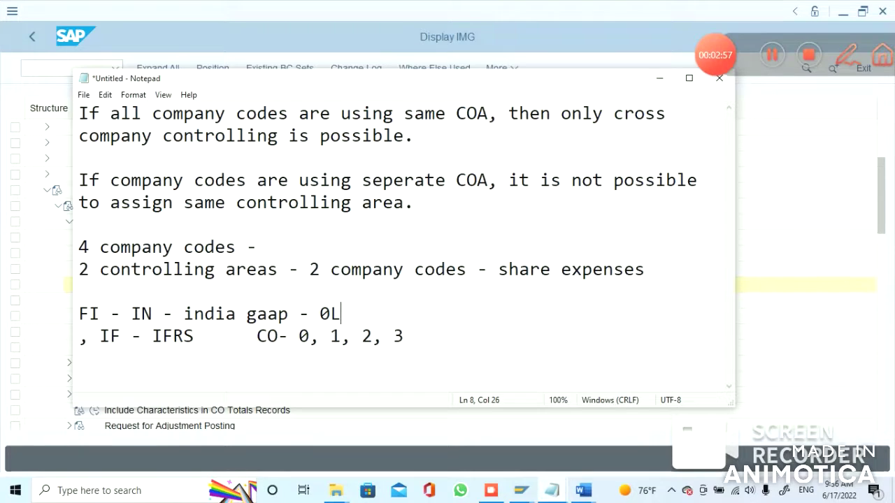
key("Delete")
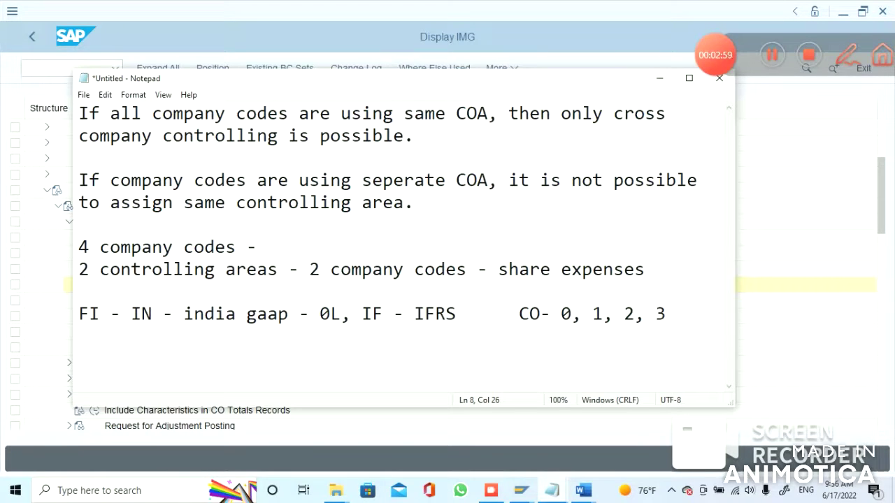
Step: Add the line "0L - 0" below the FI and CO note
left_click(80, 335)
type("0L - 0")
key("Return")
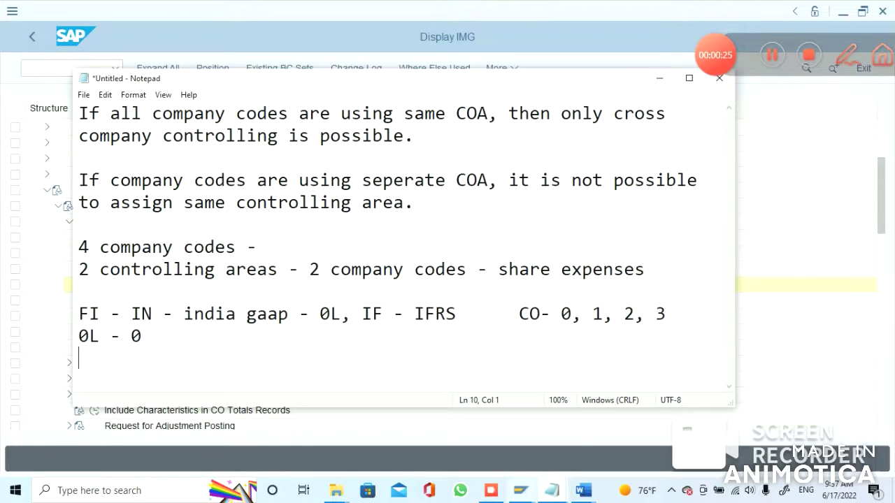
Step: Switch back to the SAP IMG window and open Define Ledger for CO Version
mouse_move(521, 490)
left_click(565, 426)
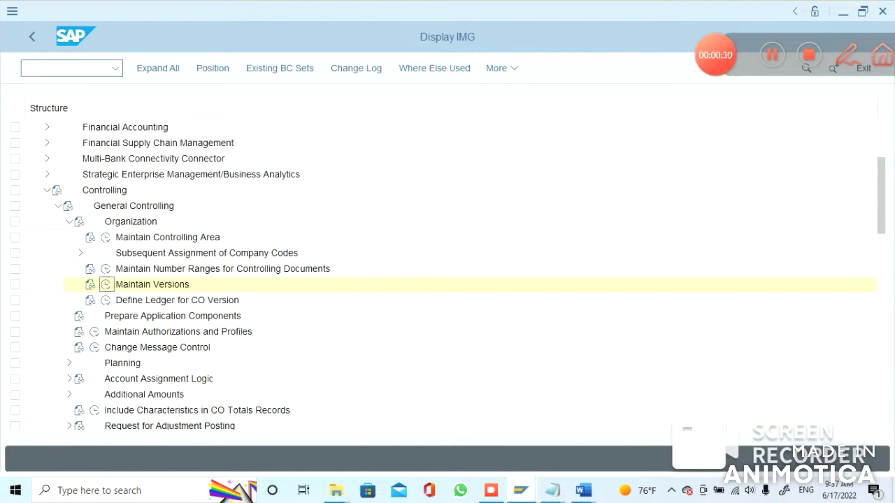
left_click(105, 300)
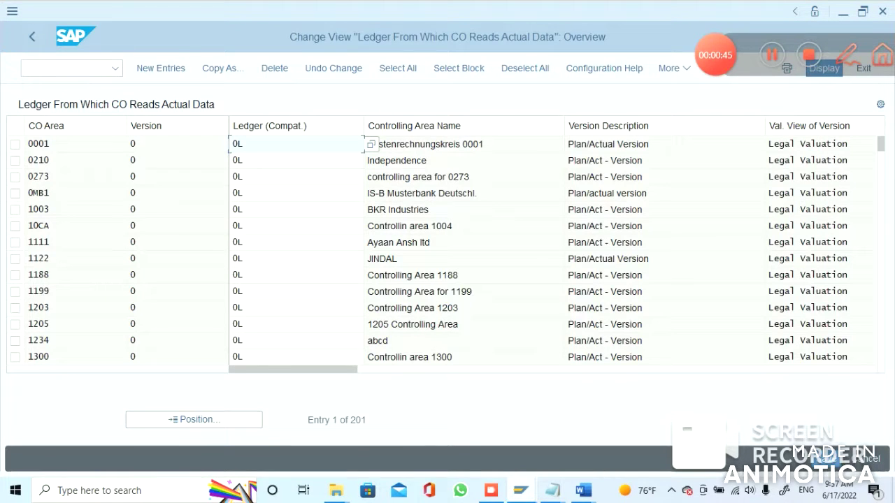
Step: Create a new entry for controlling area MCRS with version 0 and ledger 0L
left_click(161, 68)
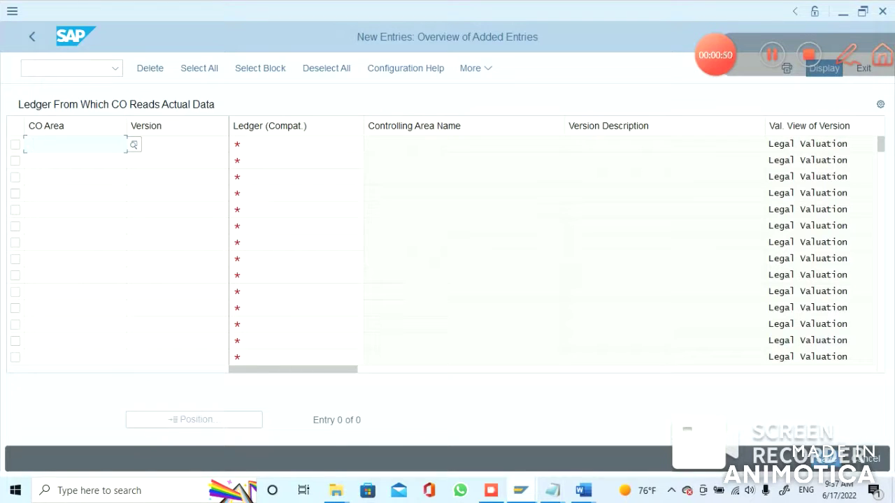
type("mcrs")
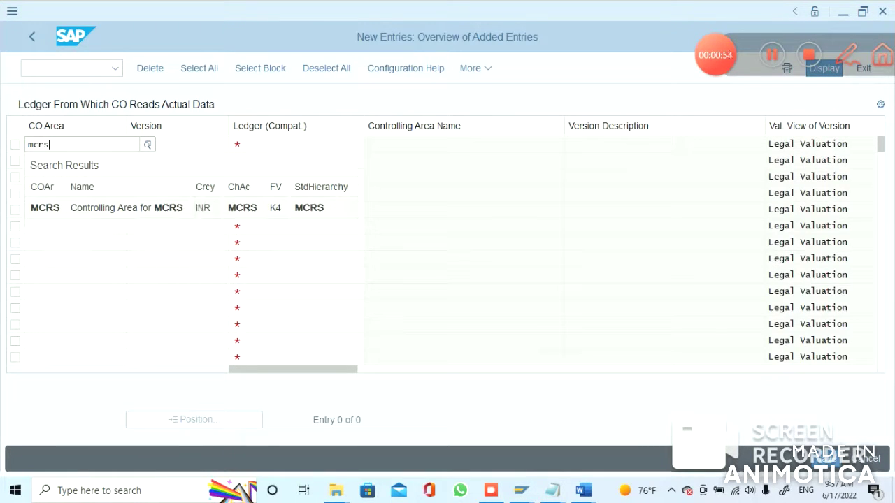
left_click(105, 207)
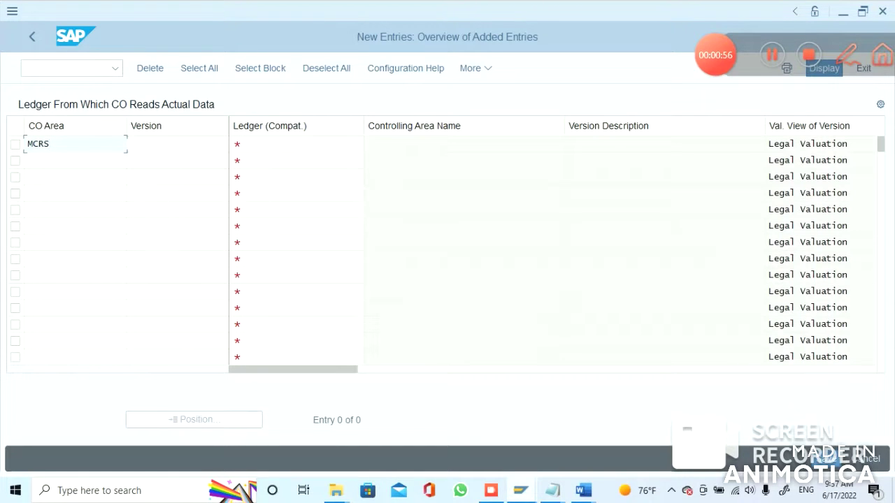
left_click(175, 144)
type("0")
key("Tab")
type("0L")
key("BackSpace")
type("L")
Step: Save the new ledger entry, accepting the message list and the customizing request
key("Return")
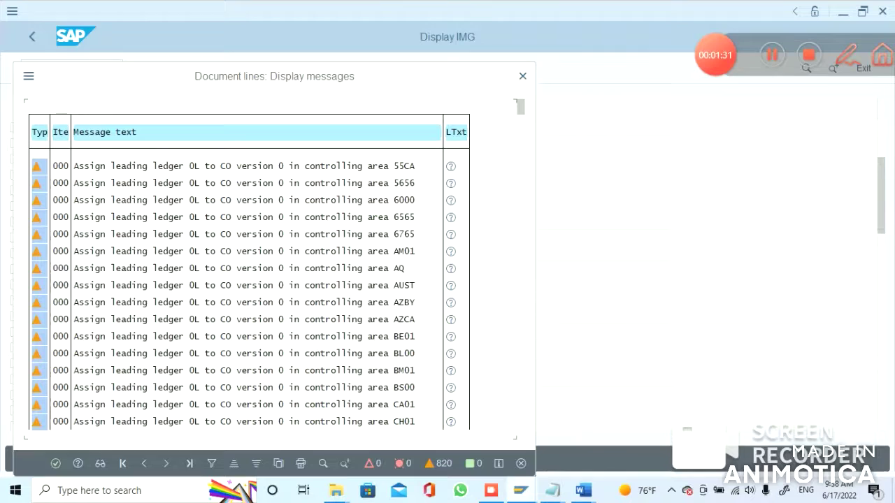
key("Return")
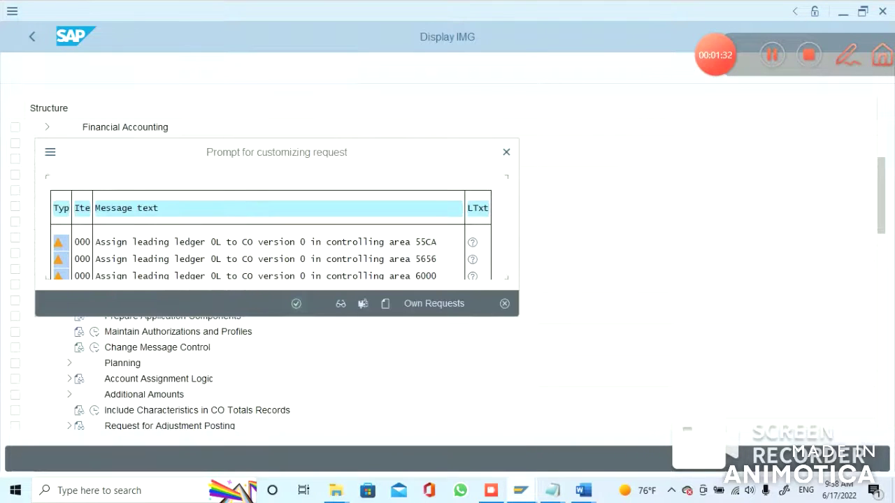
key("Return")
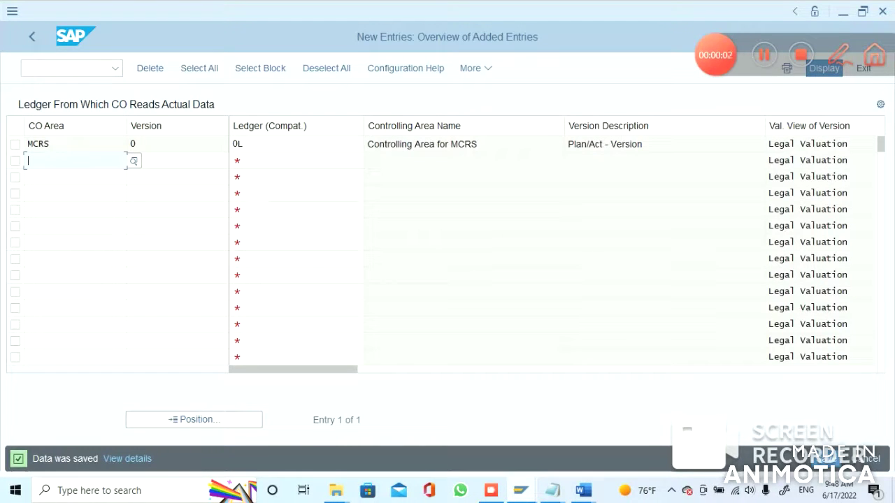
Step: Delete the MCRS ledger entry, save the deletion and return to the IMG structure
left_click(39, 144)
left_click(149, 67)
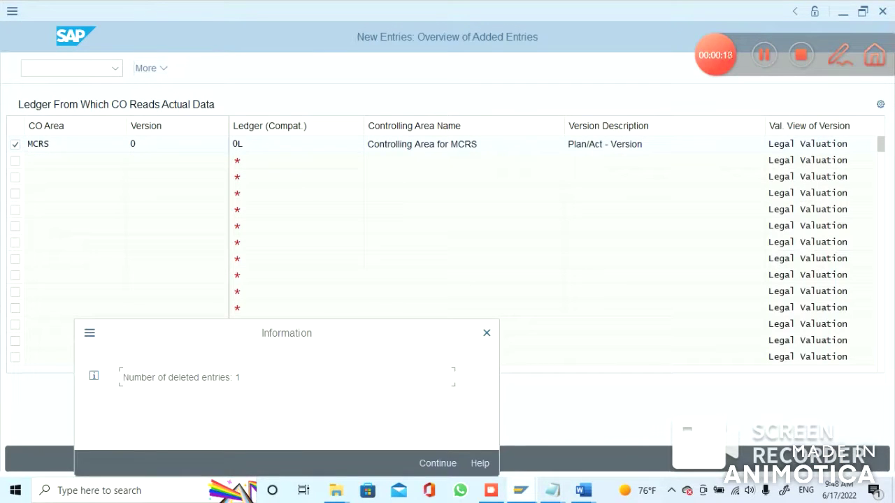
left_click(438, 463)
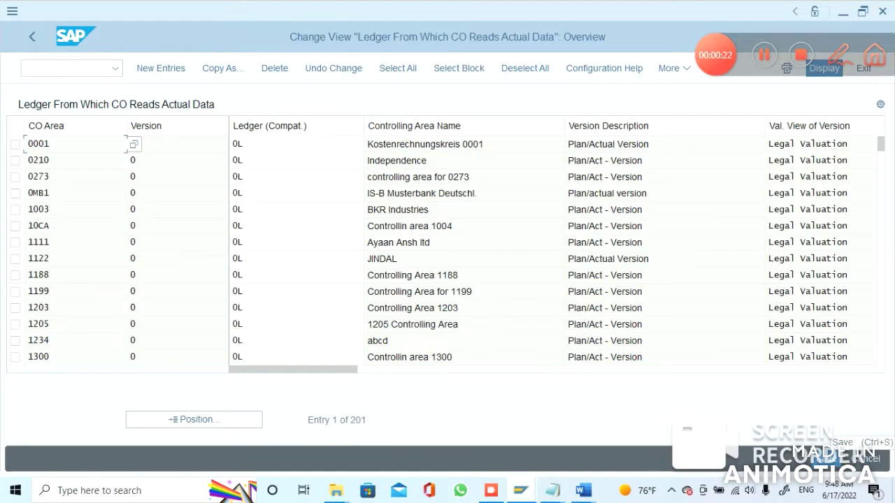
key("ctrl+s")
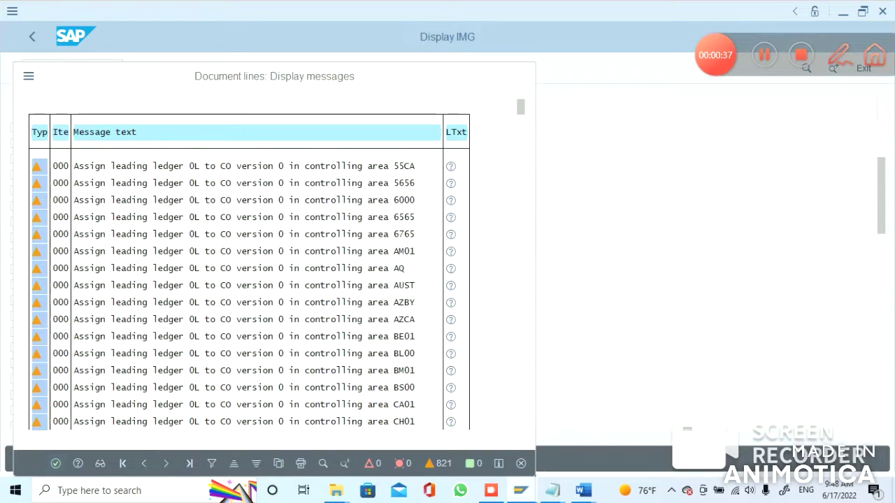
key("Return")
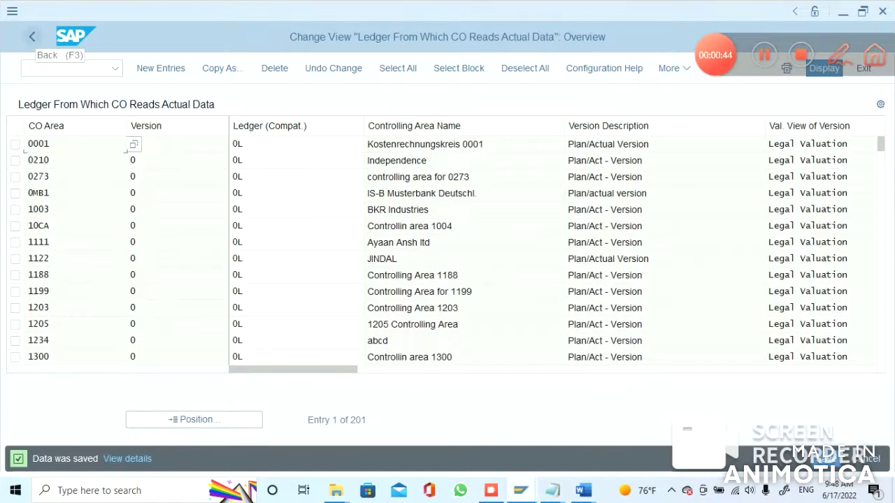
left_click(32, 36)
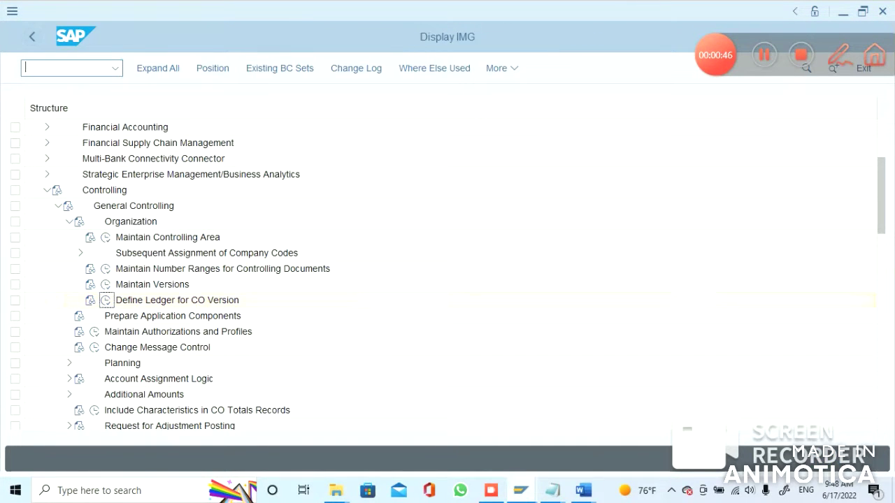
Step: Open Maintain Versions, widen the dialog structure and try to open Settings for Each Fiscal Year
left_click(105, 284)
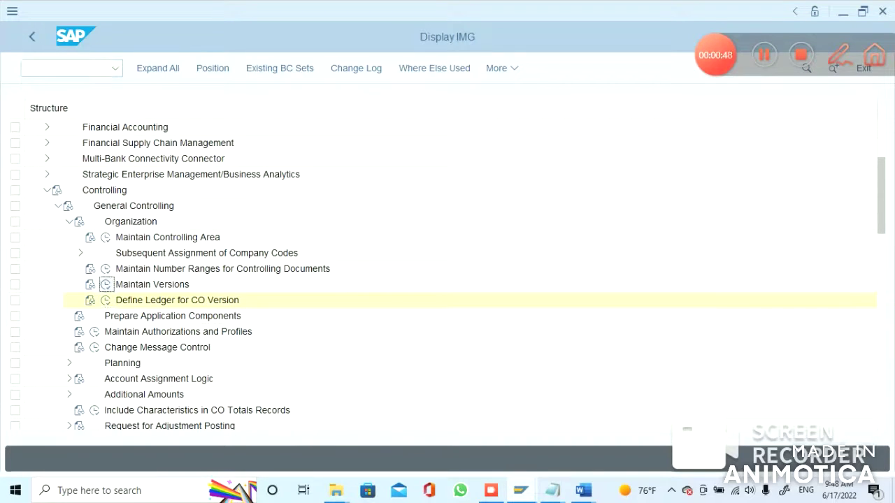
double_click(152, 285)
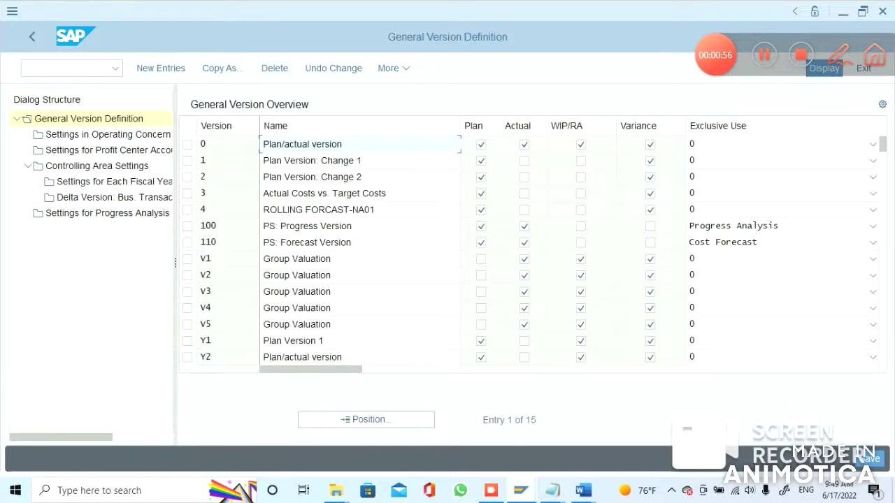
left_click_drag(211, 262, 250, 262)
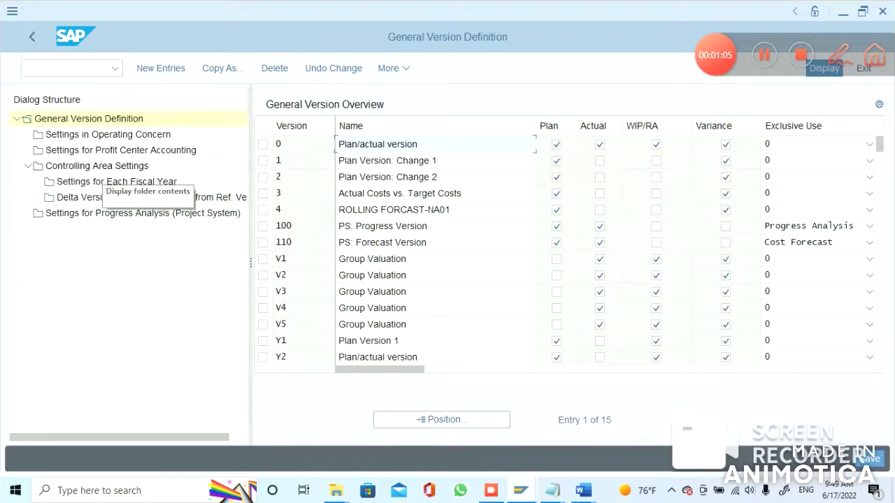
double_click(105, 181)
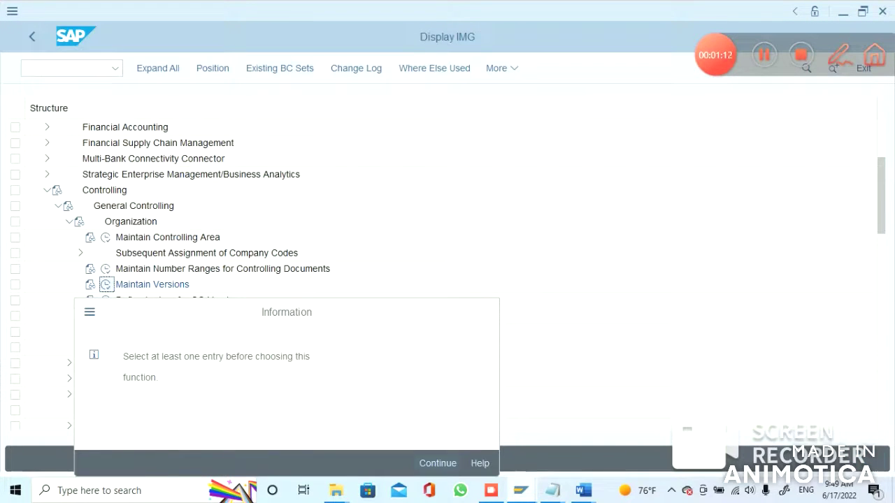
left_click(437, 463)
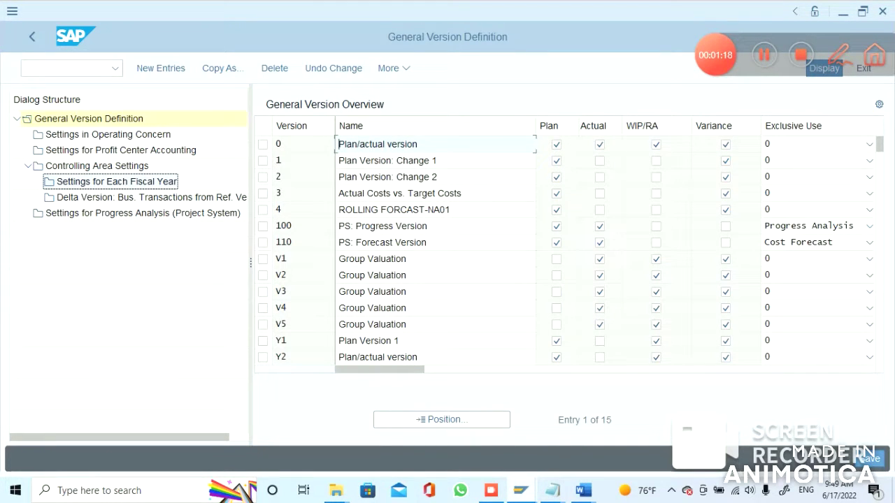
Step: Select version 0, review its Settings for Each Fiscal Year in controlling area MCRS, and go back
key("ctrl+s")
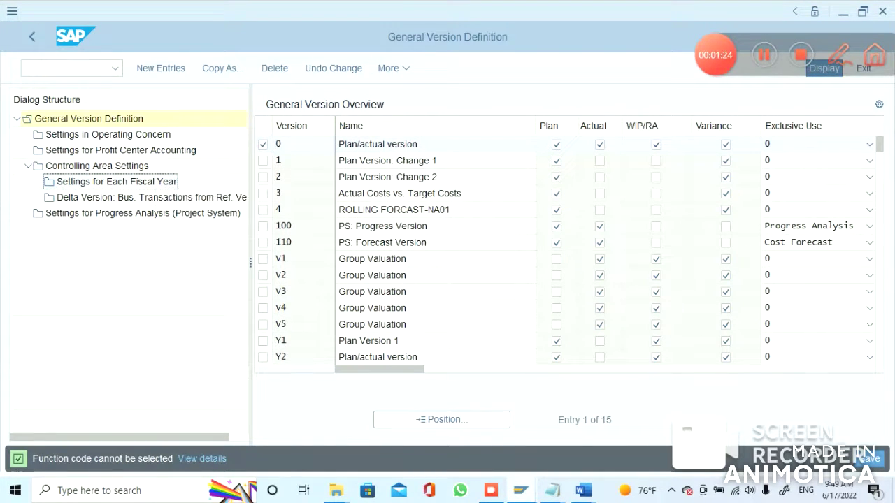
key("F3")
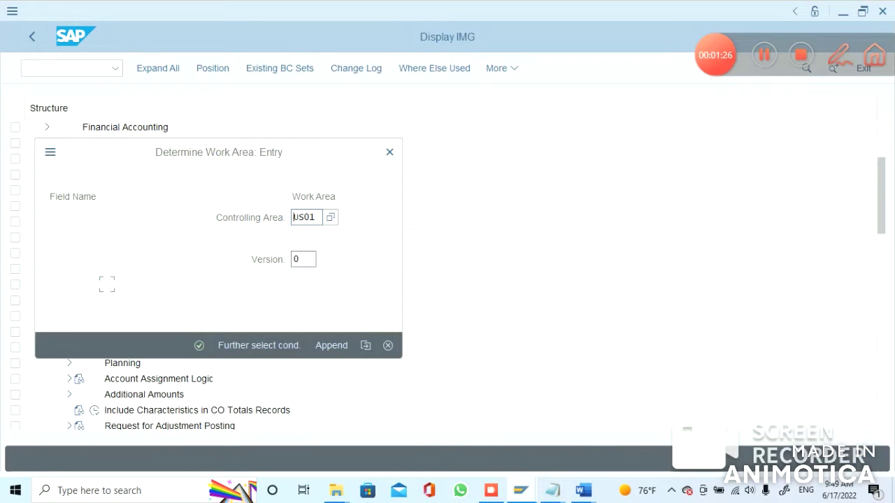
key("Delete")
key("Delete")
key("Delete")
key("Delete")
type("mcrs")
key("Return")
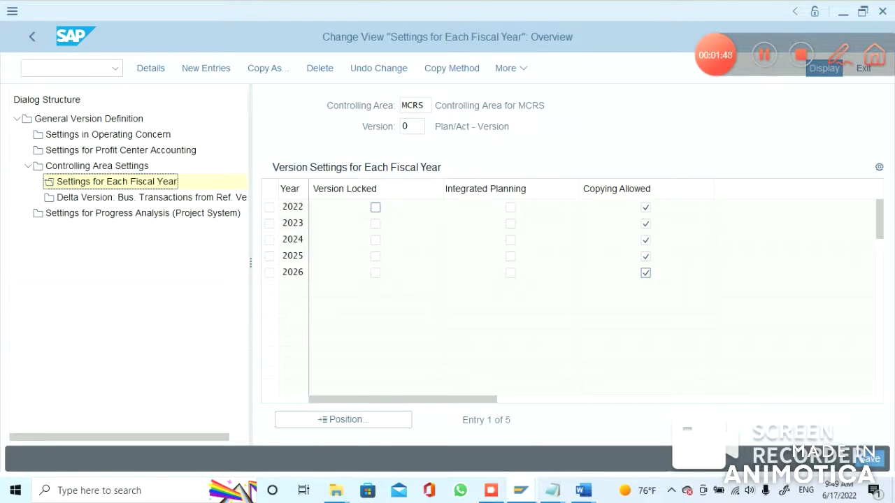
left_click(375, 207)
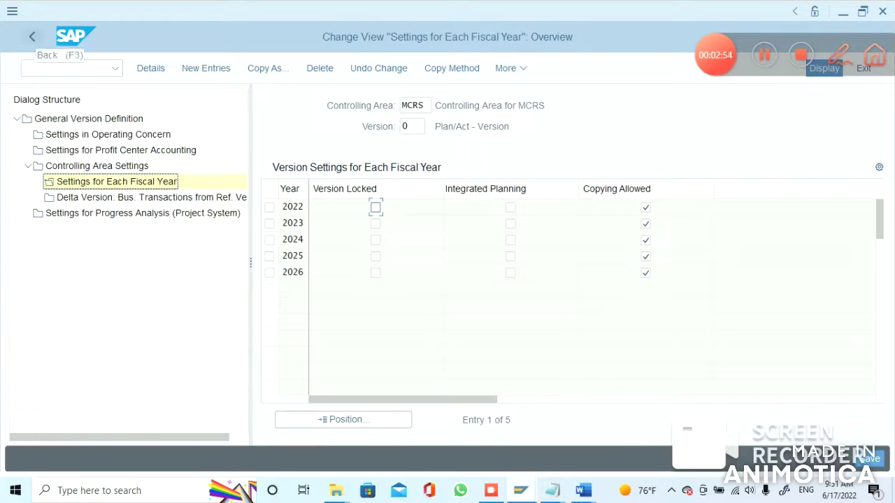
left_click(31, 36)
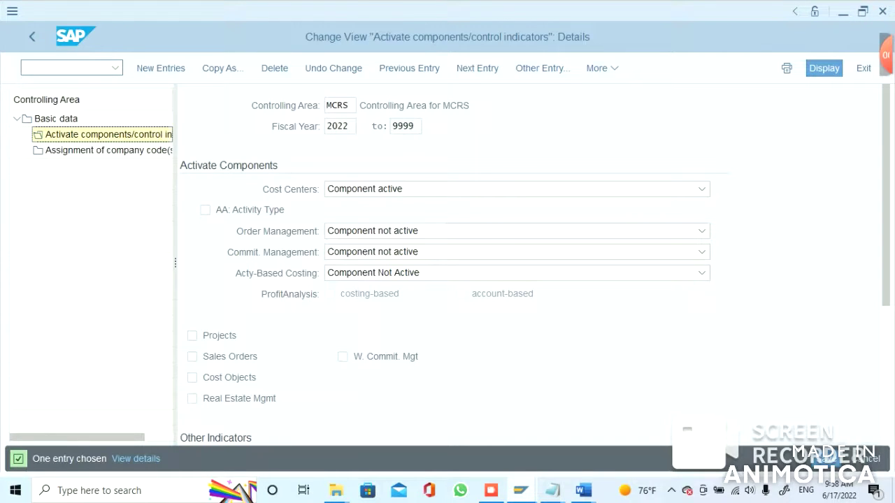
Step: Leave the controlling area details with the command /nspro and display the SAP Reference IMG
type("/nspro")
key("Return")
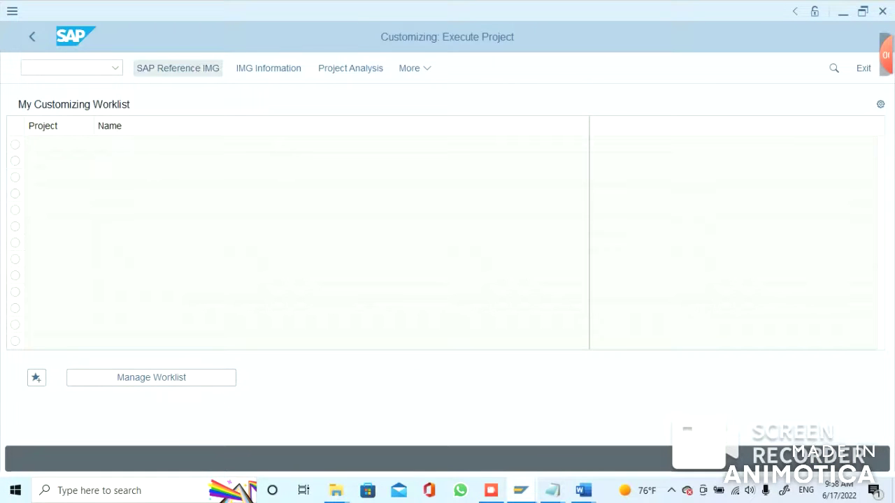
key("F5")
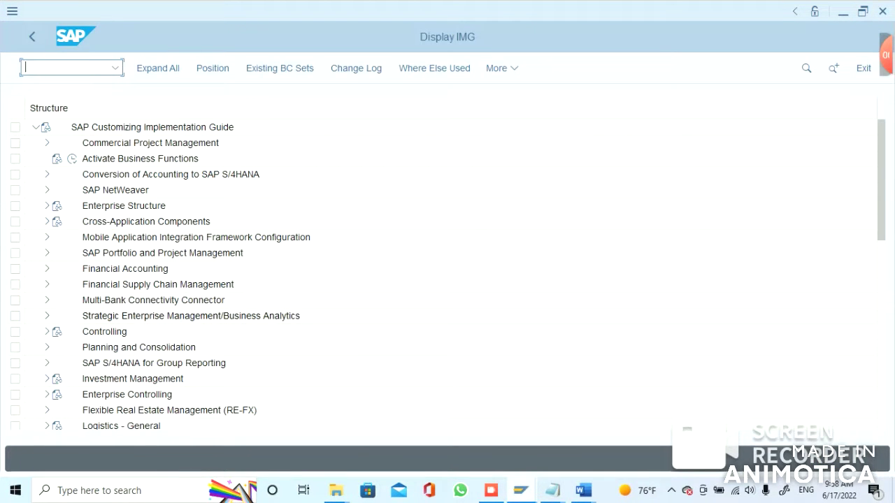
Step: Open Maintain Controlling Area Settings under Controlling, Profit Center Accounting, Basic Settings, Controlling Area Settings
left_click(46, 332)
left_click(25, 68)
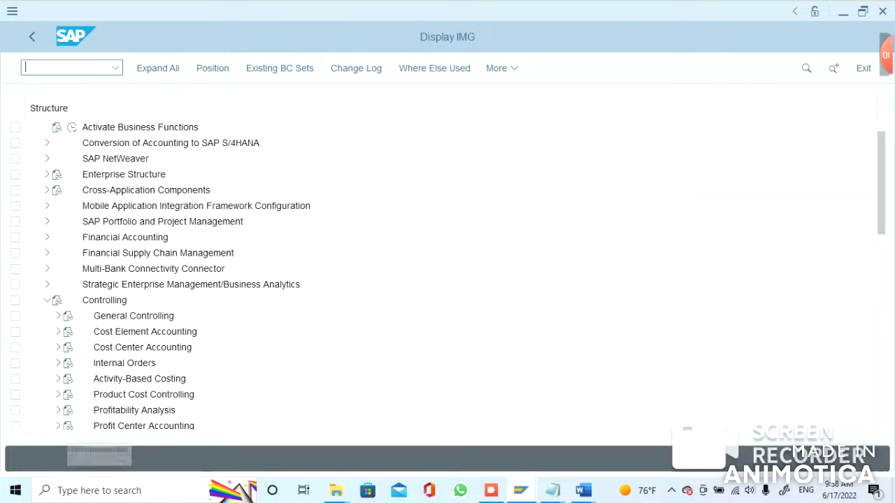
scroll(448, 276, "down", 1)
left_click(58, 394)
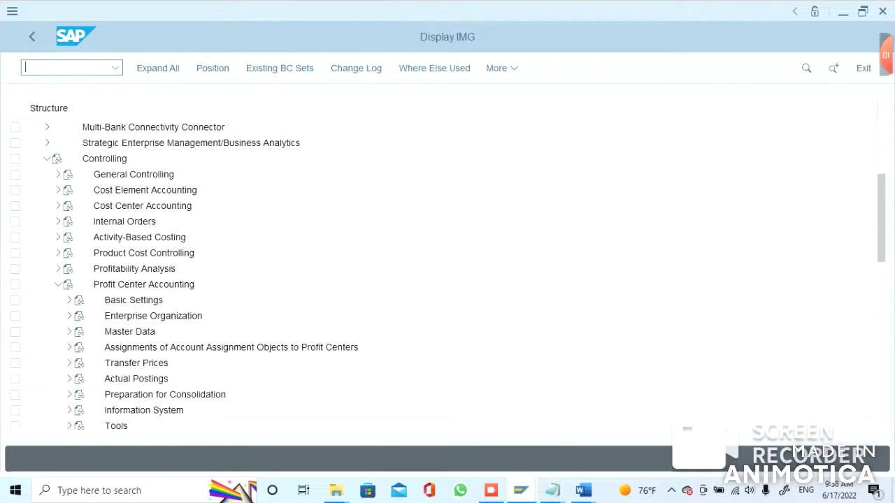
left_click(69, 300)
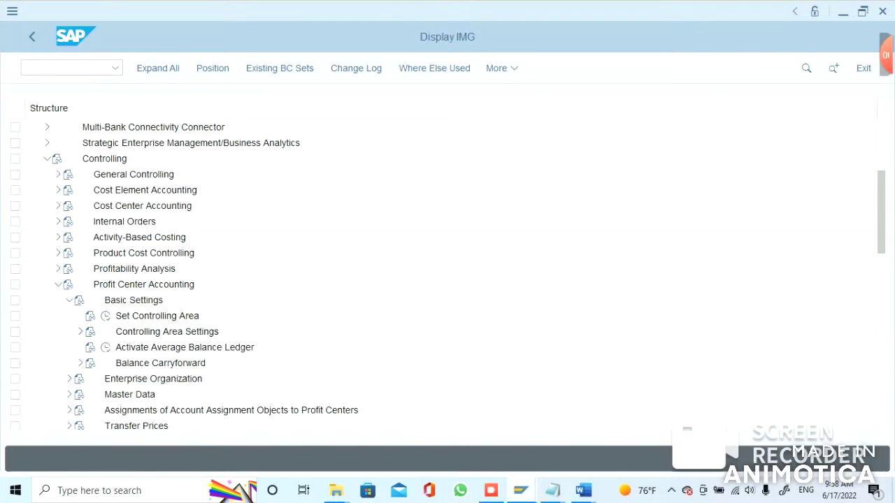
left_click(80, 331)
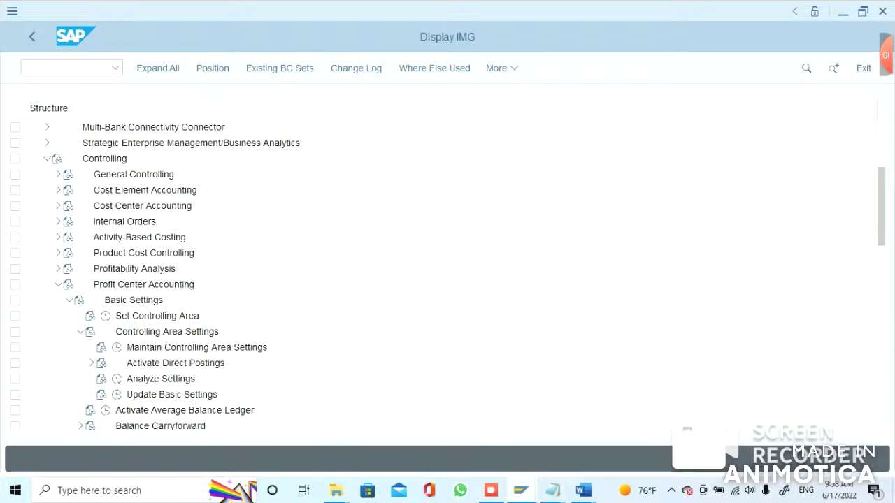
left_click(117, 347)
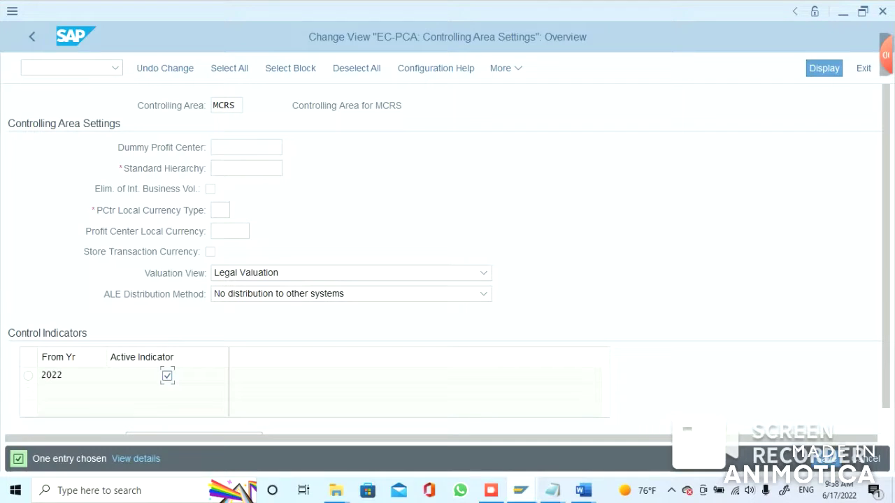
Step: Set the standard hierarchy to MCRS and the profit center local currency type to 20, Controlling area currency
left_click(246, 167)
type("m")
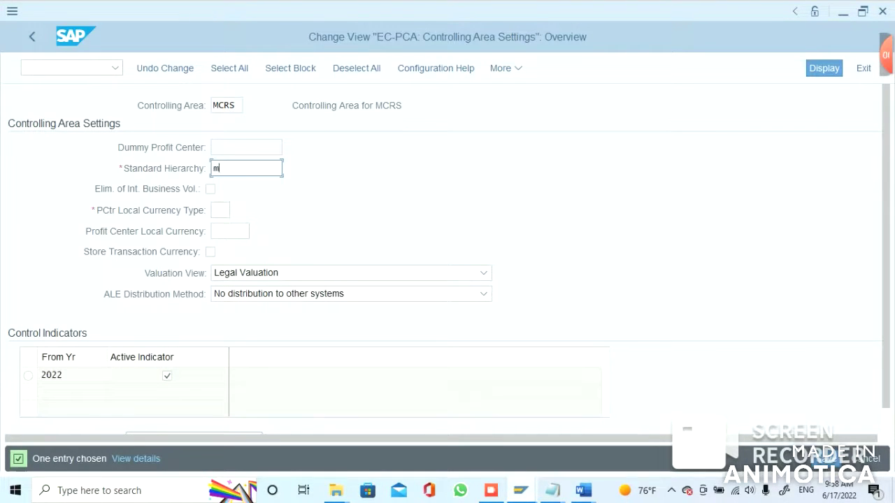
key("BackSpace")
type("MCRS")
left_click(219, 210)
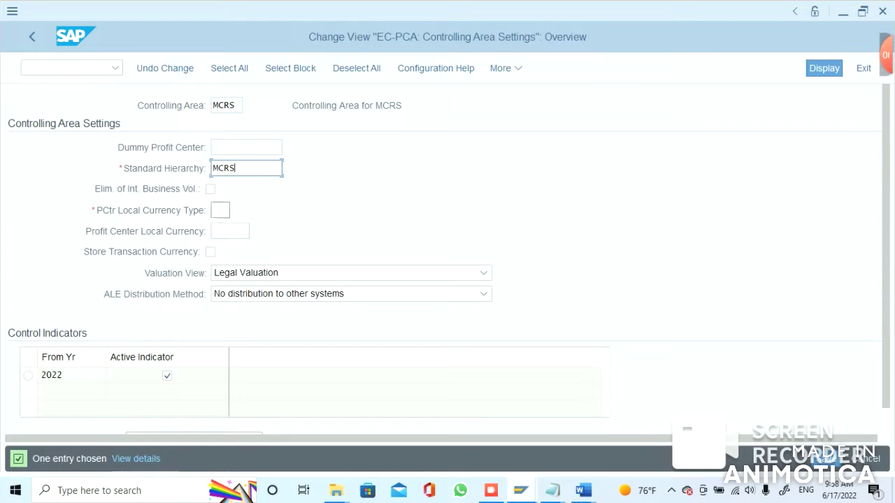
left_click(237, 210)
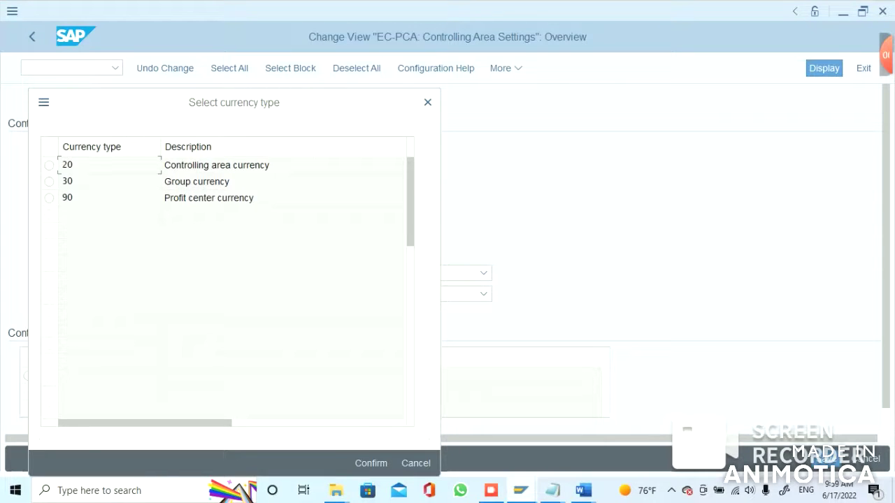
left_click(49, 165)
left_click(371, 463)
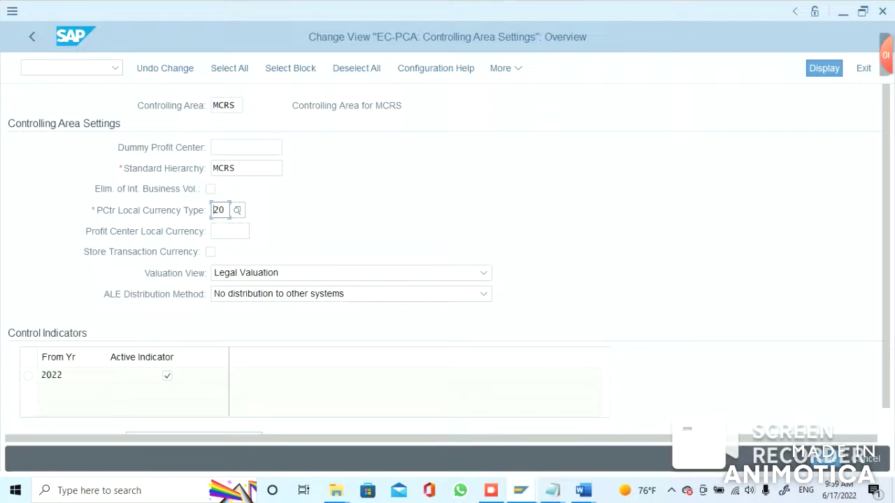
Step: Leave the dummy profit center blank, save the profit center settings of MCRS and return to the IMG structure
left_click(237, 147)
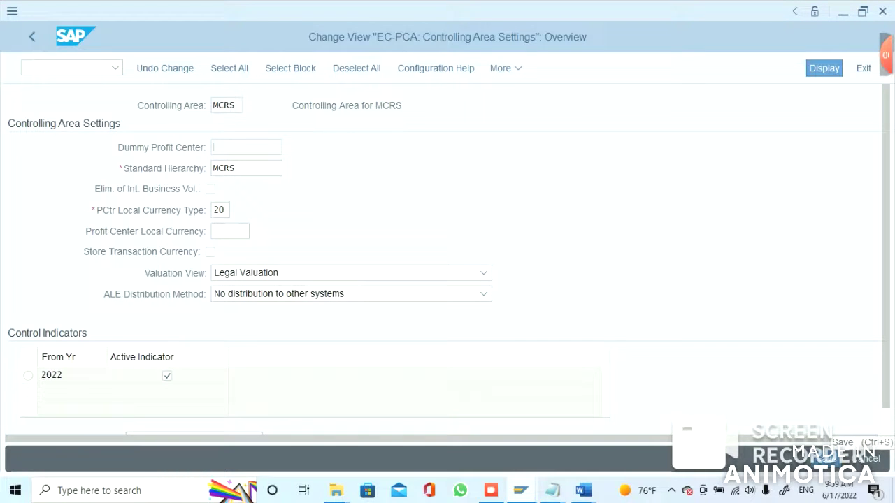
key("ctrl+s")
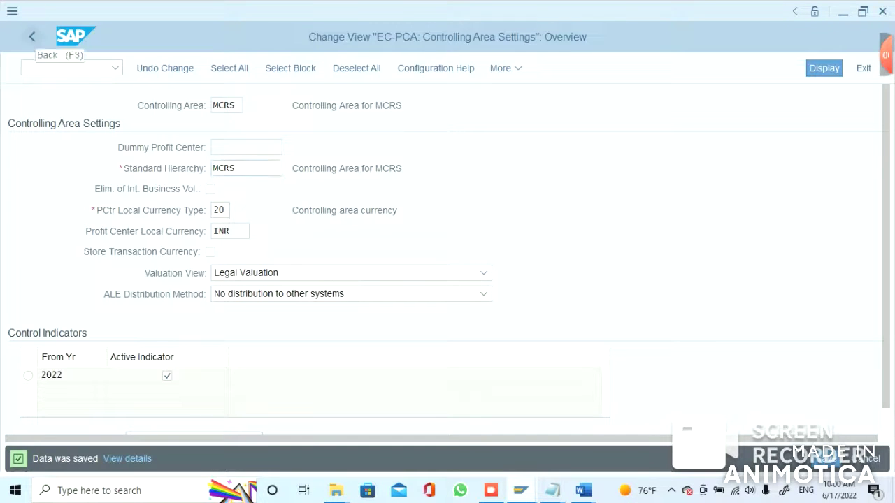
left_click(32, 37)
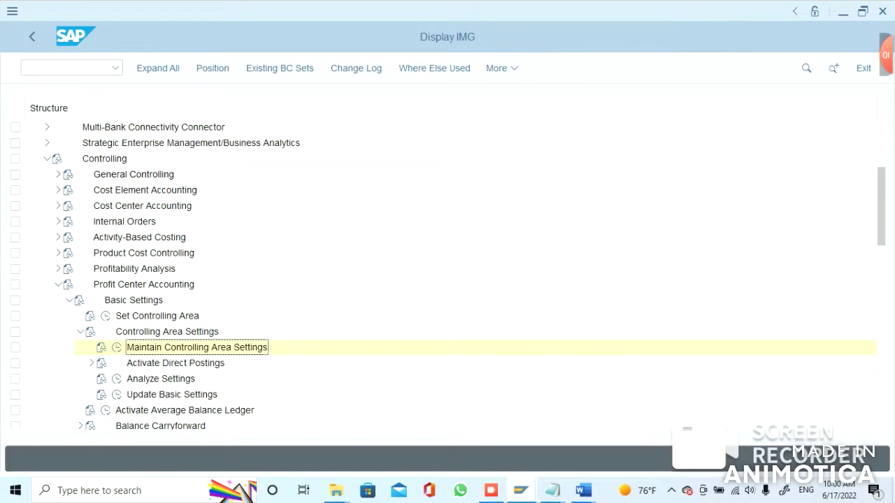
Step: Open Edit Constant for Nonassigned Processes under Financial Accounting, General Ledger Accounting, Business Transactions, Document Splitting
left_click(47, 159)
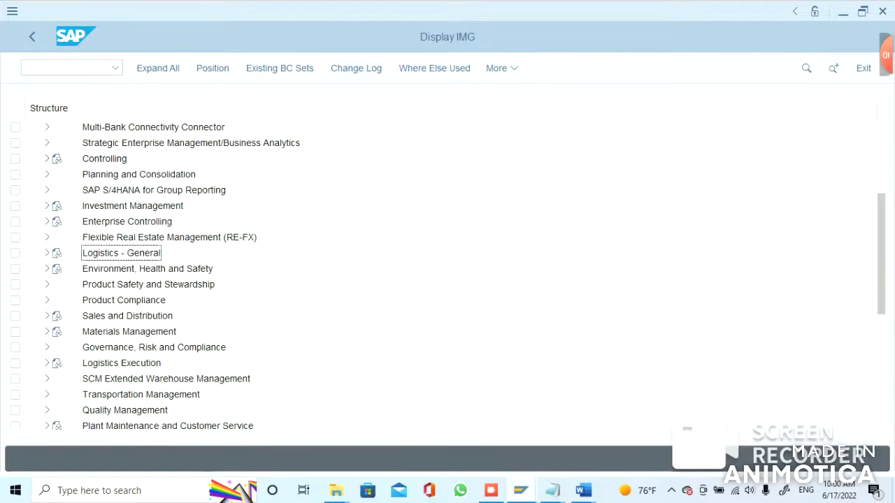
scroll(447, 277, "up", 4)
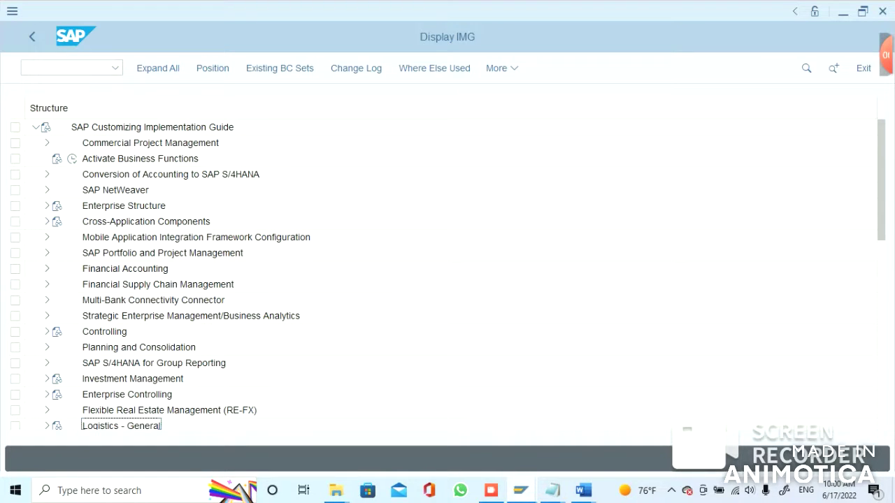
left_click(47, 269)
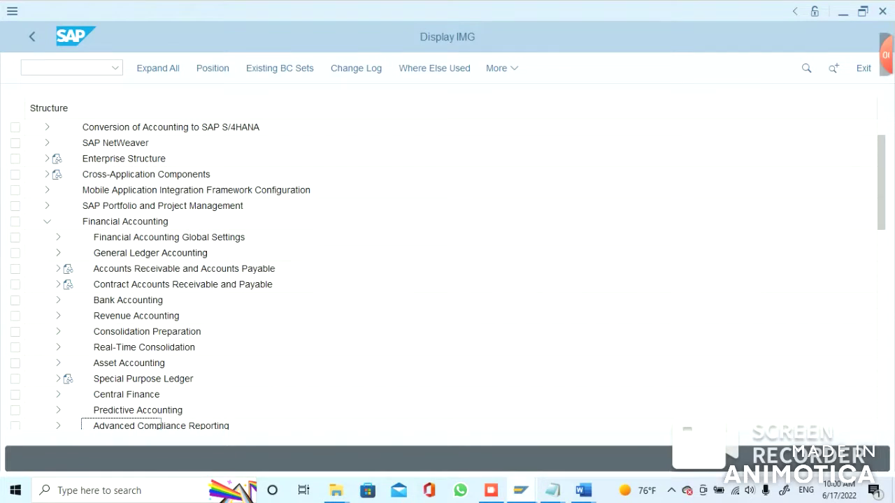
left_click(58, 237)
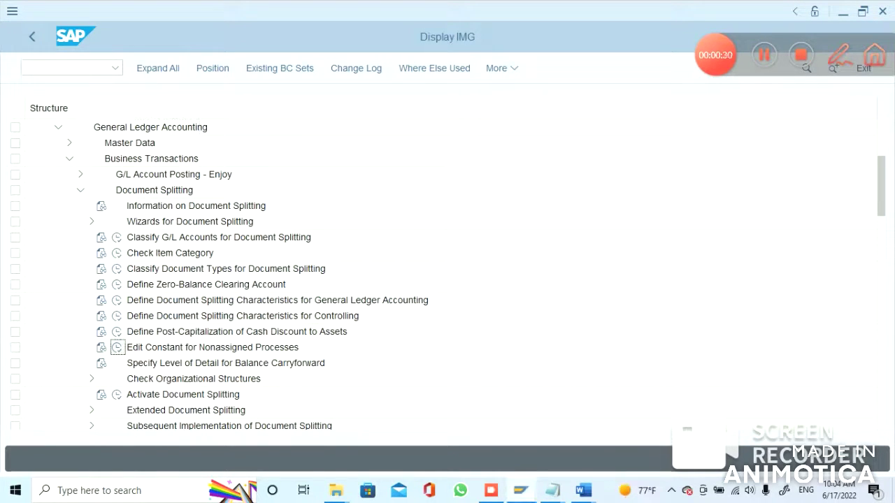
left_click(117, 347)
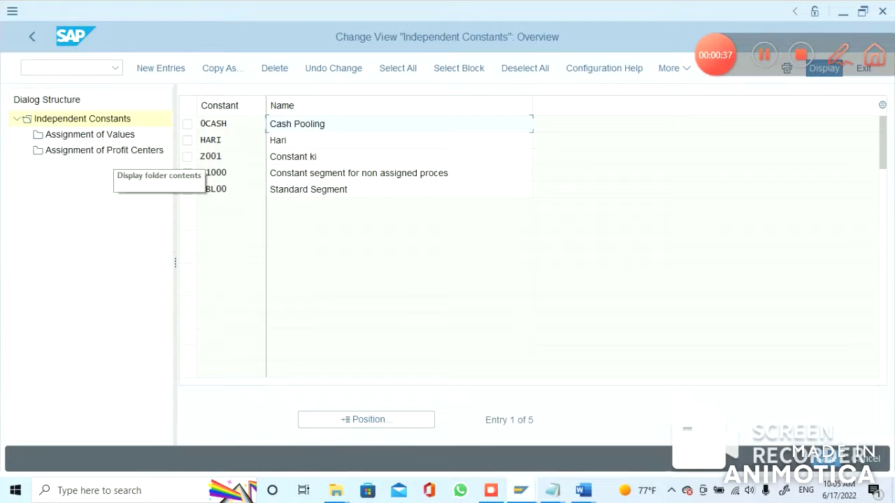
Step: Select the constant 0CASH, Cash Pooling, and display its profit center assignments, checking the default profit center of CO area 8888
left_click(104, 149)
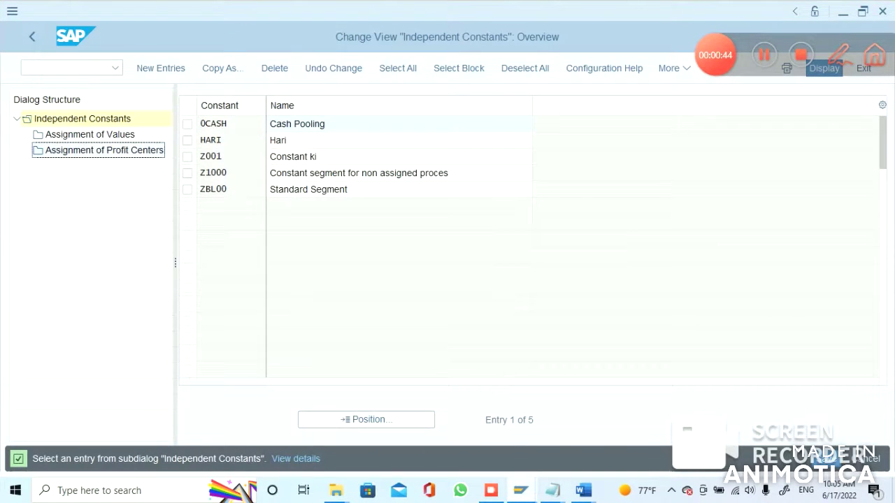
double_click(209, 123)
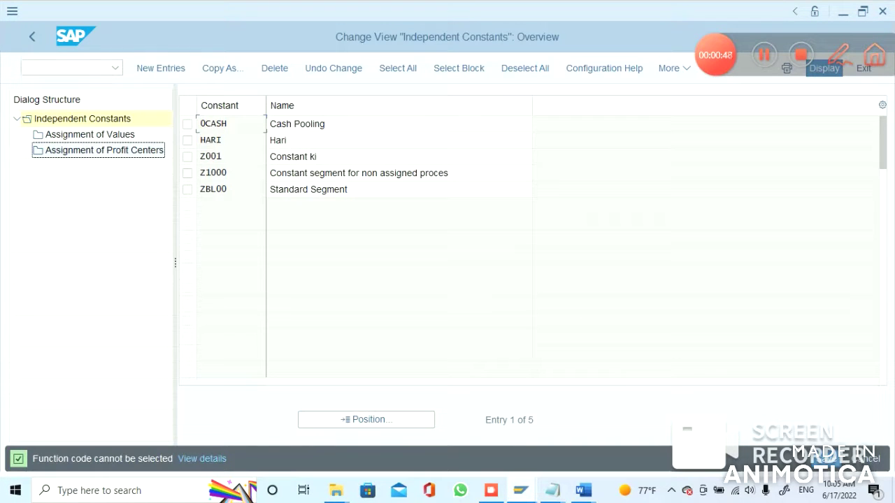
left_click(210, 140)
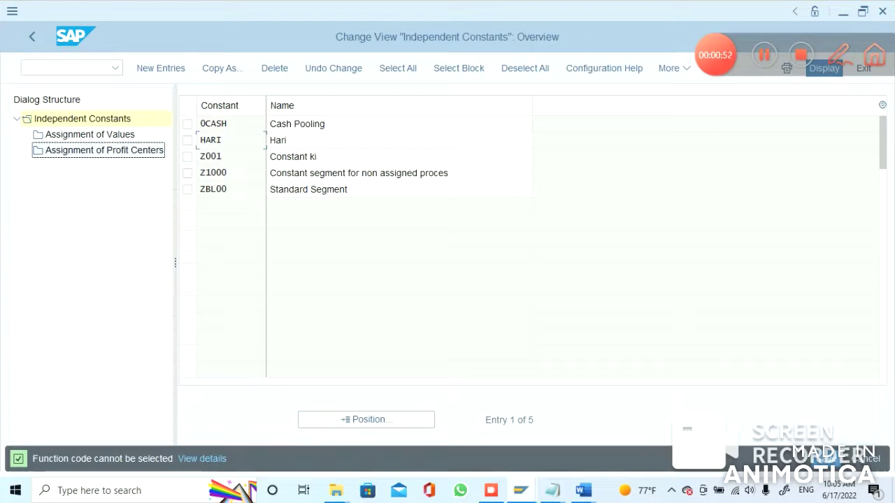
left_click(187, 123)
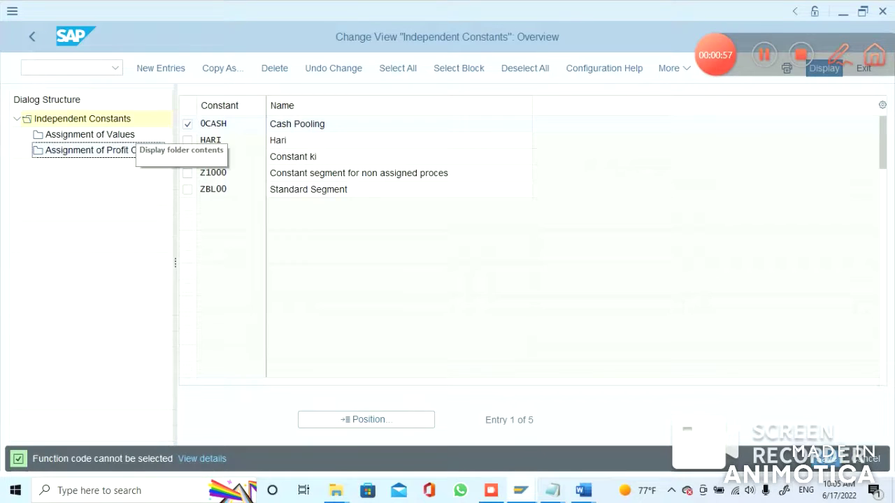
left_click(130, 135)
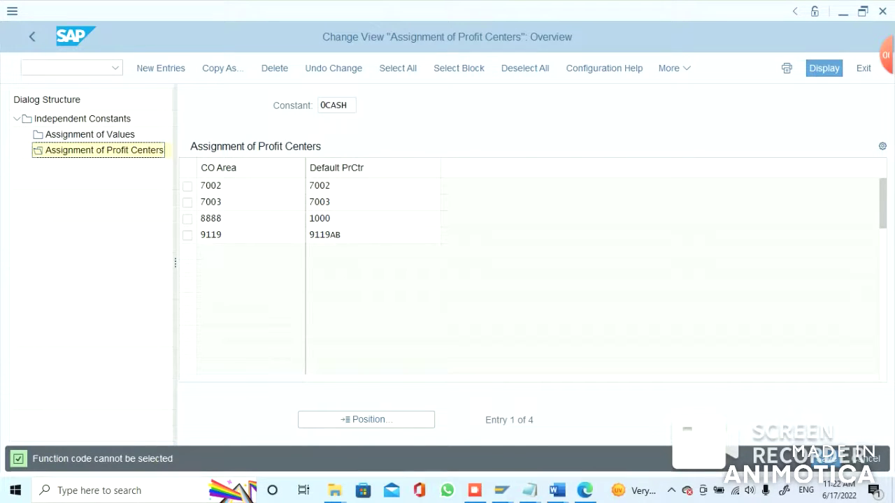
left_click(349, 218)
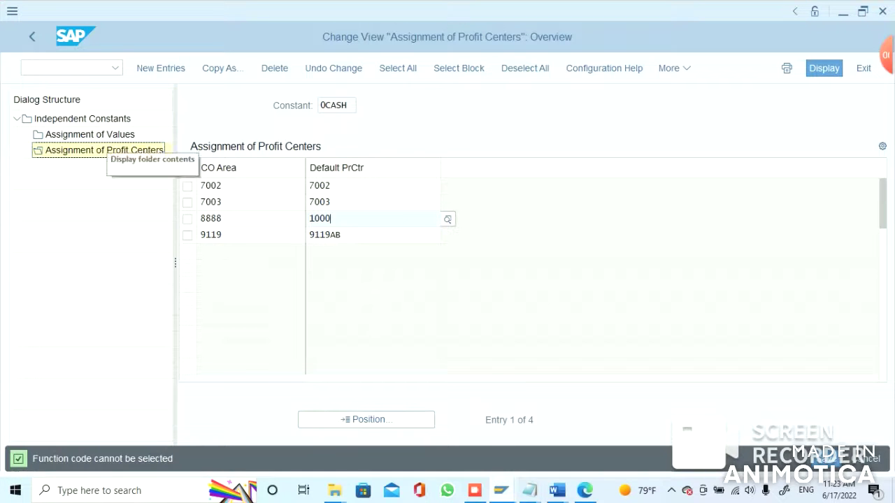
Step: Review the fields offered in the value assignments of 0CASH and its profit center assignments, and return to the IMG structure
key("F3")
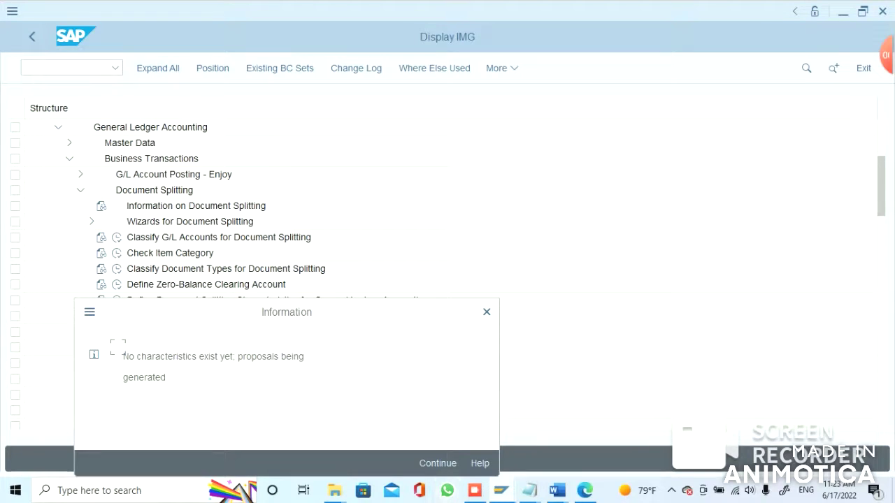
key("Return")
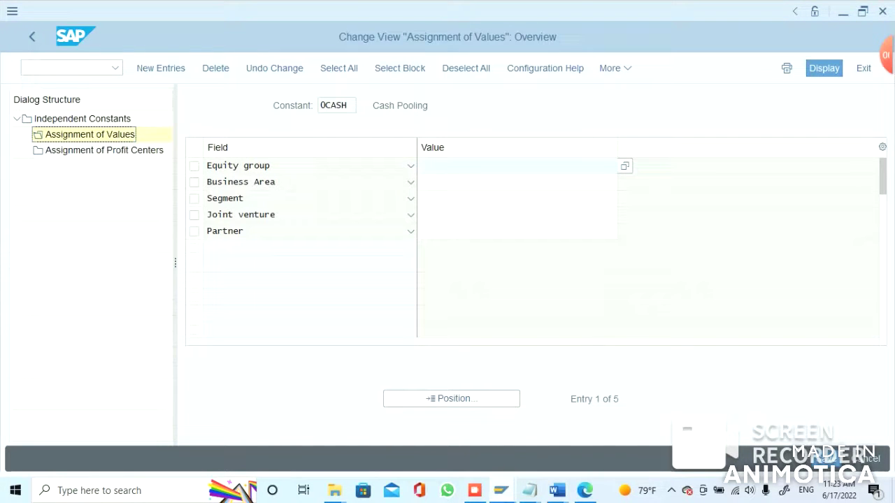
key("F4")
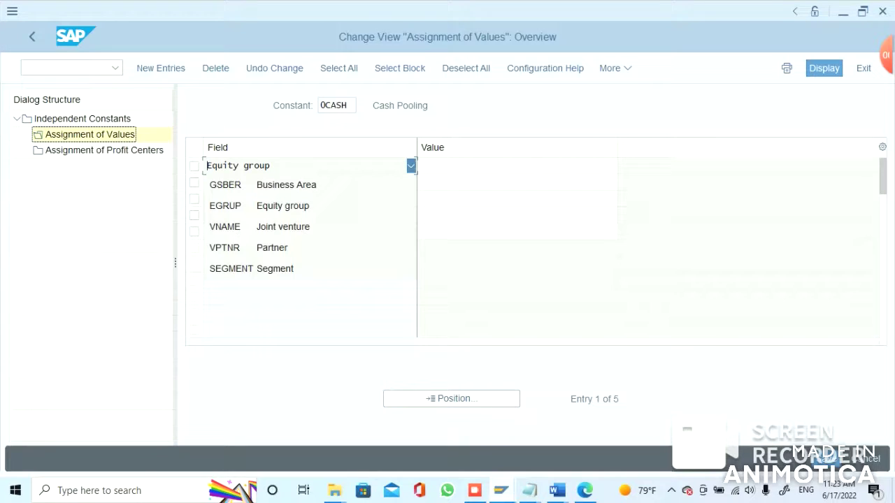
double_click(105, 151)
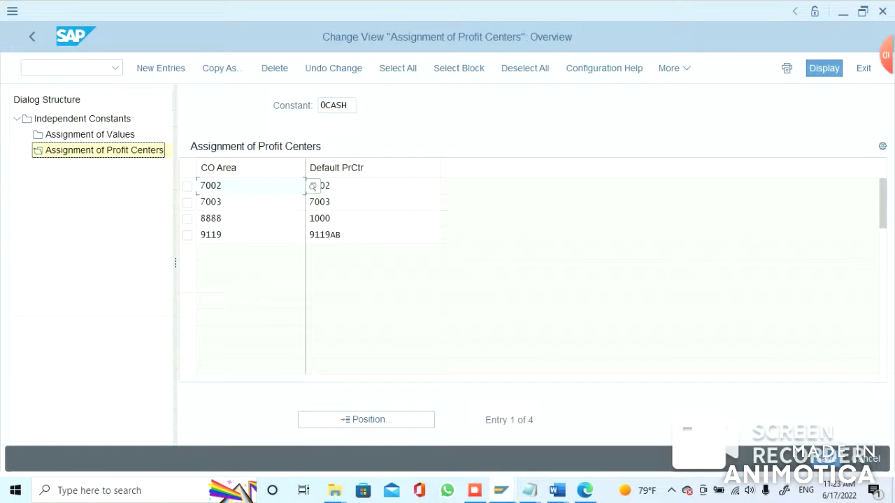
left_click(32, 37)
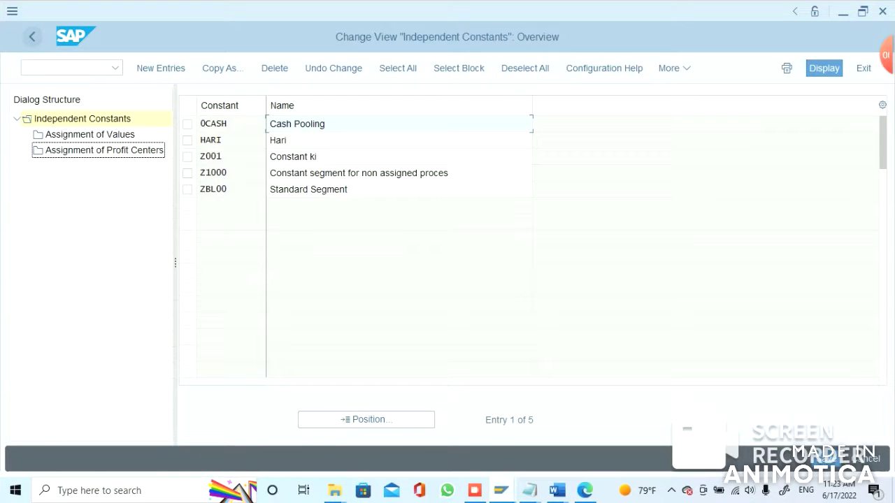
left_click(32, 36)
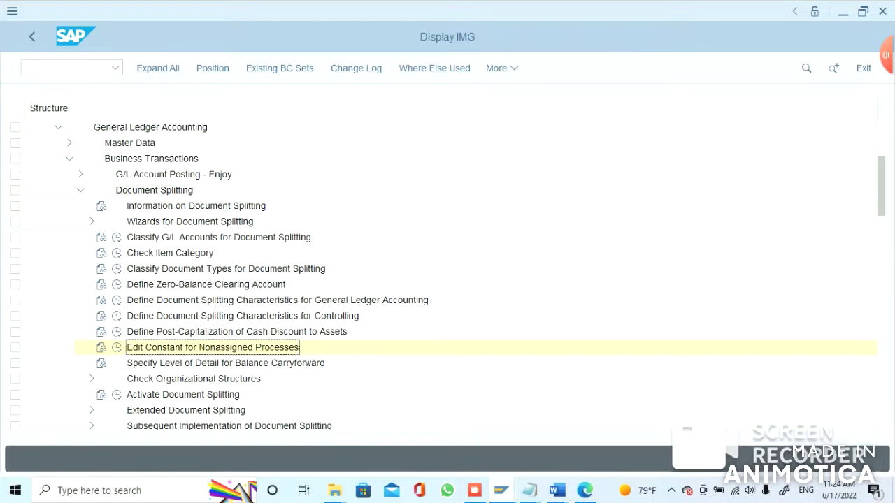
Step: Reopen Maintain Controlling Area Settings for MCRS under Controlling, Profit Center Accounting, Basic Settings, Controlling Area Settings
left_click(80, 189)
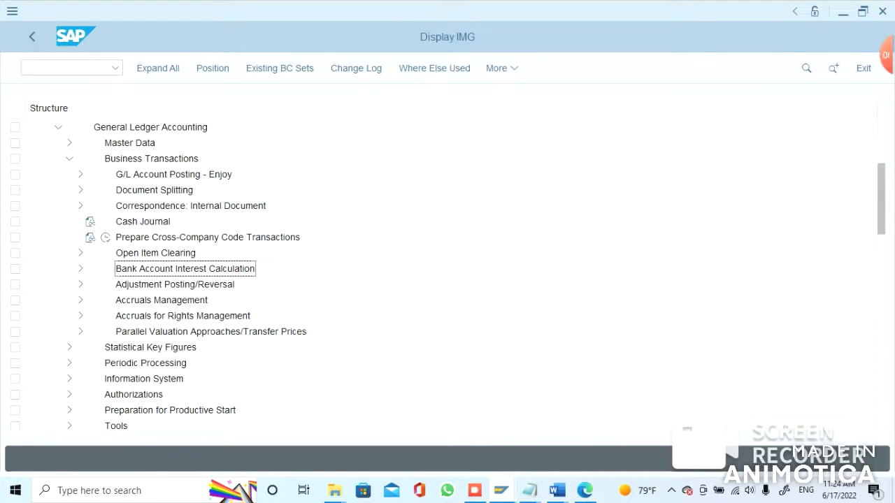
scroll(448, 266, "up", 4)
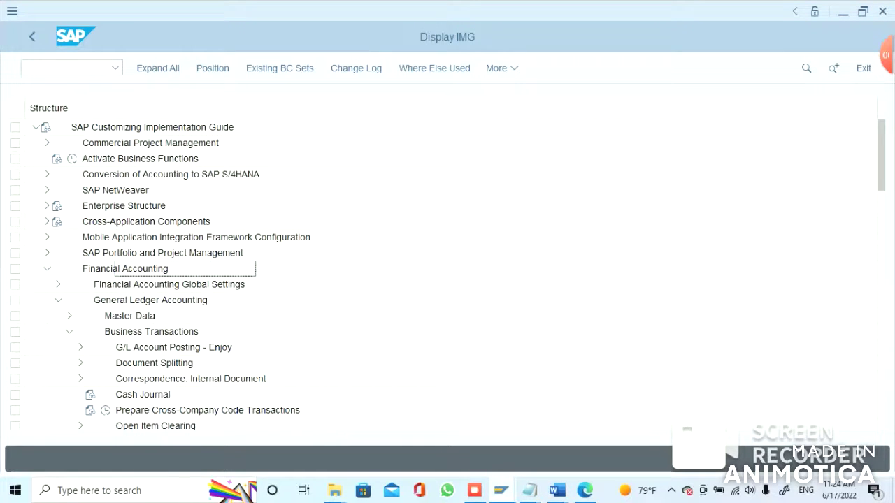
double_click(140, 269)
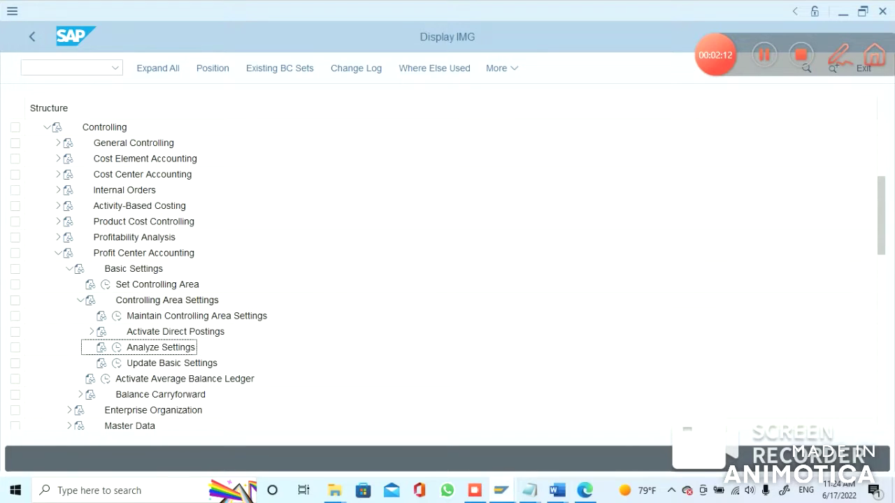
left_click(117, 316)
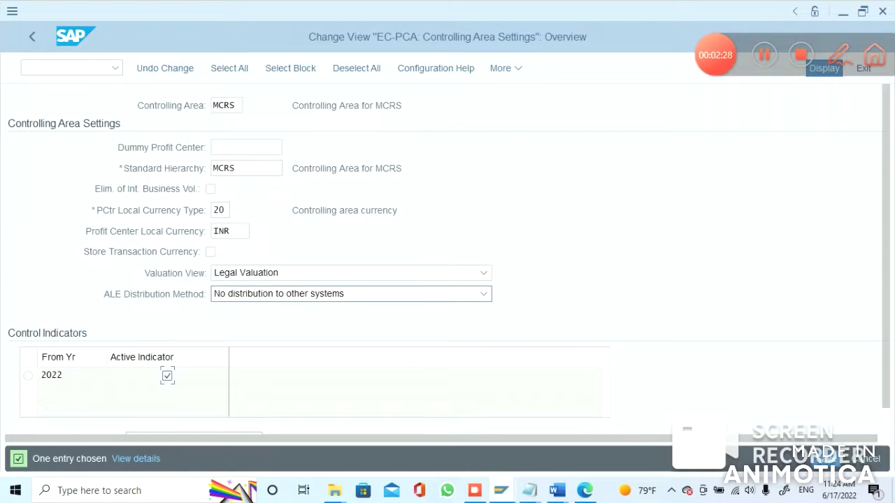
Step: Examine the available options for the valuation view and the ALE distribution method in the profit center settings of MCRS
left_click(349, 272)
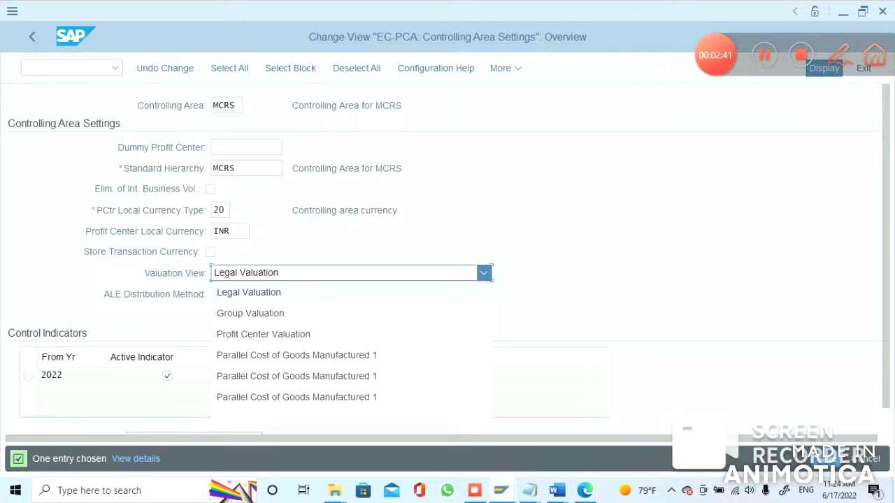
key("Escape")
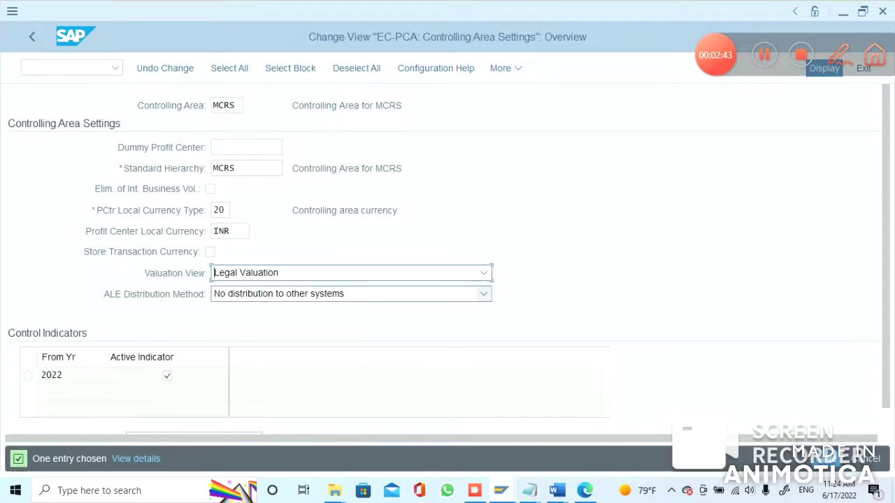
left_click(483, 294)
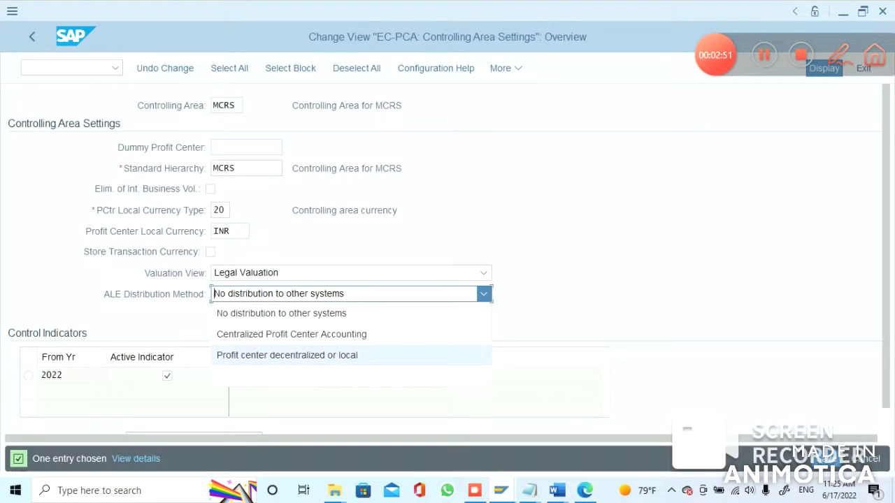
key("Escape")
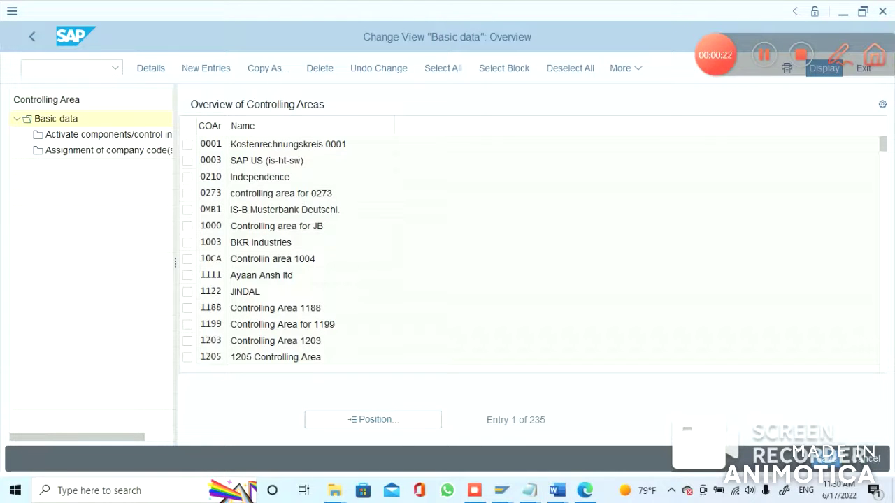
Step: Find controlling area MCRS in the basic data overview and display its component activation and control indicators, including the profitability analysis entry
left_click(373, 420)
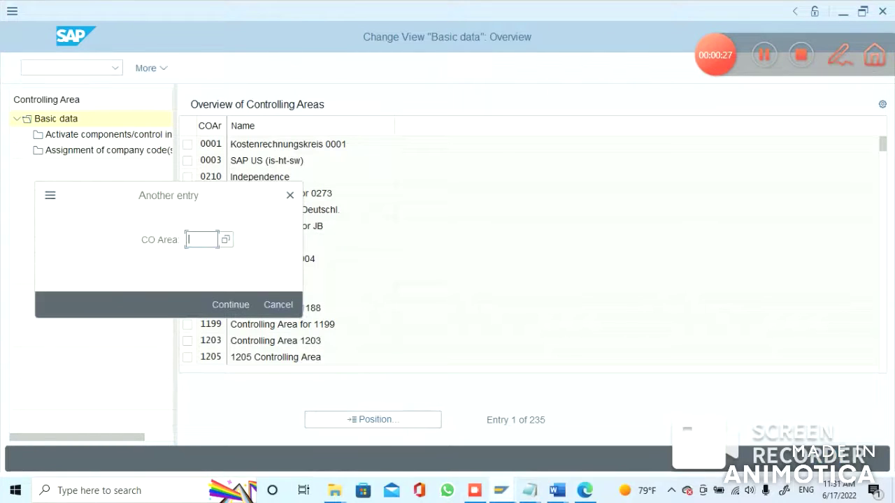
type("mcrs")
key("Return")
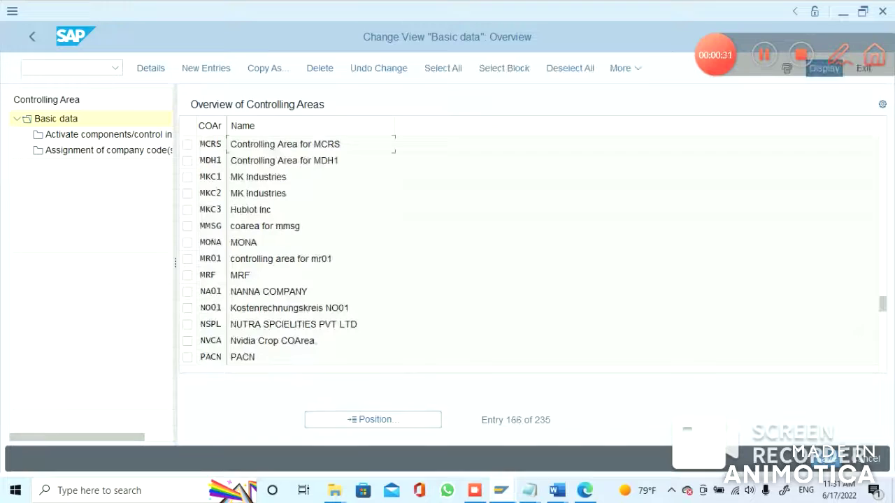
left_click(232, 144)
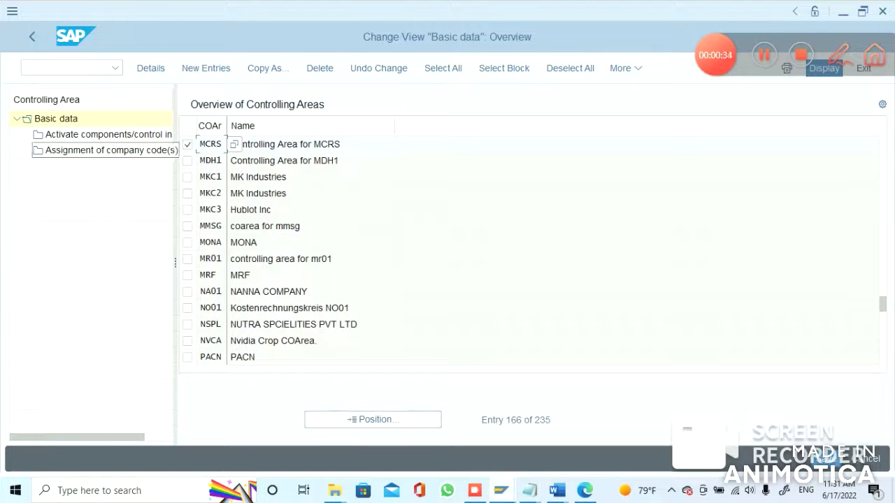
left_click(38, 134)
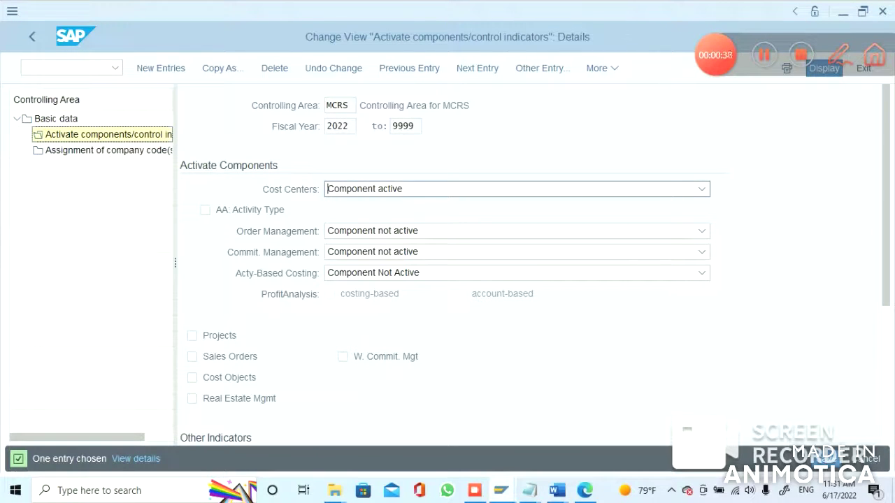
left_click(379, 293)
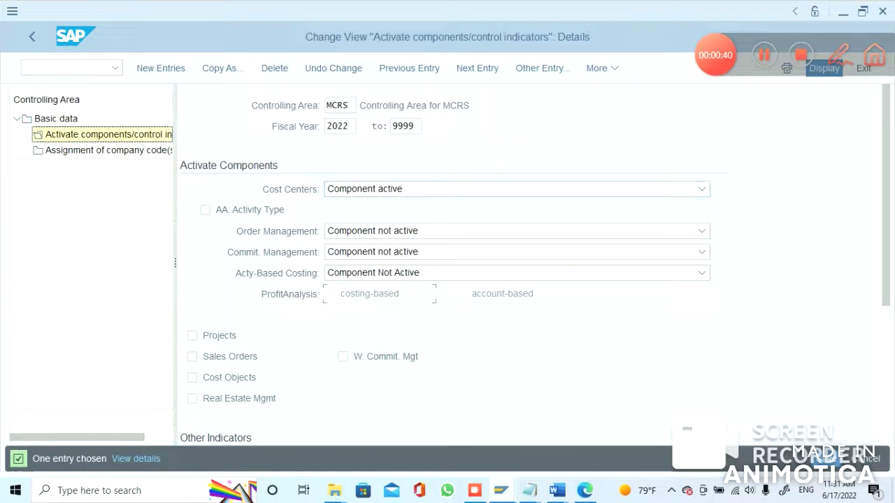